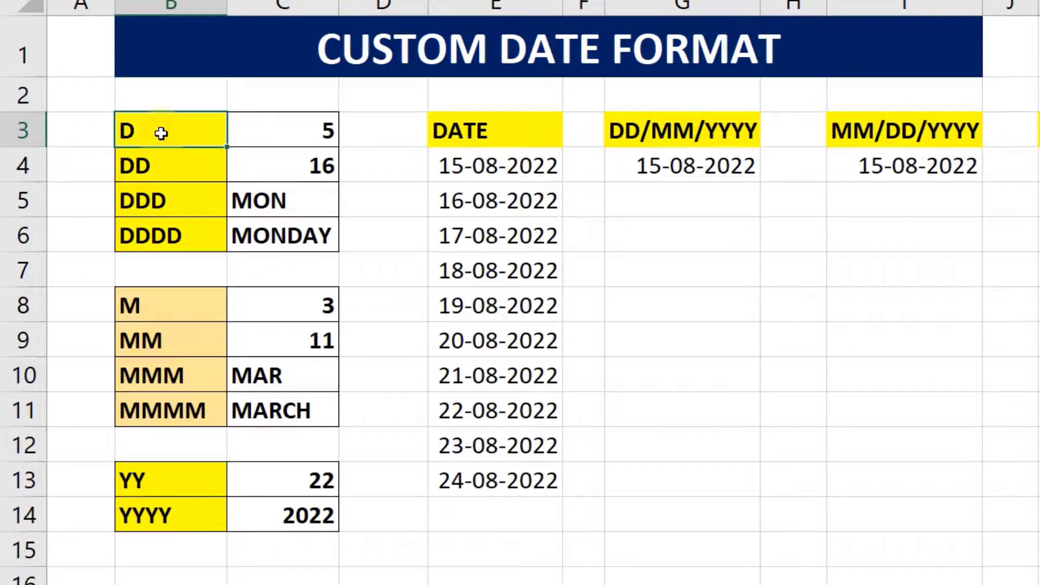
Step: Explain the day codes D, DD, DDD and DDDD with examples 5, 16, MON and MONDAY
{"action": "left_click_drag", "start_coordinate": [160, 133], "coordinate": [193, 229]}
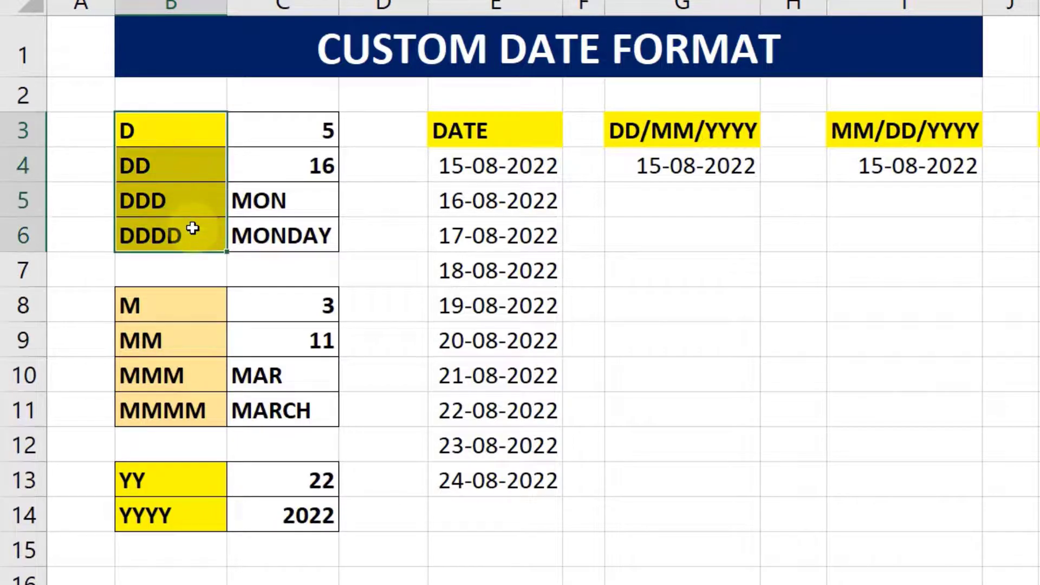
{"action": "left_click", "coordinate": [165, 141]}
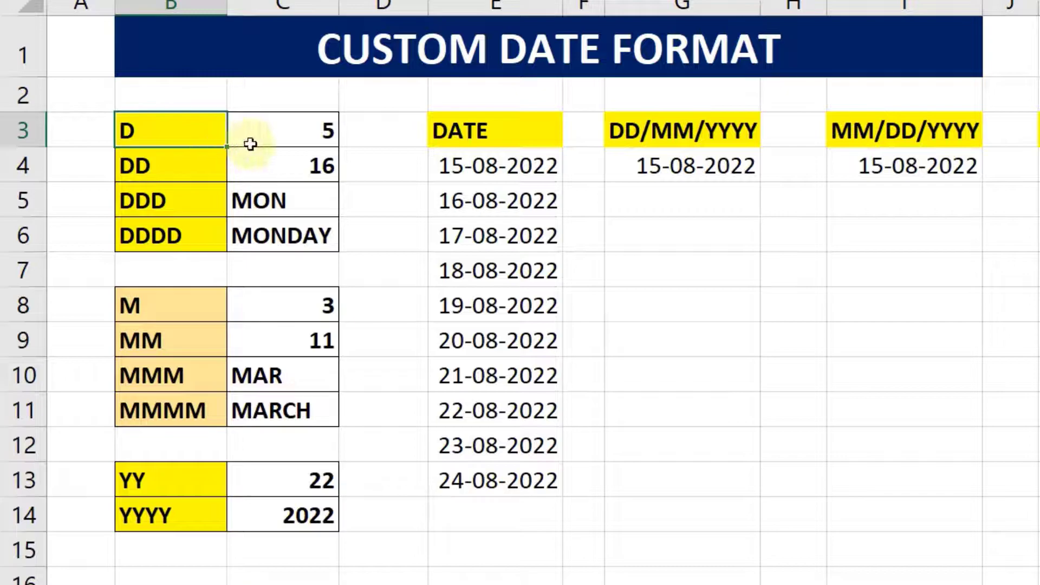
{"action": "left_click", "coordinate": [269, 140]}
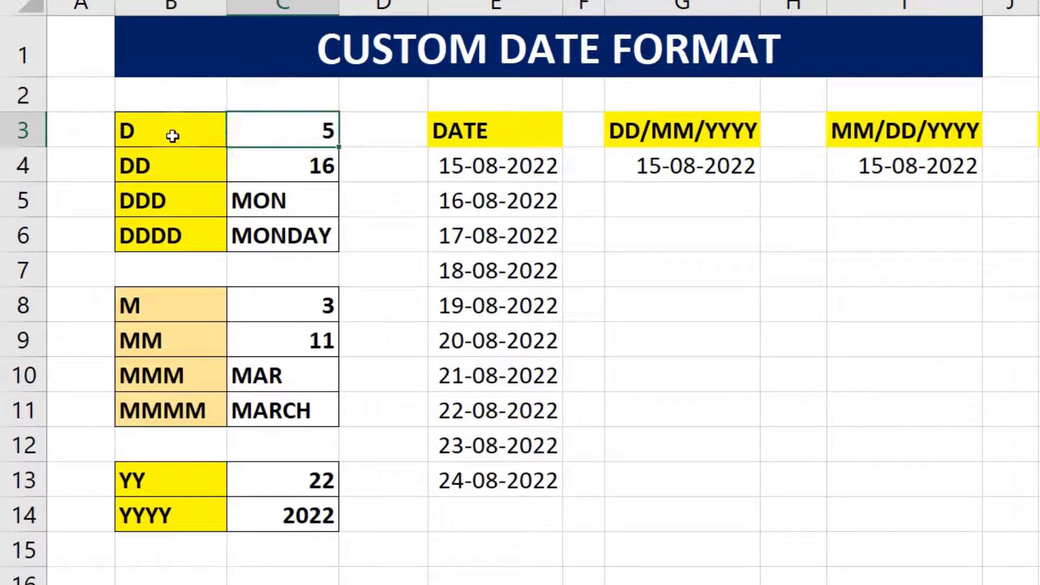
{"action": "left_click", "coordinate": [138, 168]}
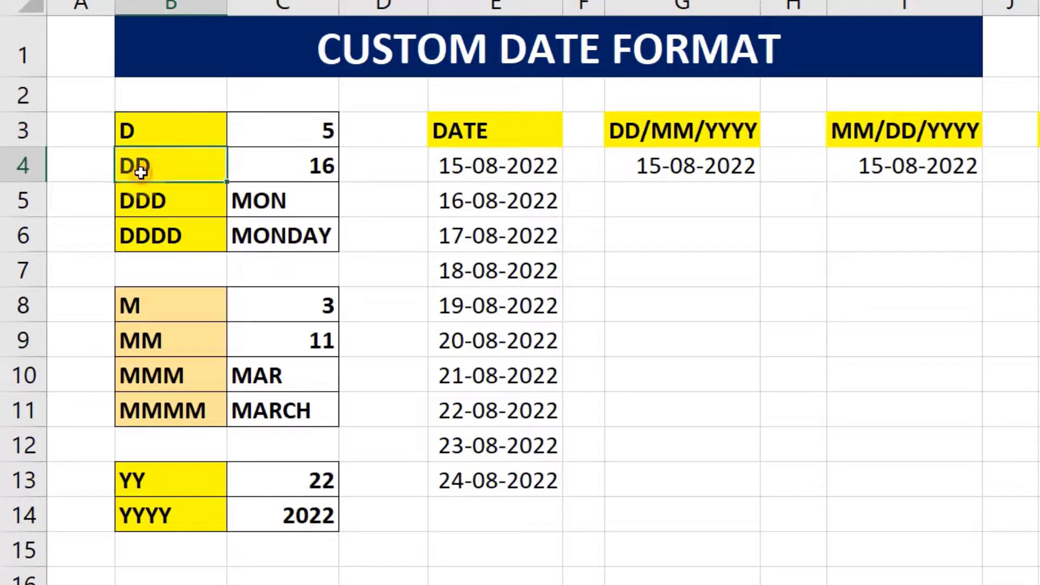
{"action": "left_click", "coordinate": [298, 169]}
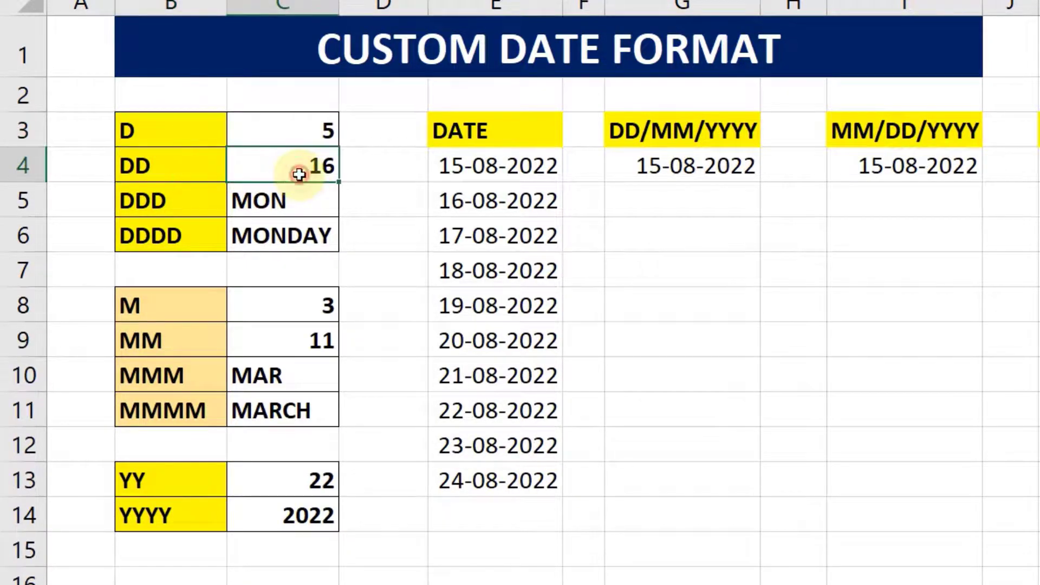
{"action": "left_click", "coordinate": [165, 135]}
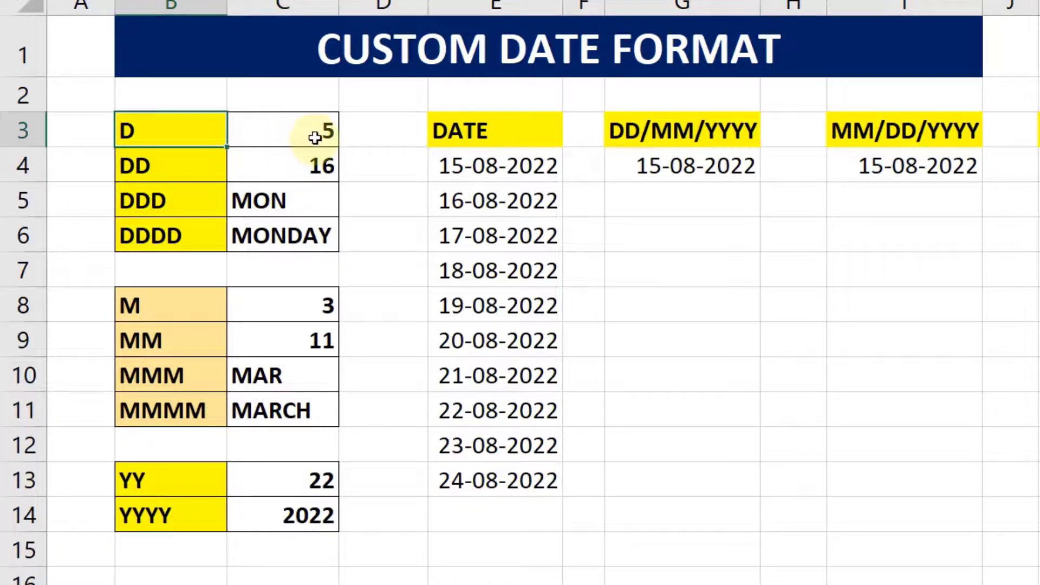
{"action": "left_click", "coordinate": [168, 208]}
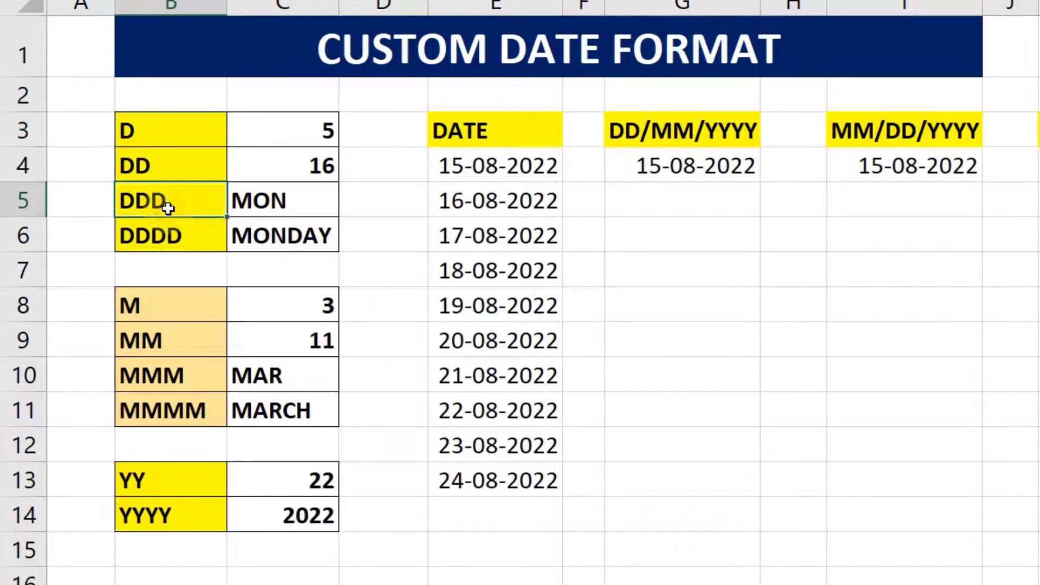
{"action": "left_click", "coordinate": [267, 204]}
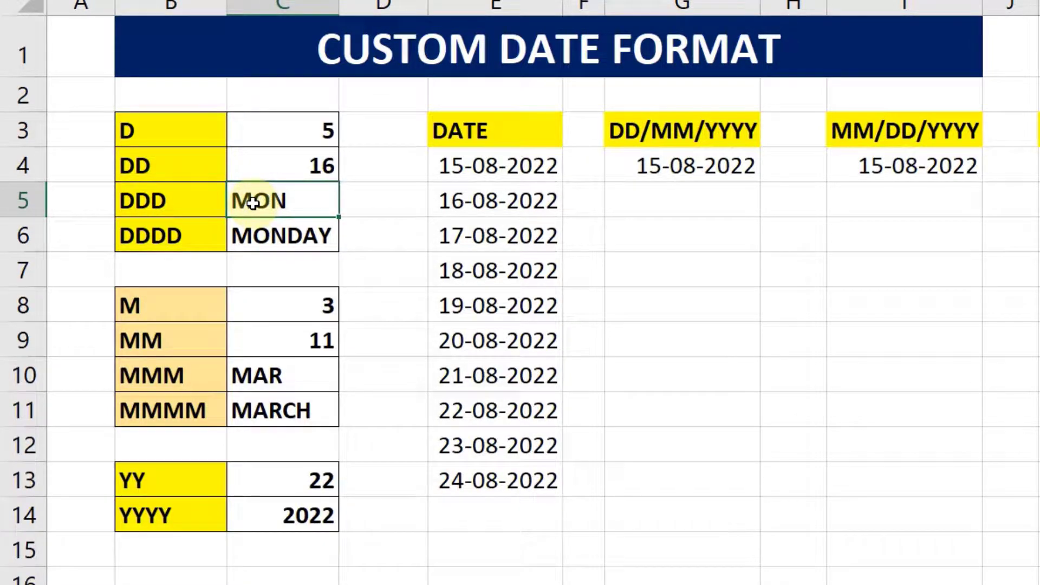
{"action": "left_click", "coordinate": [164, 243]}
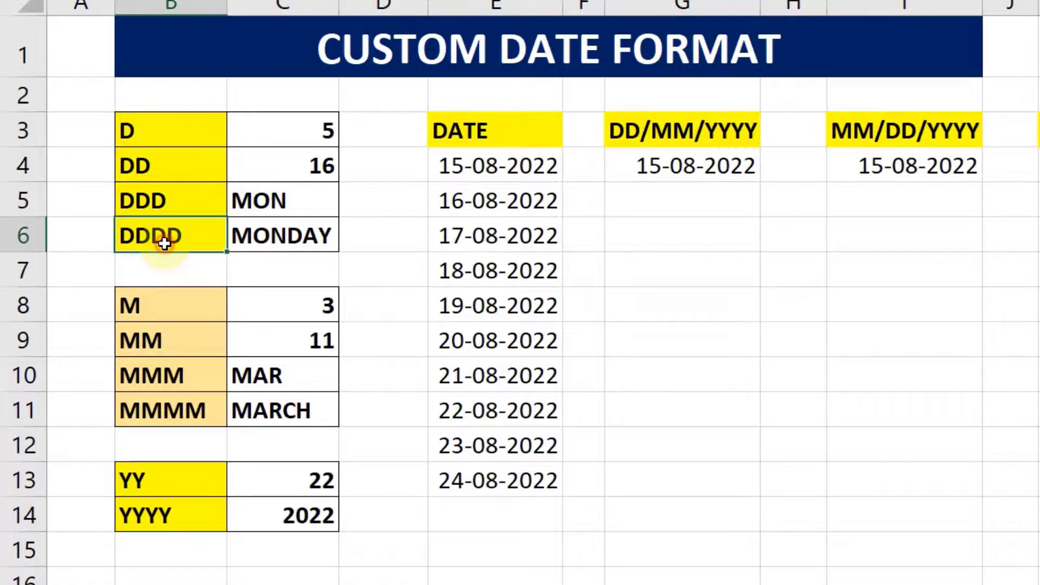
{"action": "left_click", "coordinate": [261, 241]}
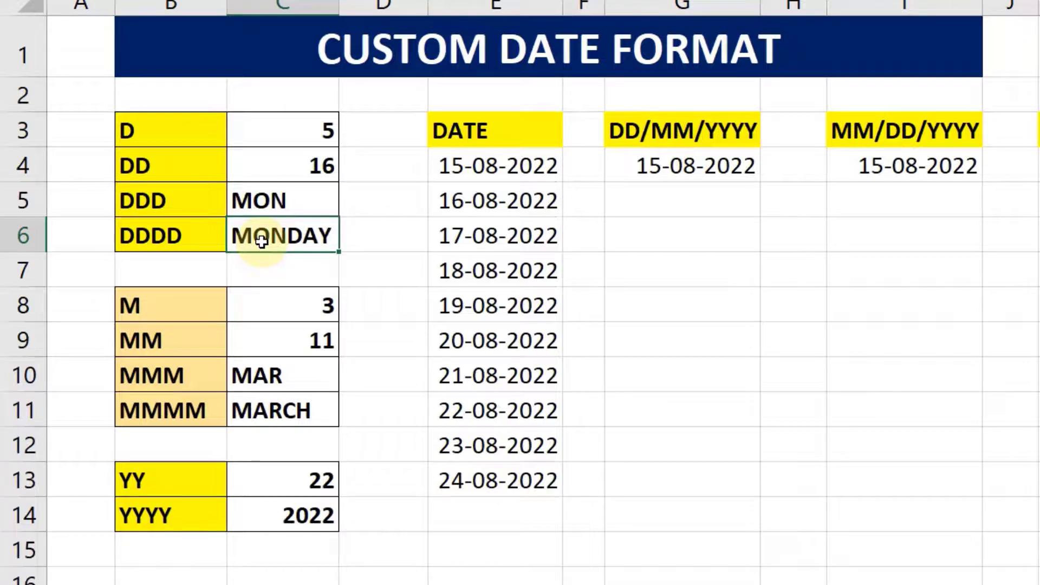
{"action": "left_click", "coordinate": [280, 242]}
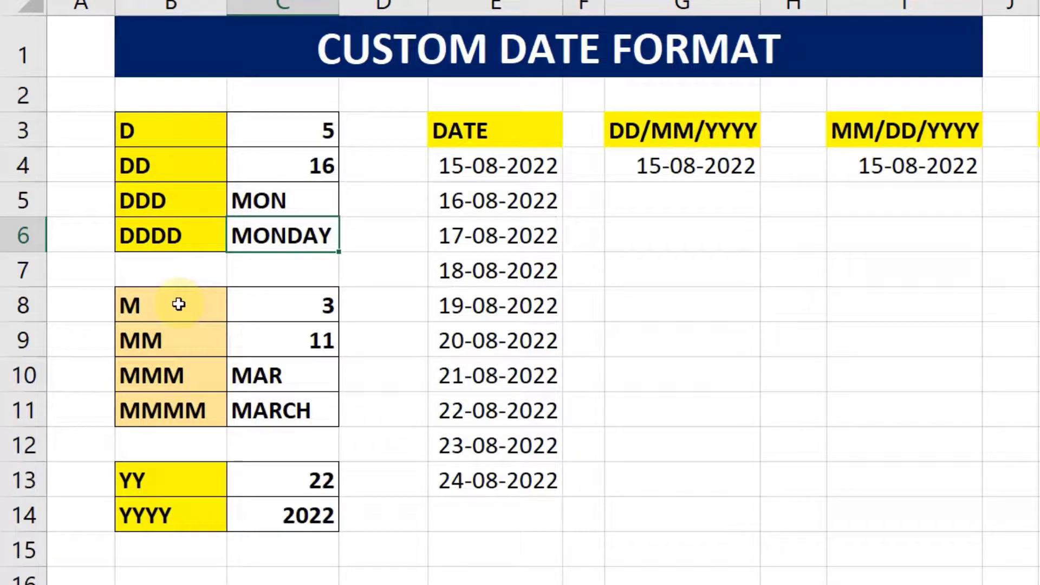
Step: Explain the month codes M, MM, MMM and MMMM with examples 3, MAR and MARCH
{"action": "left_click_drag", "start_coordinate": [184, 303], "coordinate": [206, 409]}
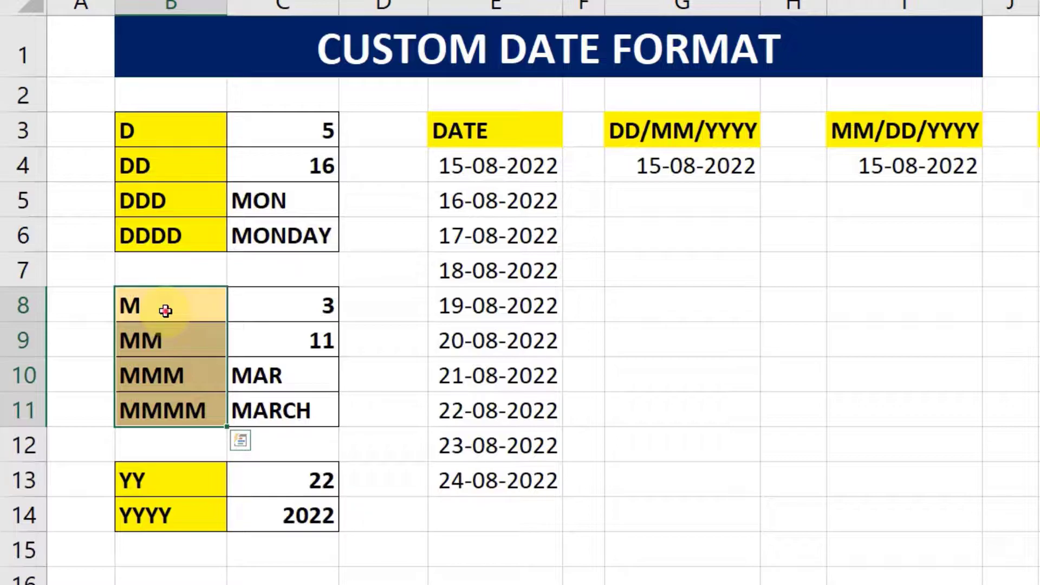
{"action": "left_click", "coordinate": [165, 310]}
{"action": "left_click", "coordinate": [306, 309]}
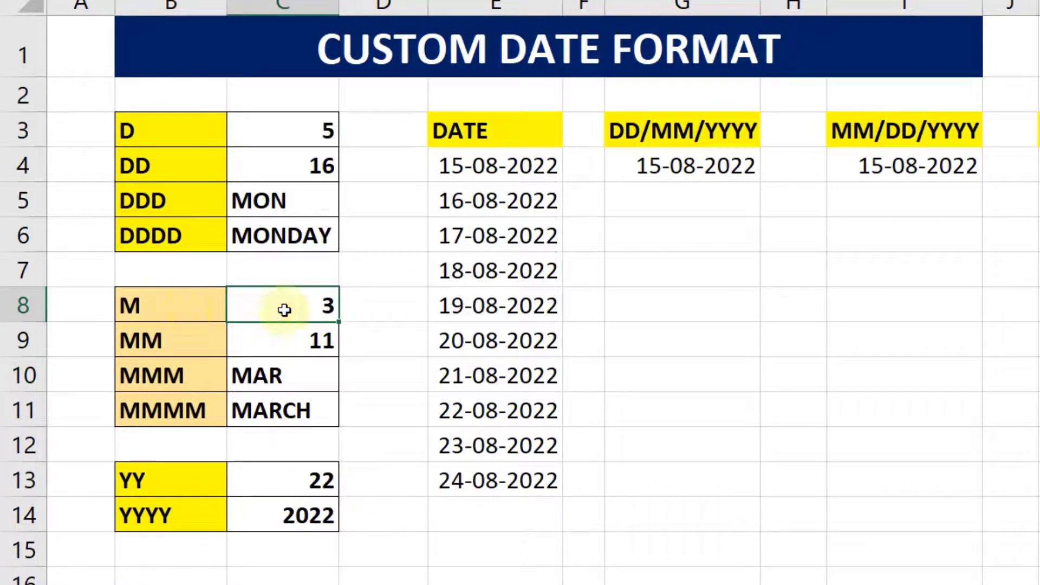
{"action": "left_click", "coordinate": [162, 341]}
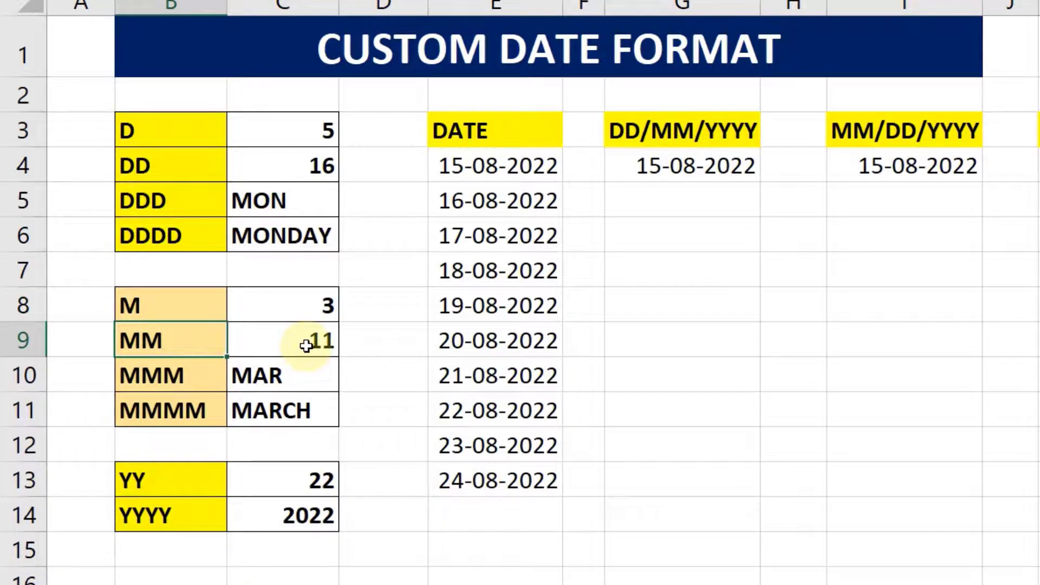
{"action": "left_click", "coordinate": [170, 378]}
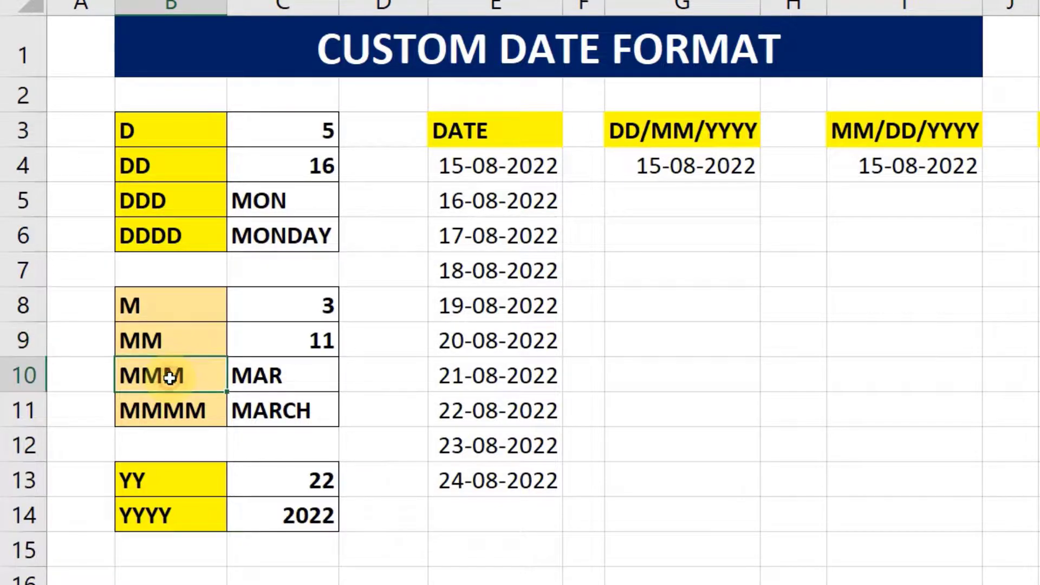
{"action": "left_click", "coordinate": [268, 380]}
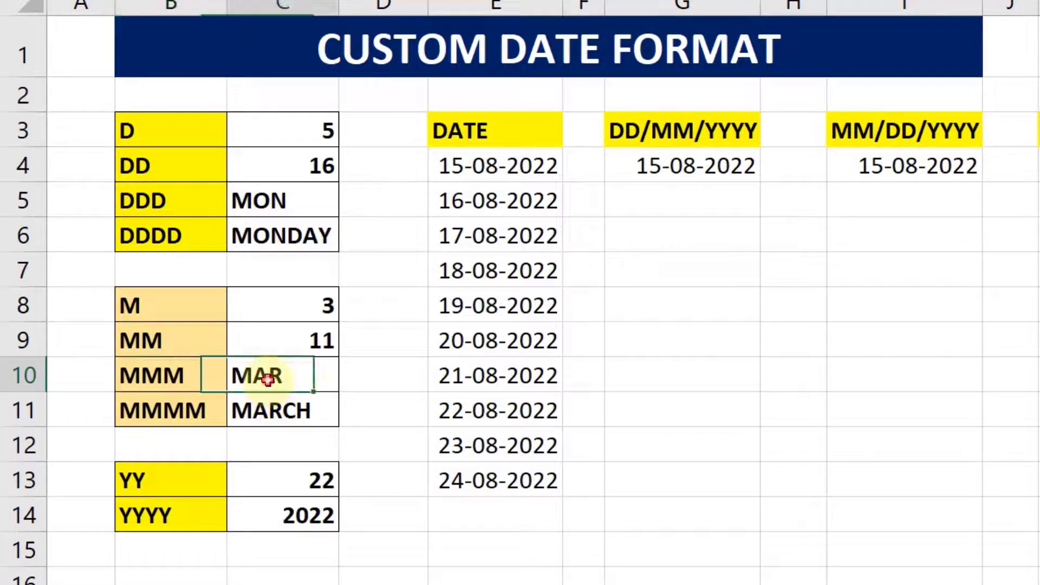
{"action": "left_click", "coordinate": [165, 421]}
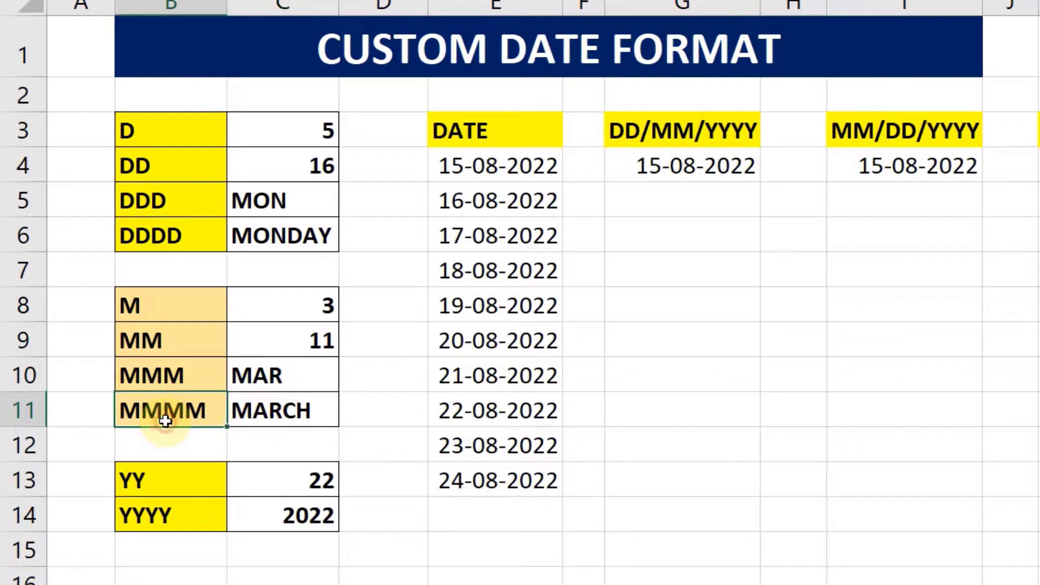
{"action": "left_click", "coordinate": [273, 422]}
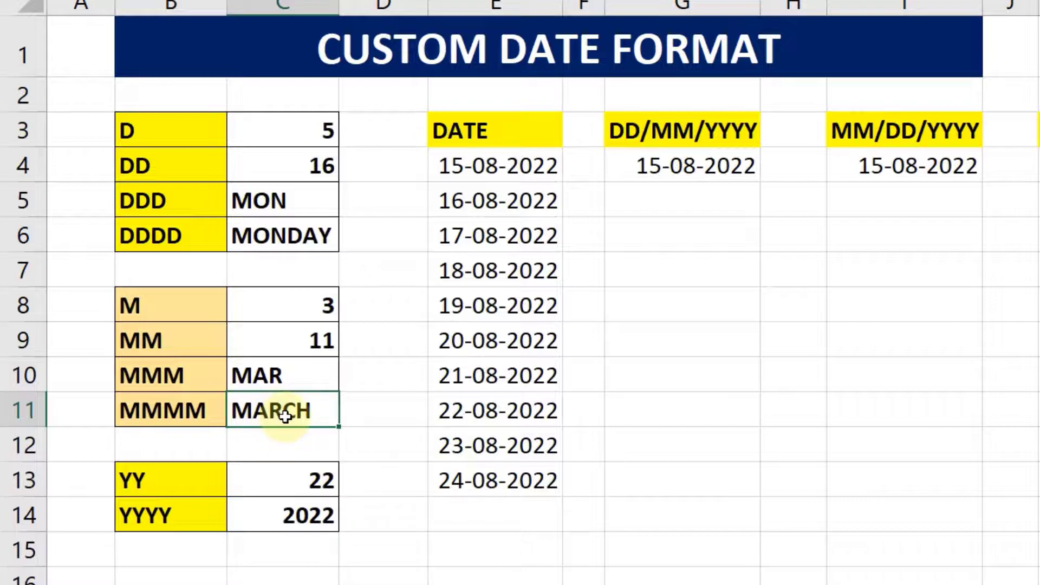
Step: Explain the year codes YY and YYYY, giving 22 and 2022
{"action": "left_click", "coordinate": [170, 480]}
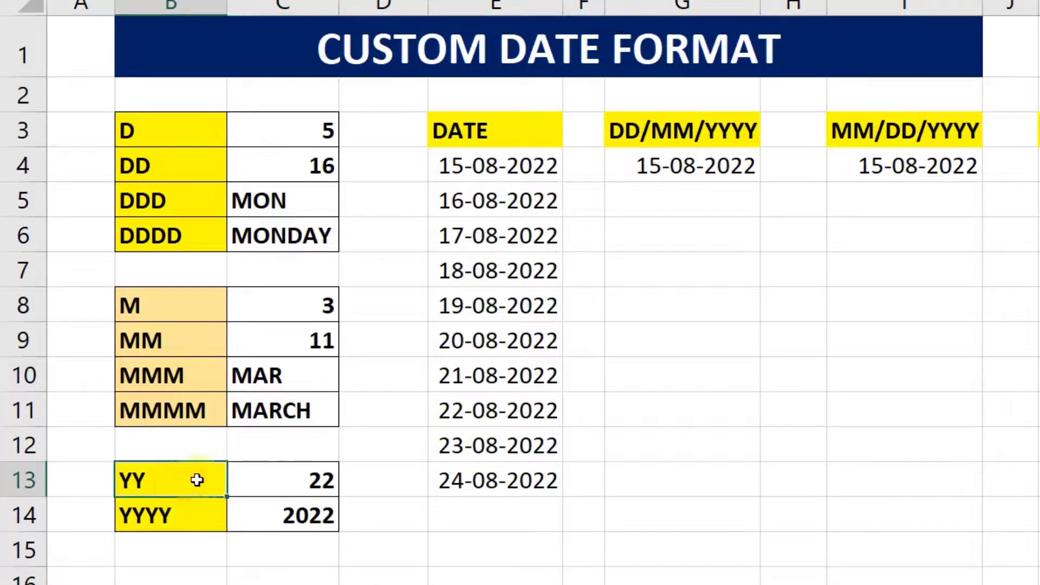
{"action": "left_click_drag", "start_coordinate": [204, 506], "coordinate": [204, 509]}
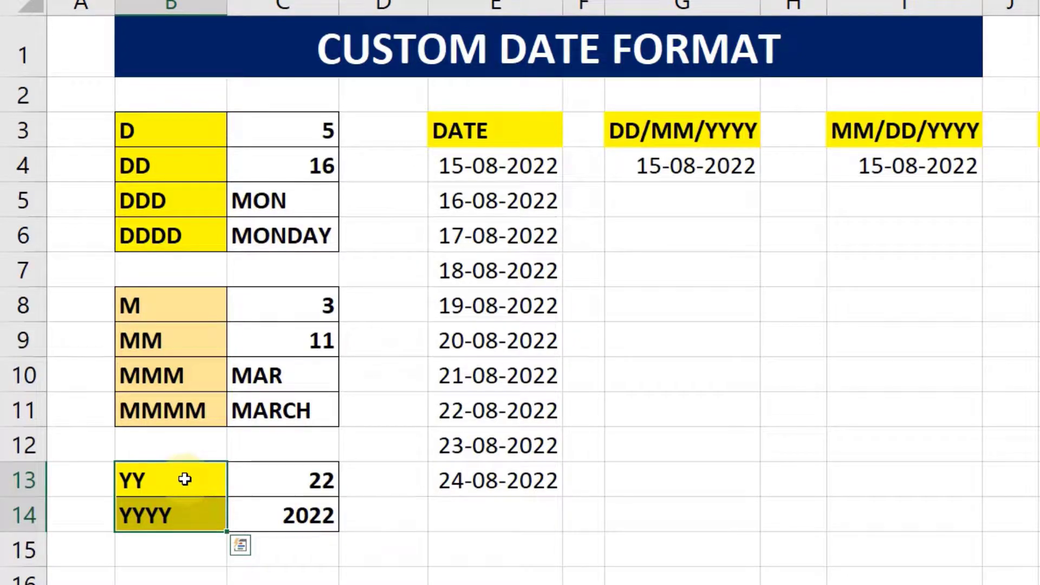
{"action": "left_click", "coordinate": [278, 482]}
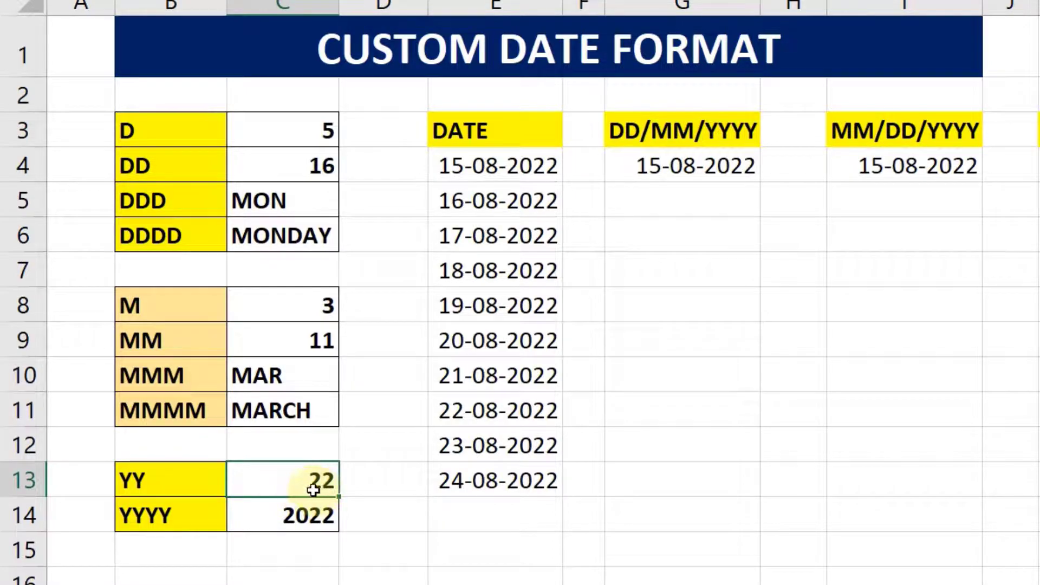
{"action": "left_click", "coordinate": [180, 517]}
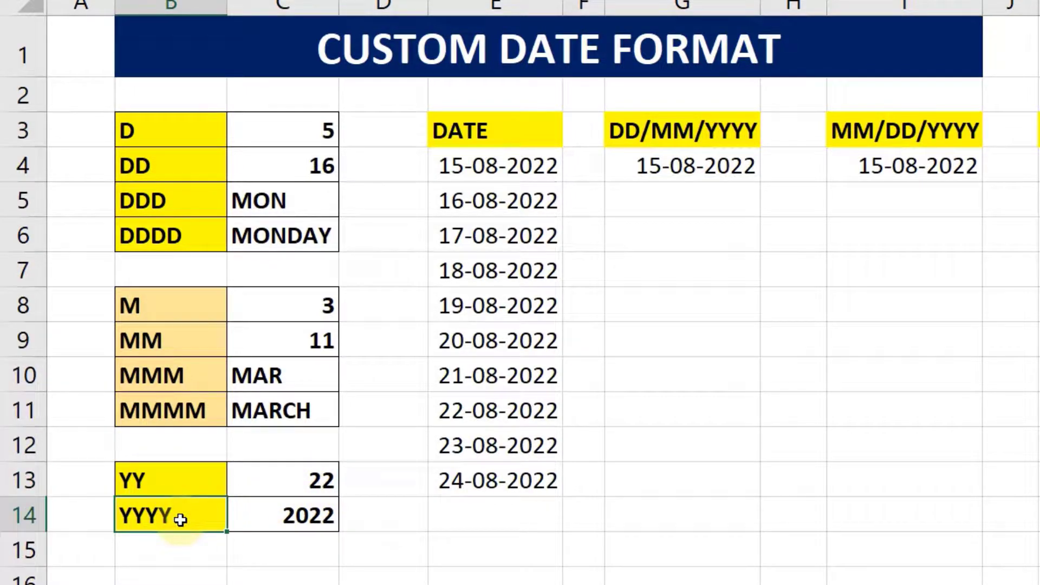
{"action": "left_click", "coordinate": [300, 522]}
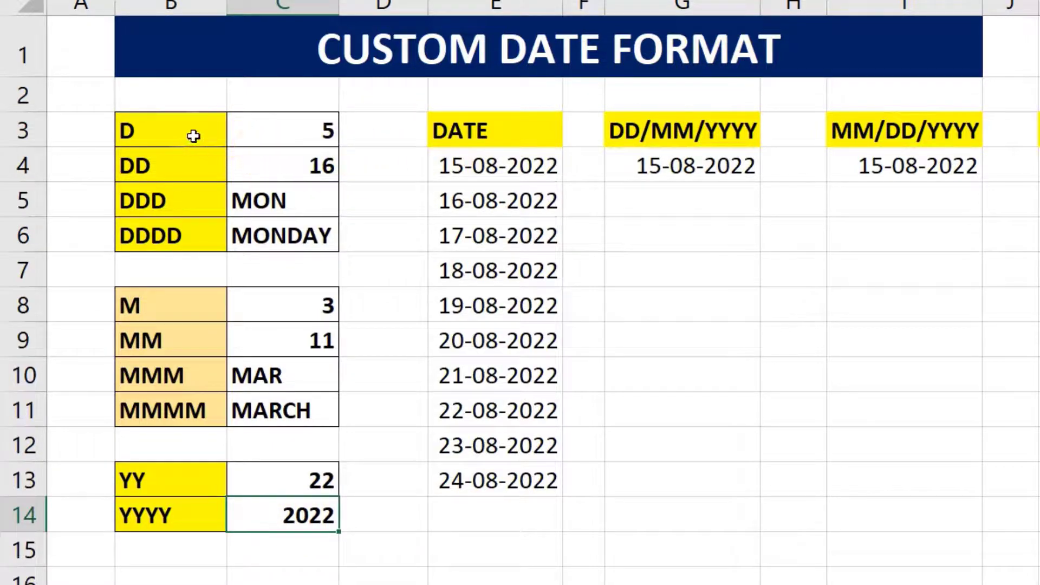
Step: Leave the code table and select G4:G13 under the DD/MM/YYYY heading
{"action": "left_click_drag", "start_coordinate": [193, 137], "coordinate": [248, 499]}
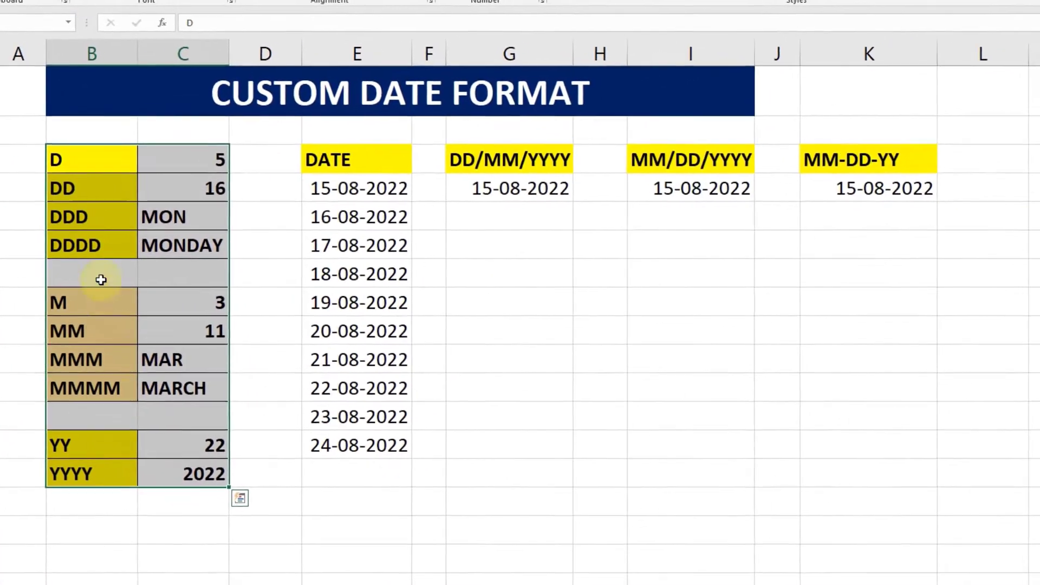
{"action": "left_click", "coordinate": [151, 206]}
{"action": "left_click", "coordinate": [368, 152]}
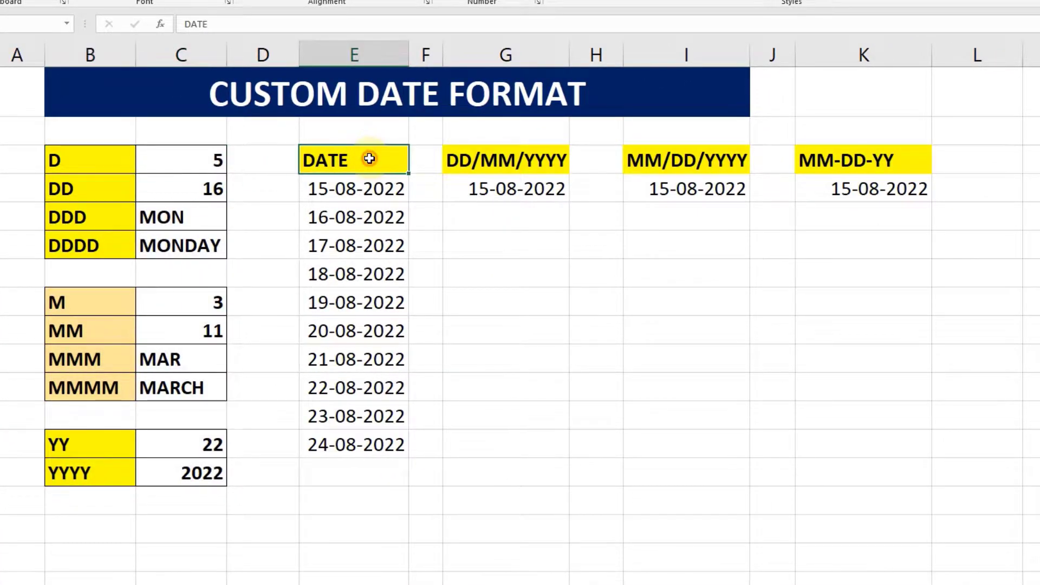
{"action": "left_click", "coordinate": [479, 163]}
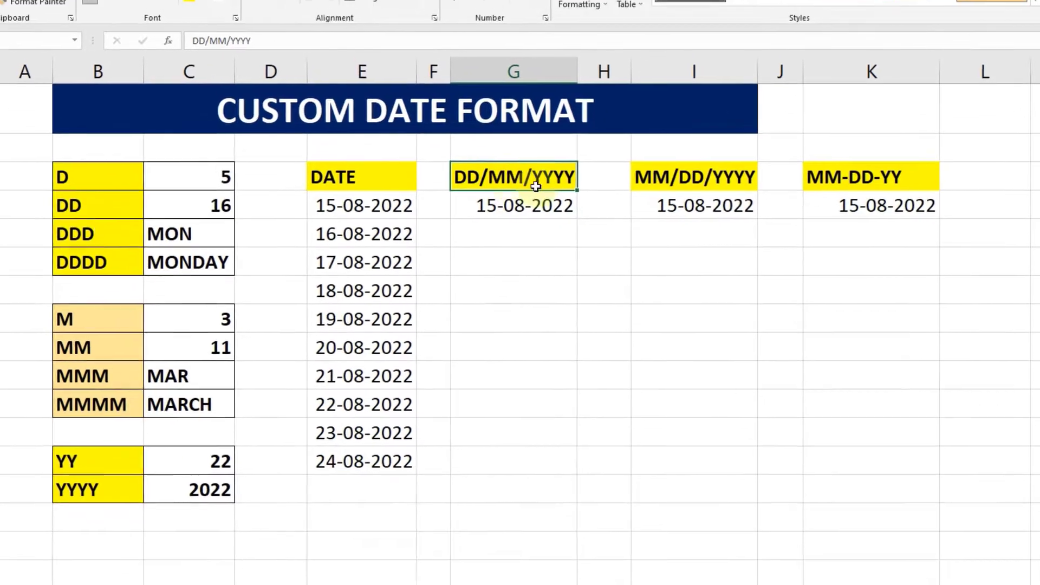
{"action": "left_click", "coordinate": [586, 291]}
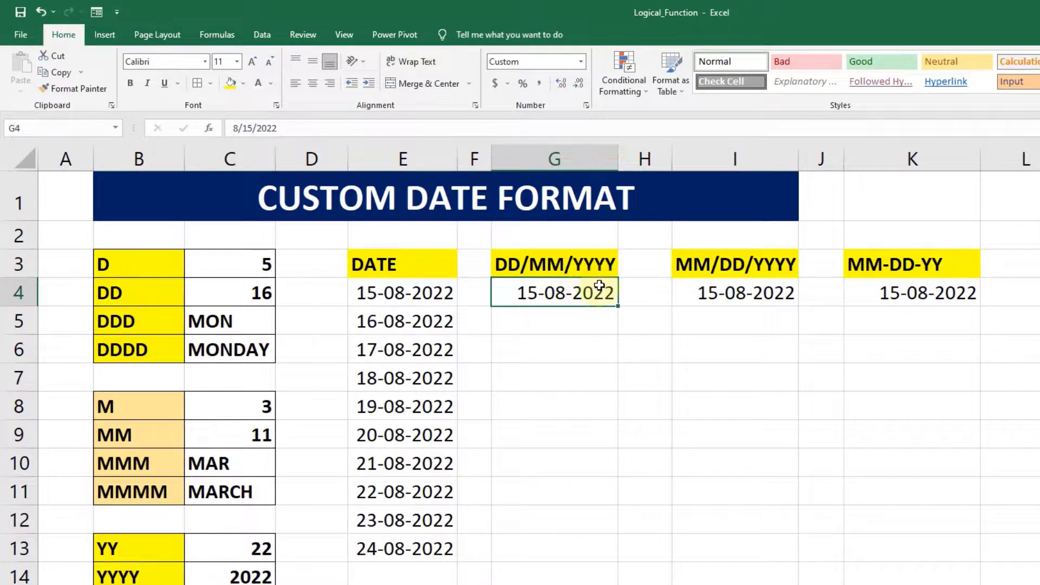
{"action": "left_click_drag", "start_coordinate": [602, 301], "coordinate": [591, 551]}
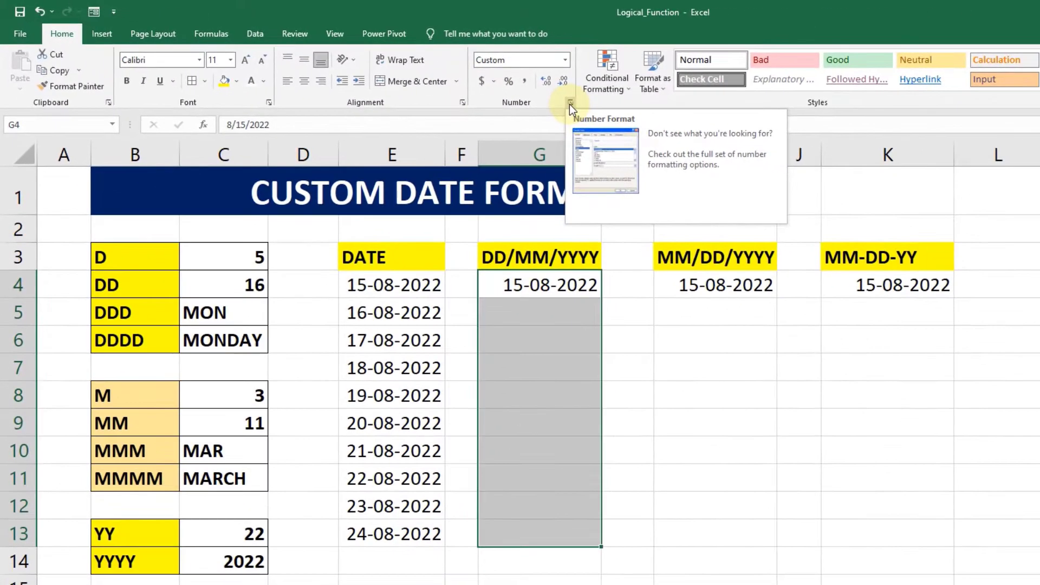
Step: In Format Cells, replace General with the custom code DD/MM/YYYY and apply it to G4:G13
{"action": "left_click", "coordinate": [570, 103]}
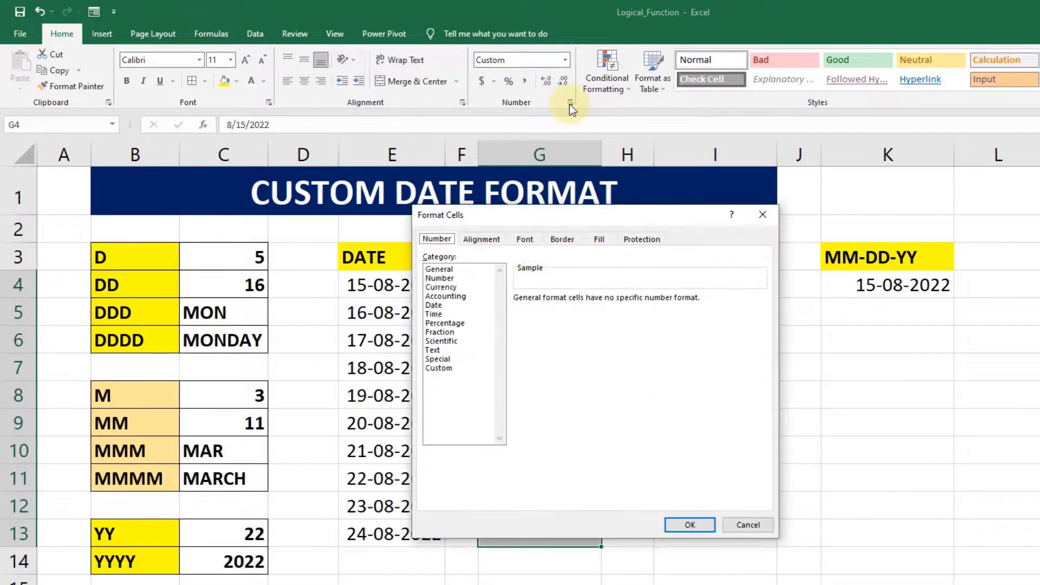
{"action": "left_click_drag", "start_coordinate": [567, 212], "coordinate": [682, 177]}
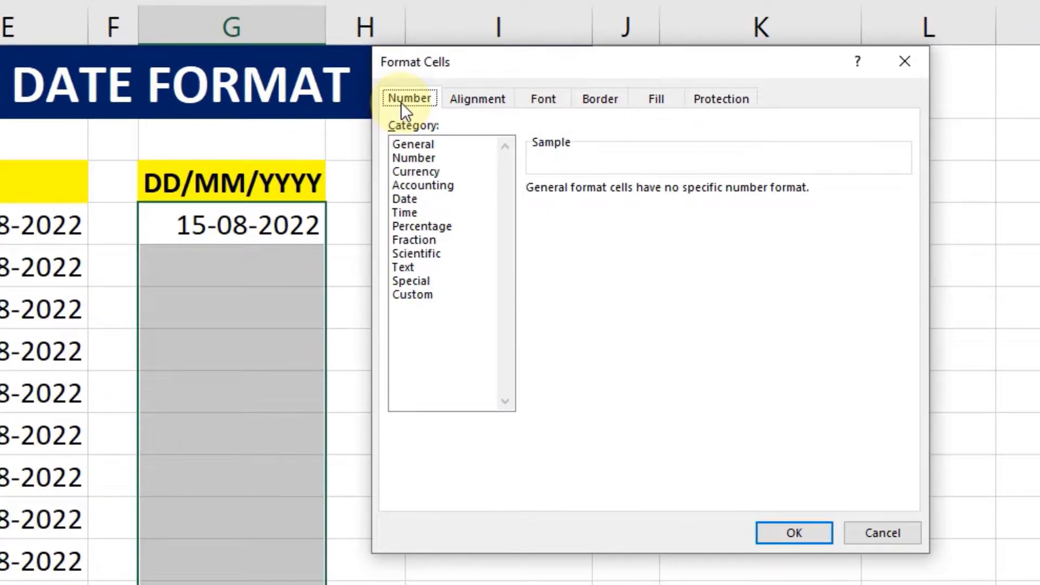
{"action": "left_click", "coordinate": [421, 296]}
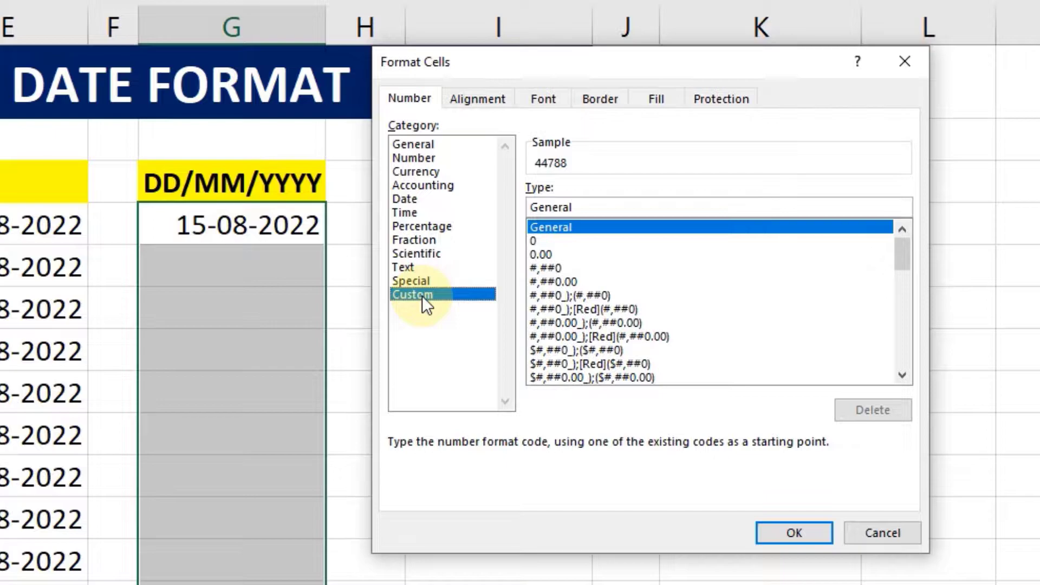
{"action": "left_click", "coordinate": [590, 207]}
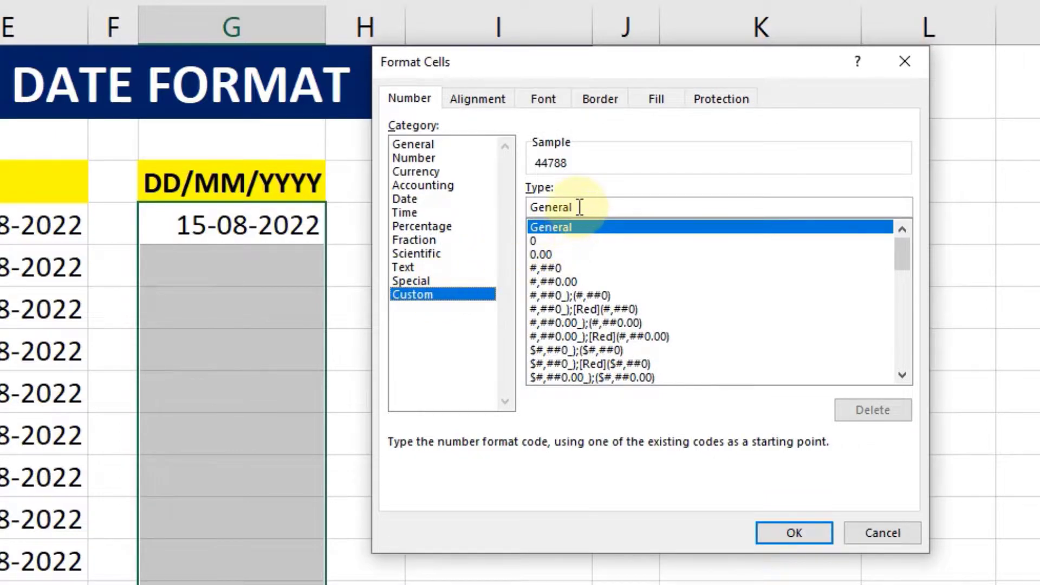
{"action": "key", "text": "BackSpace"}
{"action": "key", "text": "BackSpace"}
{"action": "key", "text": "BackSpace"}
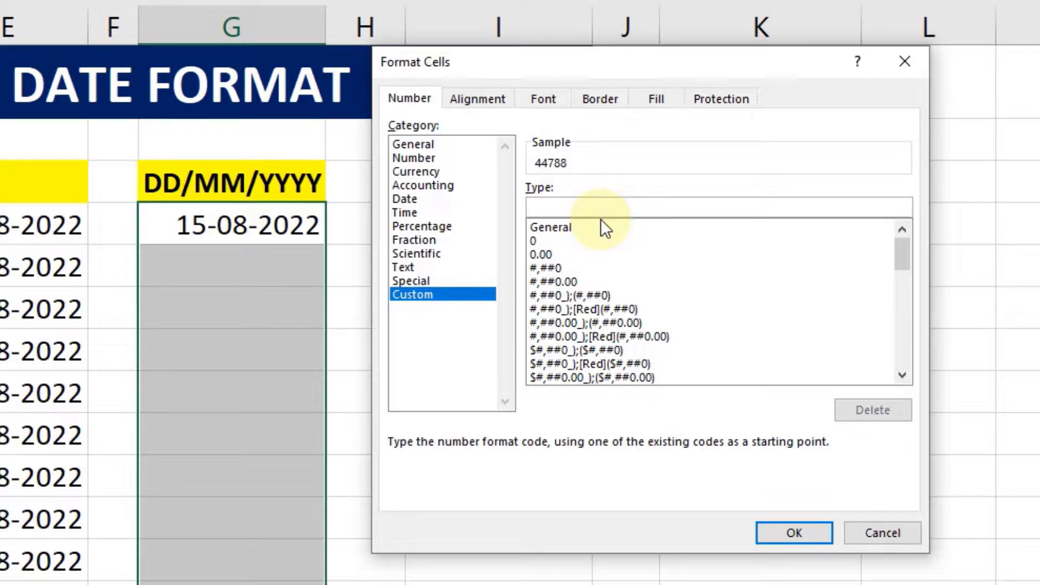
{"action": "type", "text": "DD"}
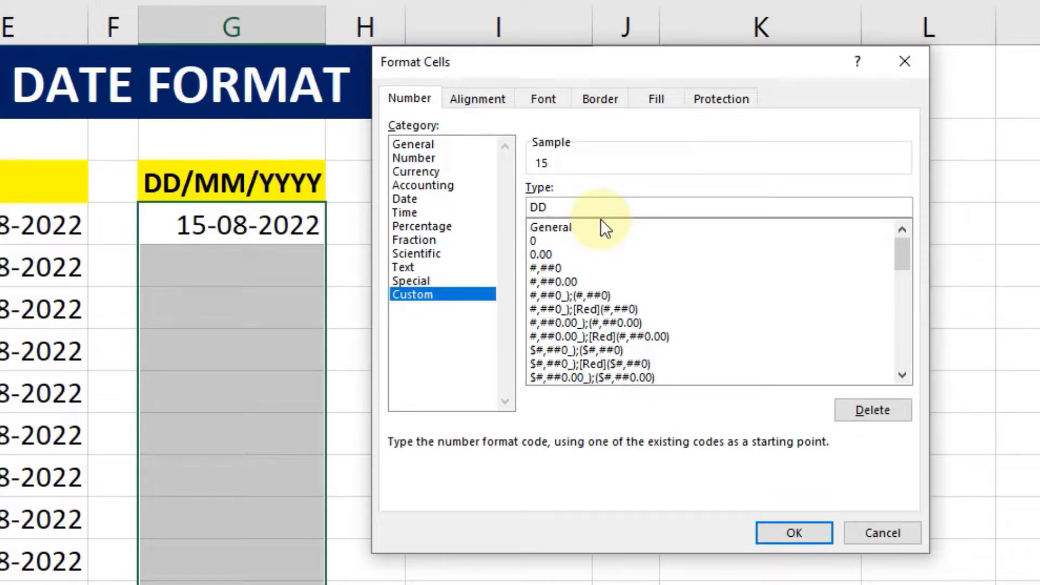
{"action": "type", "text": "/"}
{"action": "type", "text": "MM"}
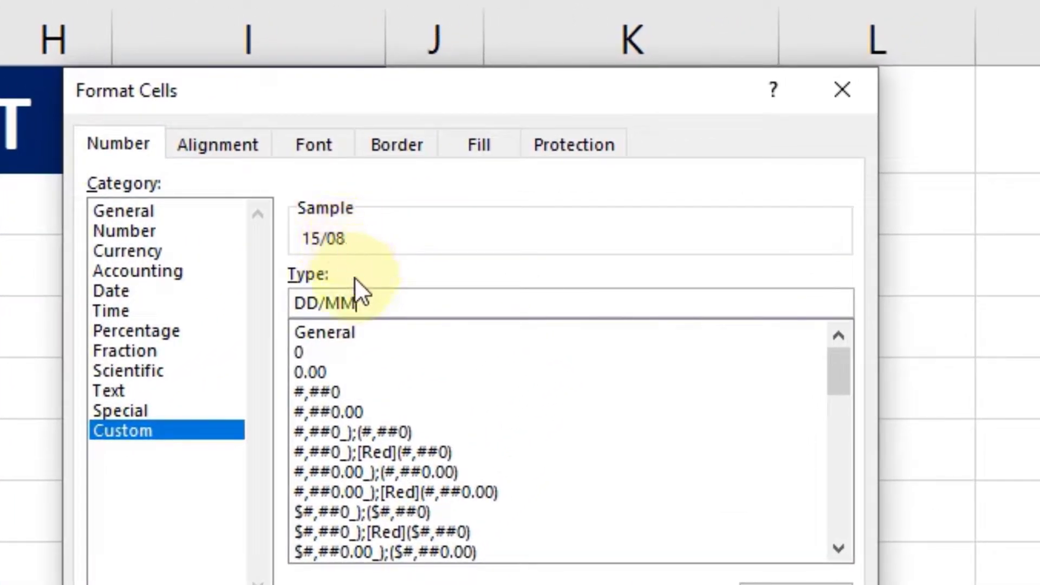
{"action": "type", "text": "/"}
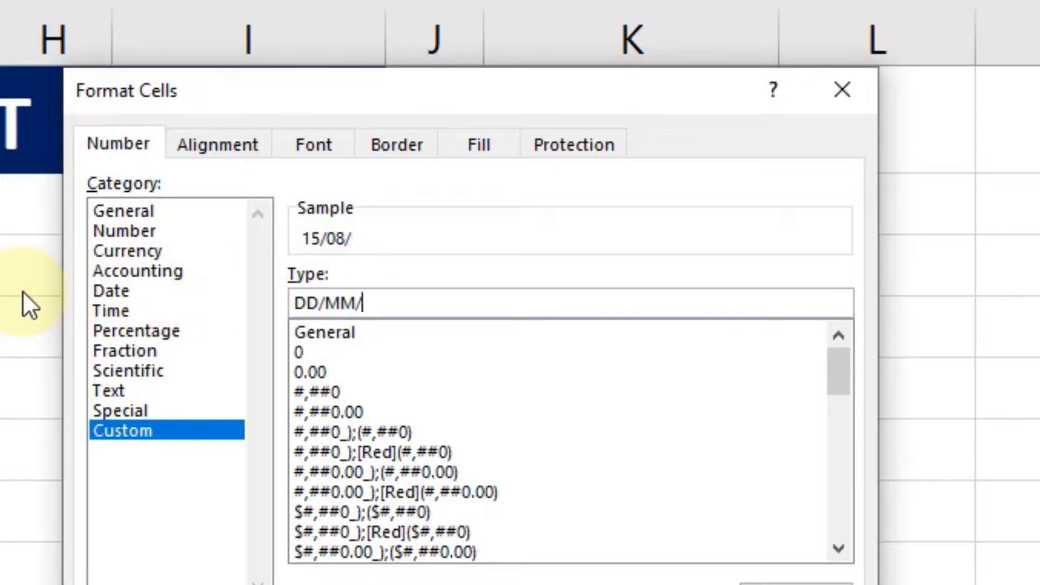
{"action": "type", "text": "YYYY"}
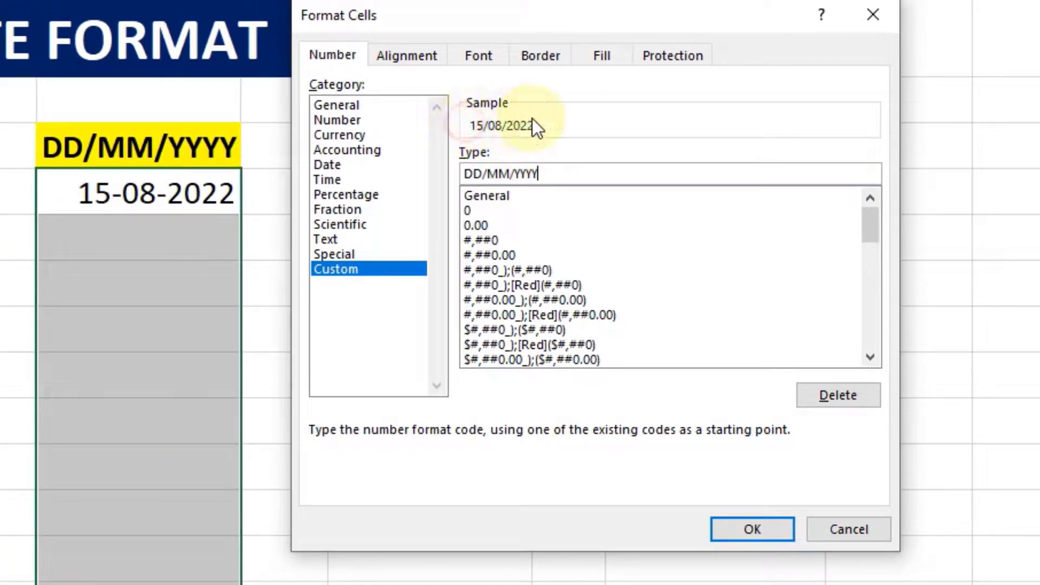
{"action": "left_click", "coordinate": [744, 531]}
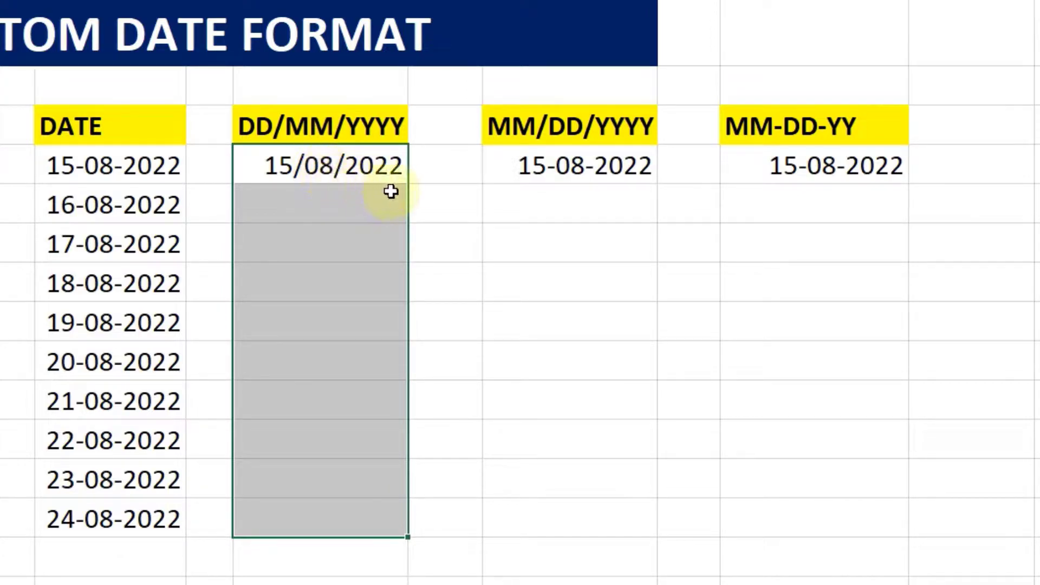
Step: Fill 15/08/2022 down to row 13 so the column runs to 24/08/2022
{"action": "left_click", "coordinate": [398, 166]}
{"action": "left_click_drag", "start_coordinate": [407, 185], "coordinate": [406, 525]}
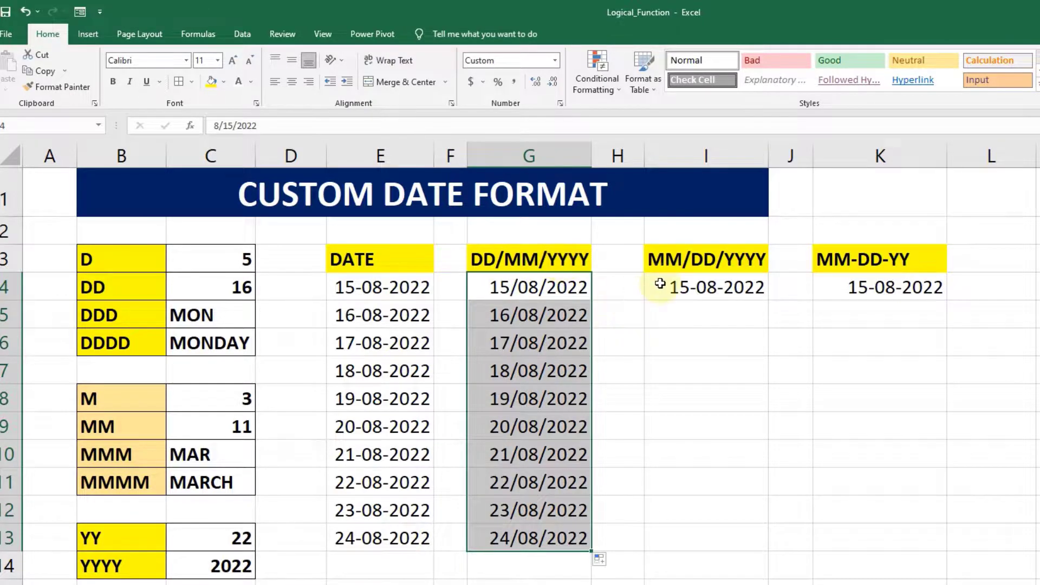
{"action": "left_click", "coordinate": [677, 263]}
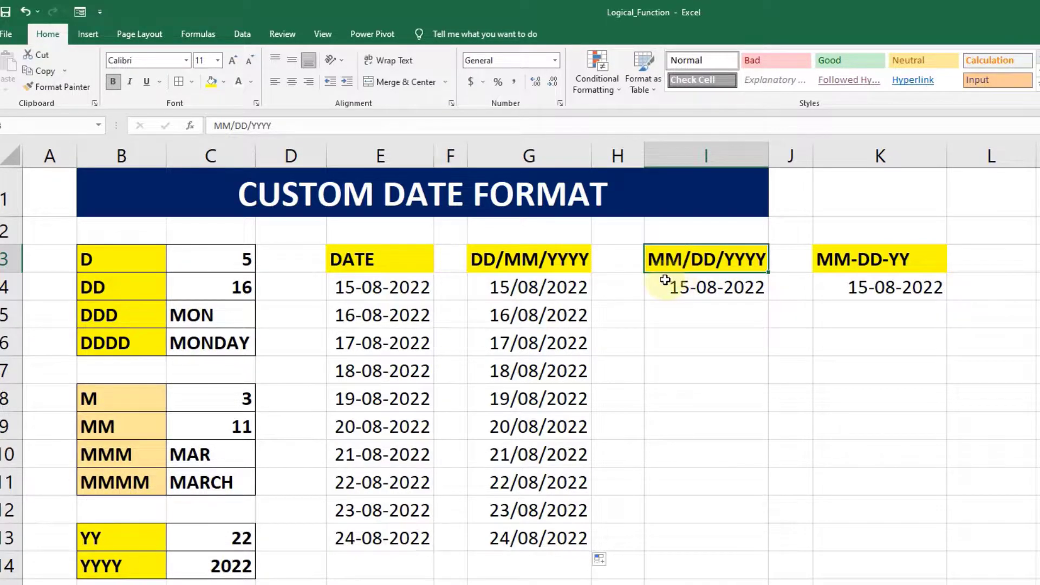
Step: Select I4:I13 and apply the custom code MM/DD/YYYY, previewing 08/15/2022
{"action": "left_click_drag", "start_coordinate": [666, 284], "coordinate": [707, 531]}
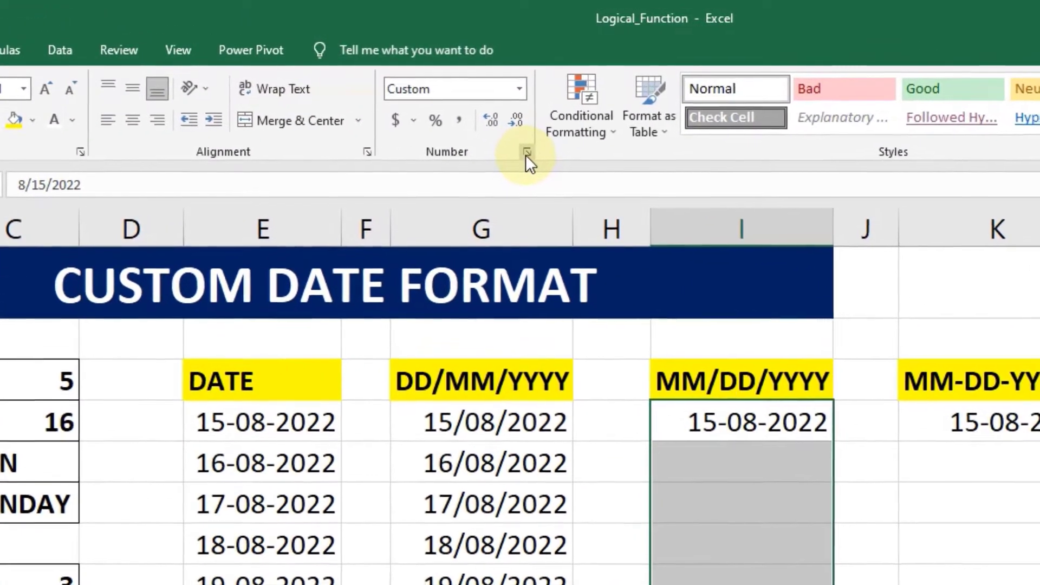
{"action": "left_click", "coordinate": [538, 137]}
{"action": "left_click_drag", "start_coordinate": [590, 189], "coordinate": [770, 190]}
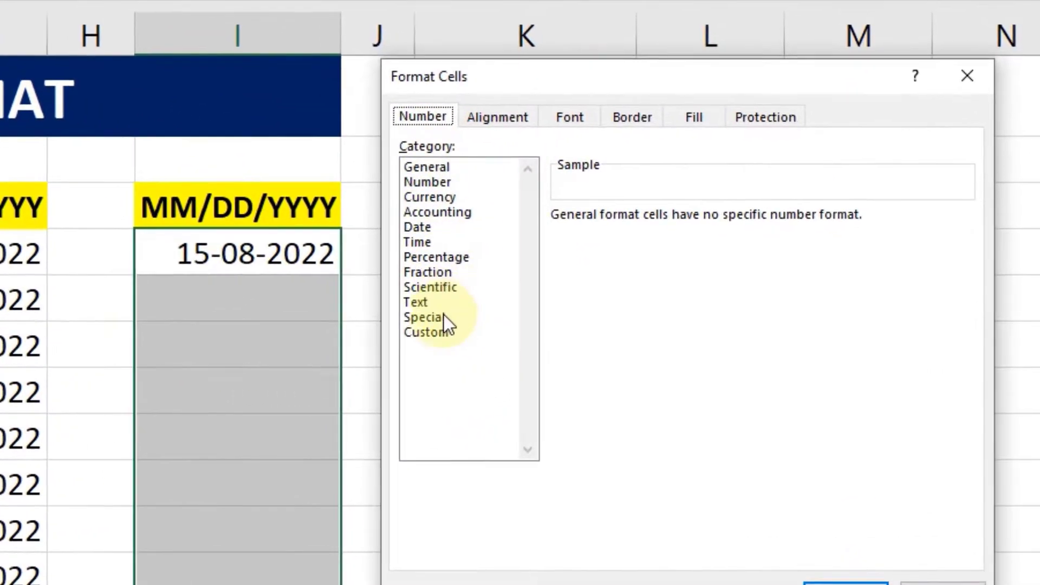
{"action": "left_click", "coordinate": [658, 353]}
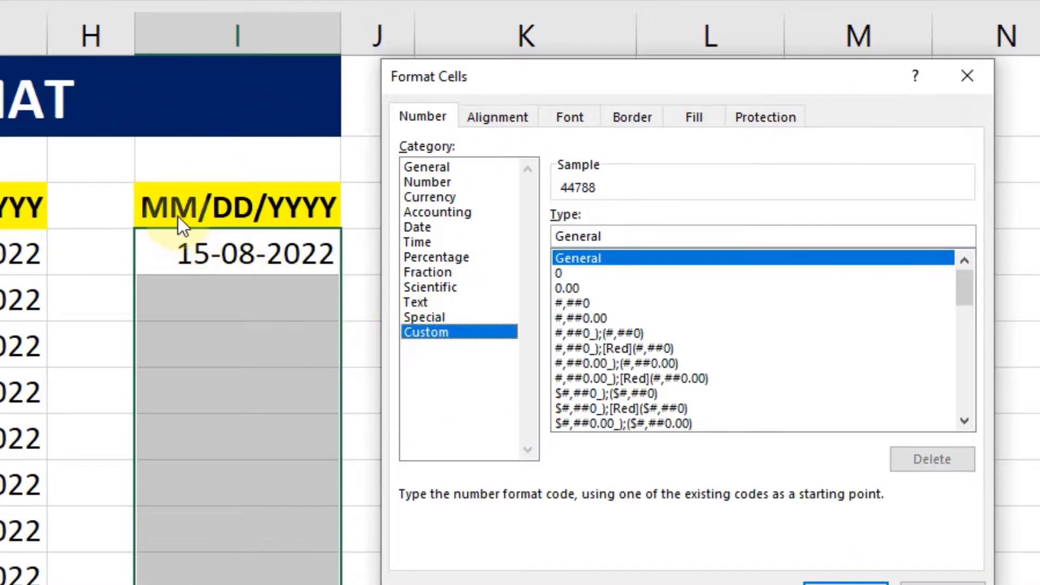
{"action": "left_click", "coordinate": [640, 239]}
{"action": "key", "text": "BackSpace"}
{"action": "key", "text": "BackSpace"}
{"action": "key", "text": "BackSpace"}
{"action": "key", "text": "BackSpace"}
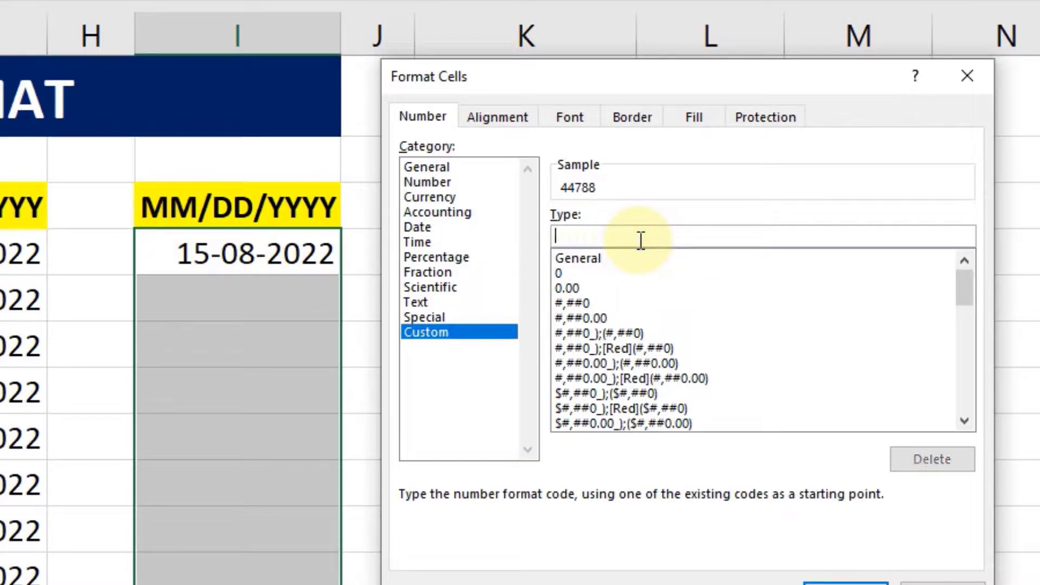
{"action": "type", "text": "MM"}
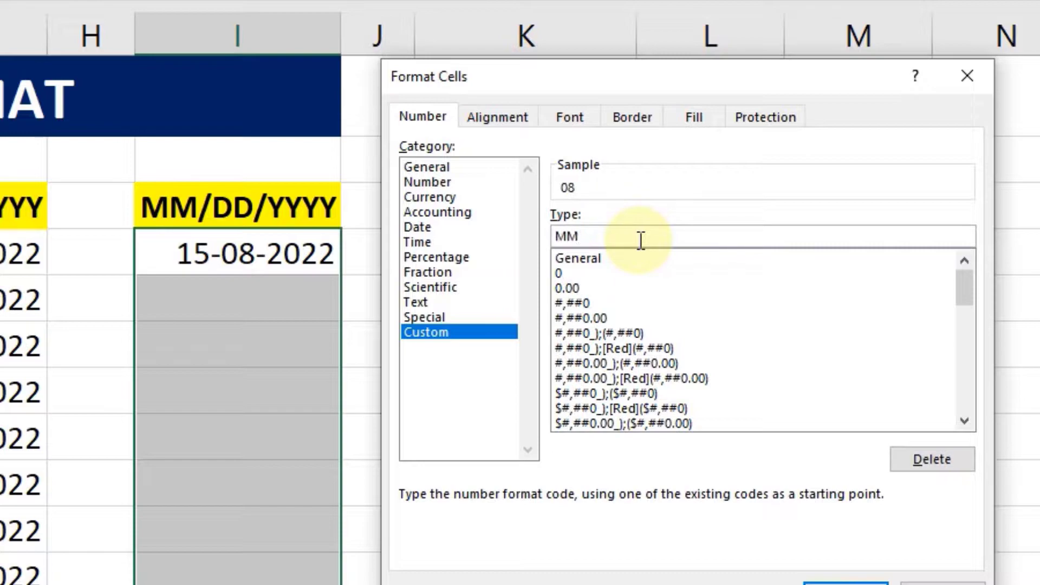
{"action": "type", "text": "/"}
{"action": "type", "text": "D"}
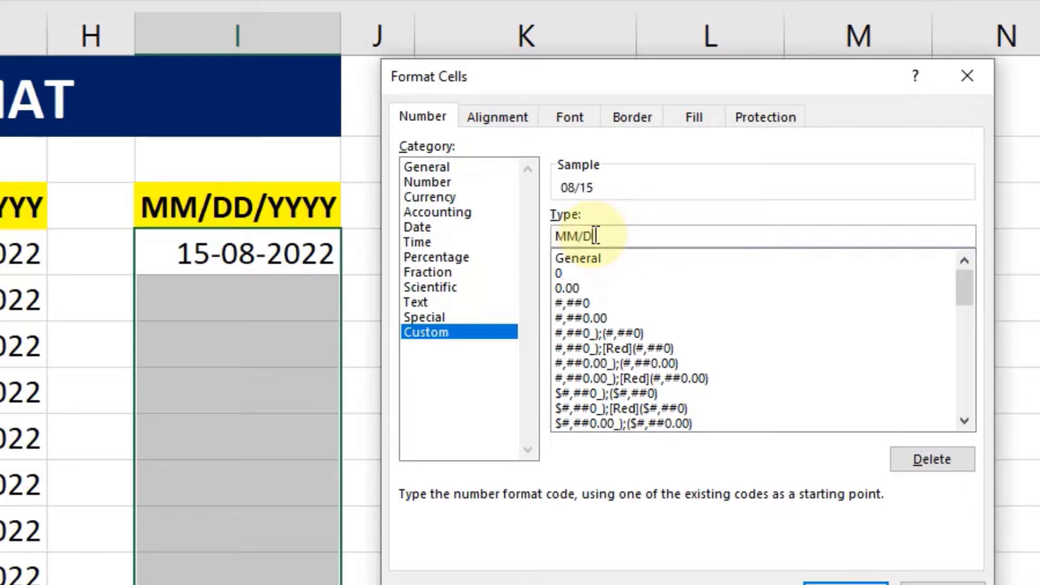
{"action": "type", "text": "D"}
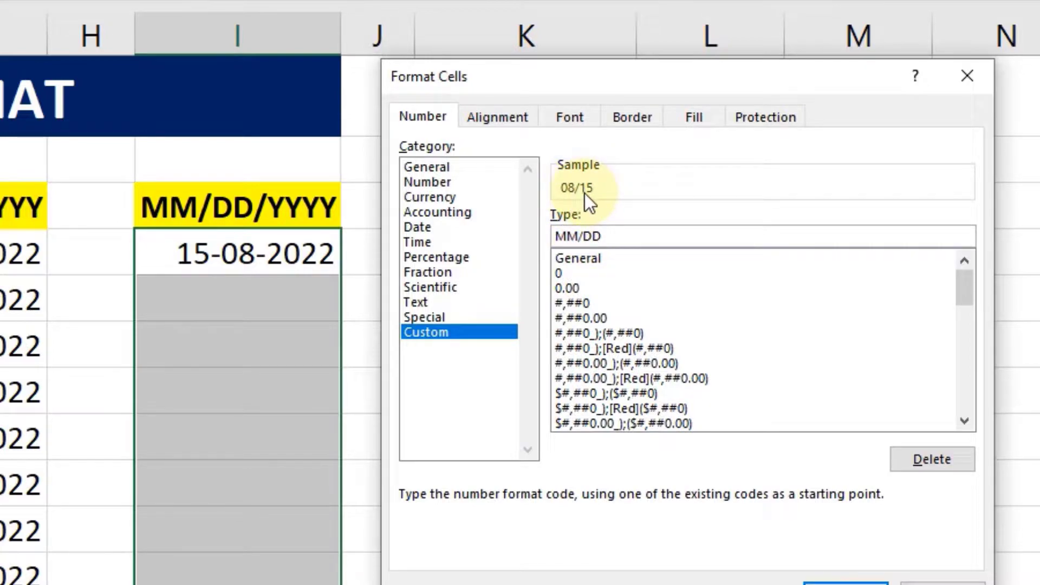
{"action": "type", "text": "/"}
{"action": "type", "text": "YYYY"}
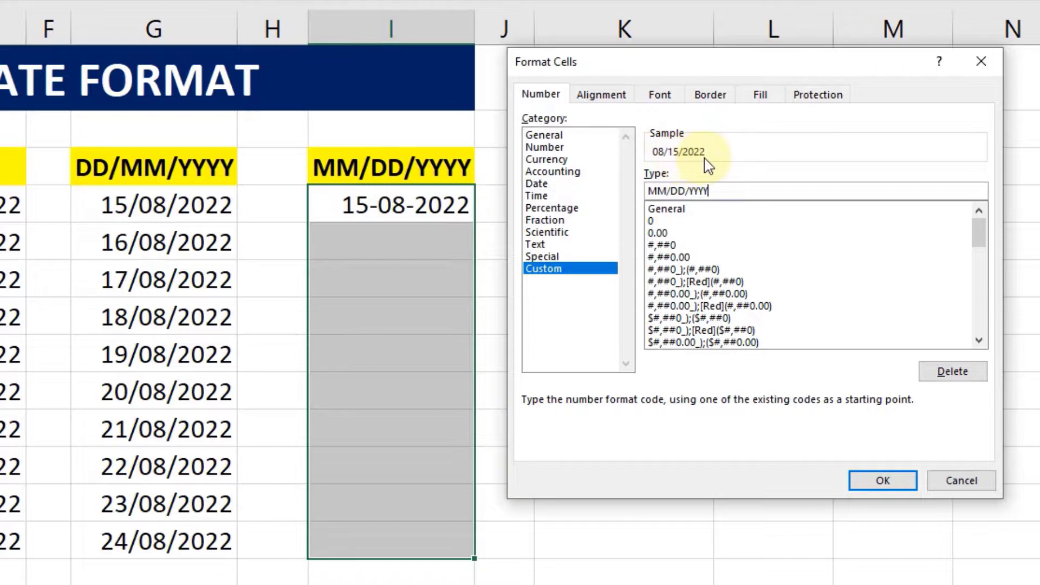
{"action": "left_click", "coordinate": [882, 481]}
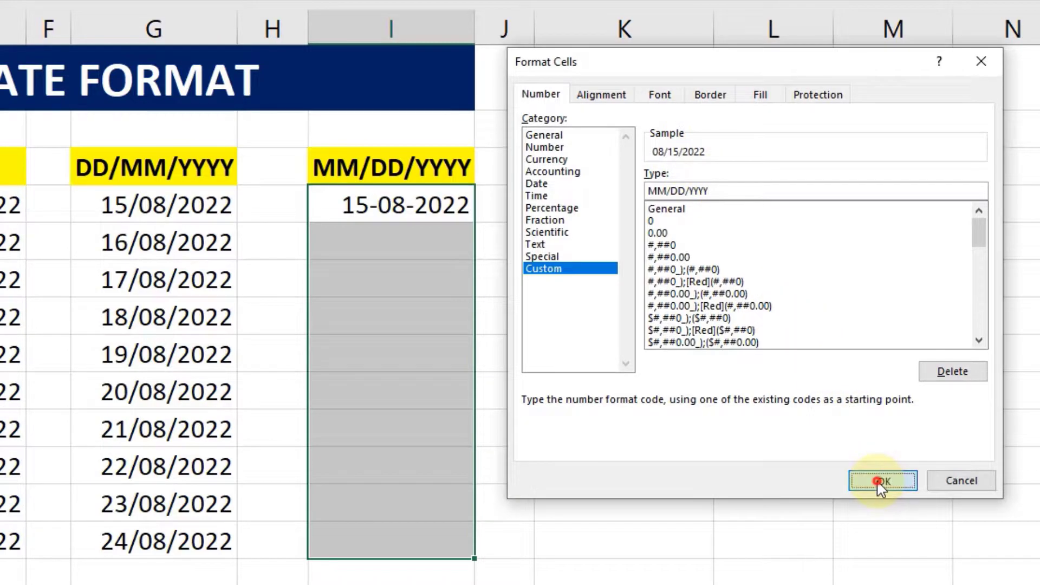
Step: Fill 08/15/2022 down the column through 08/24/2022
{"action": "left_click", "coordinate": [456, 205]}
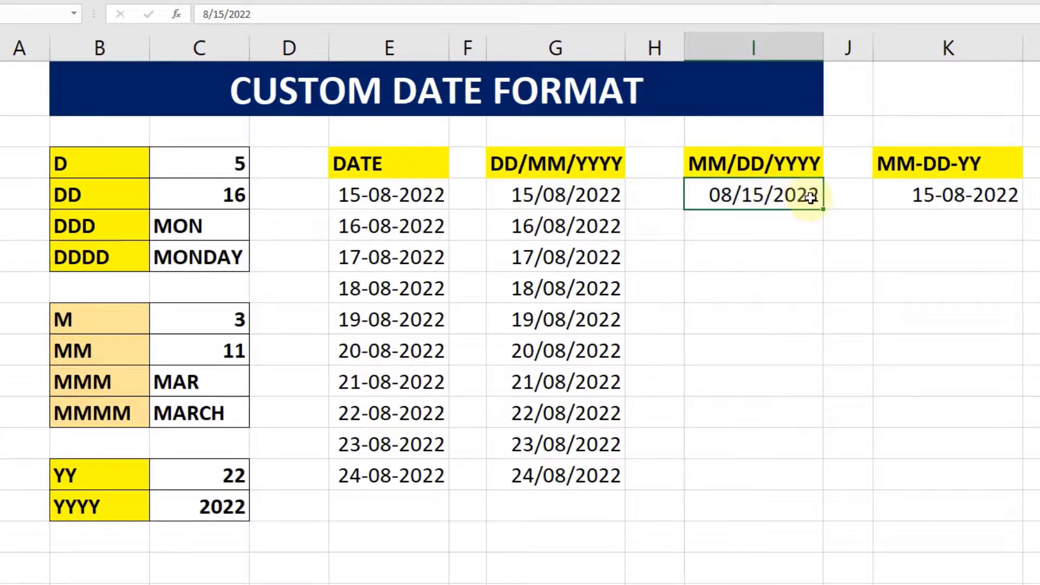
{"action": "left_click_drag", "start_coordinate": [823, 208], "coordinate": [817, 480]}
{"action": "left_click", "coordinate": [951, 193]}
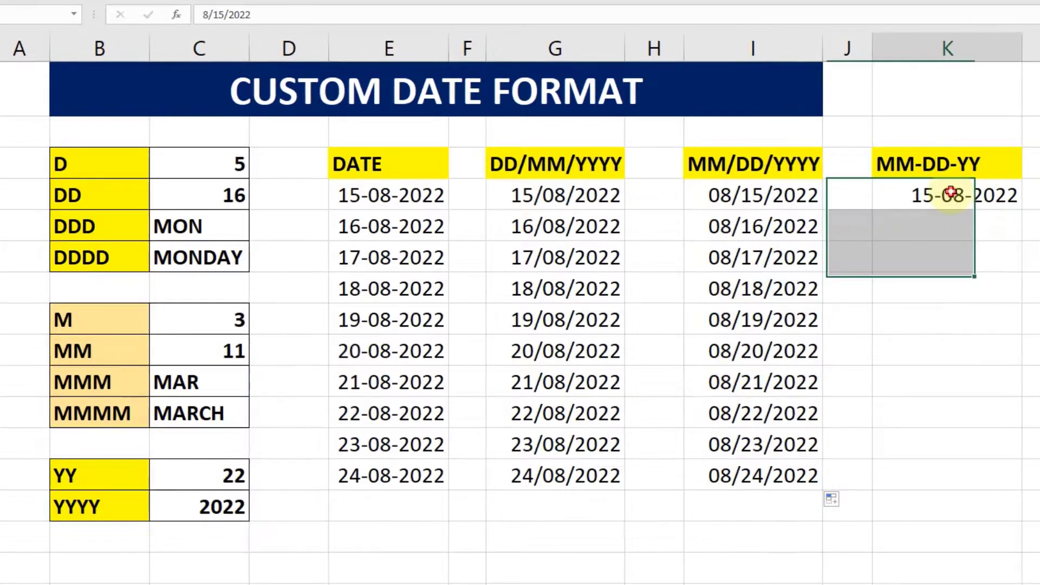
{"action": "left_click", "coordinate": [951, 163]}
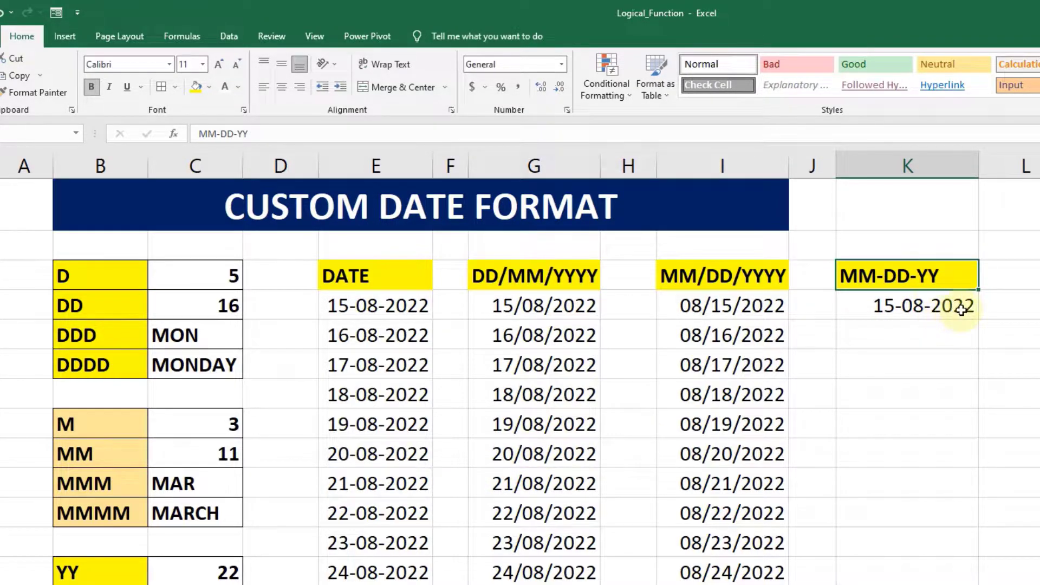
Step: Select the MM-DD-YY date cells and apply the custom code MM-DD-YY, giving 08-15-22
{"action": "left_click", "coordinate": [923, 305]}
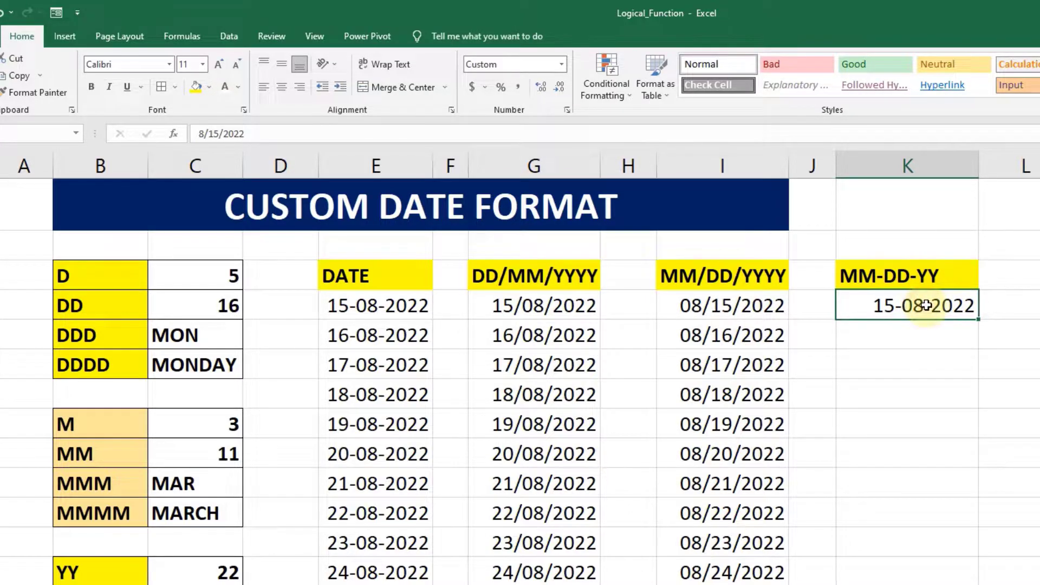
{"action": "left_click_drag", "start_coordinate": [926, 305], "coordinate": [958, 579]}
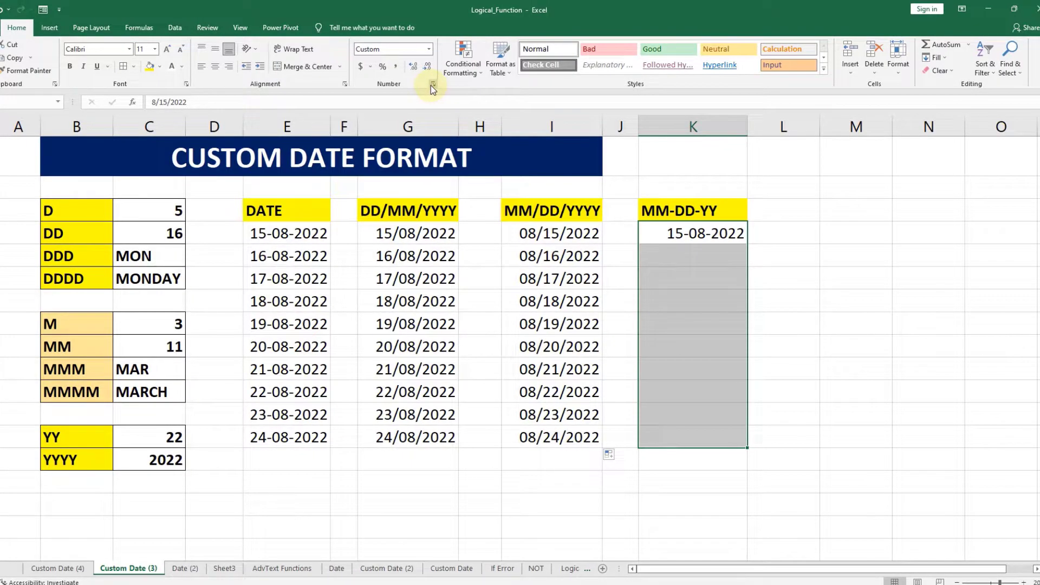
{"action": "left_click", "coordinate": [432, 85]}
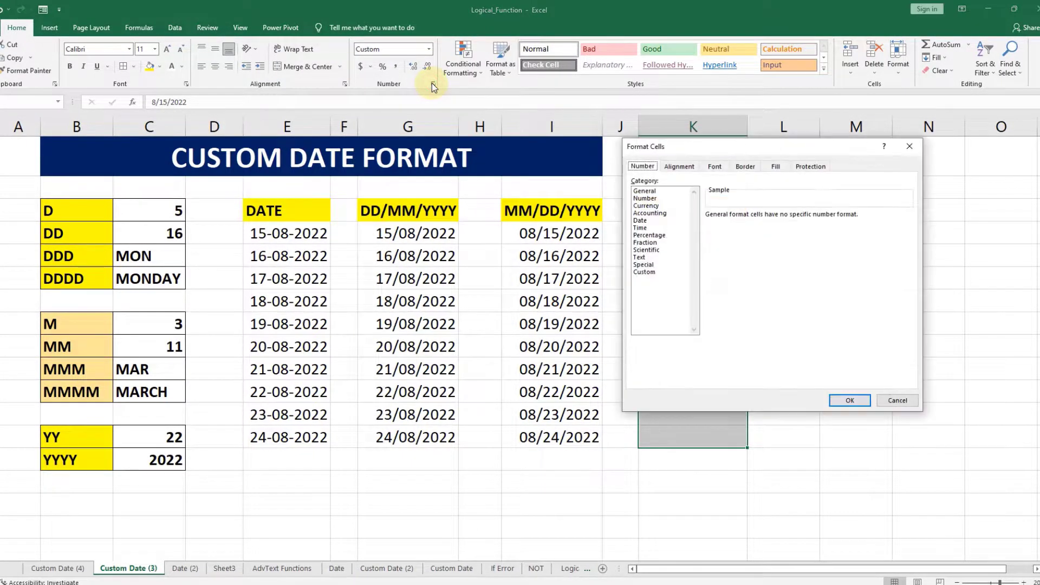
{"action": "mouse_move", "coordinate": [724, 151]}
{"action": "left_mouse_down"}
{"action": "mouse_move", "coordinate": [860, 167]}
{"action": "mouse_move", "coordinate": [419, 182]}
{"action": "left_mouse_up"}
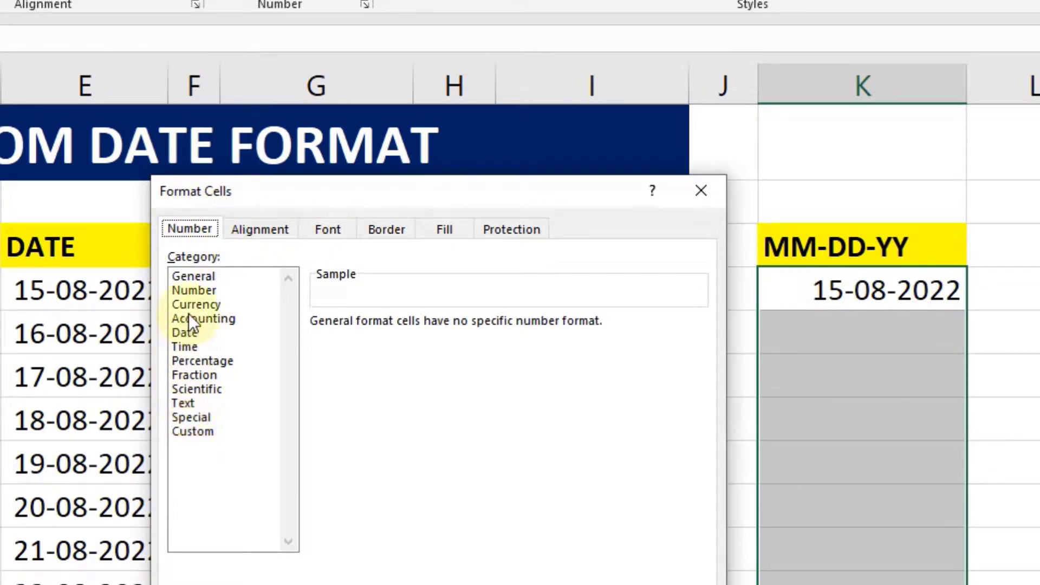
{"action": "left_click", "coordinate": [186, 431]}
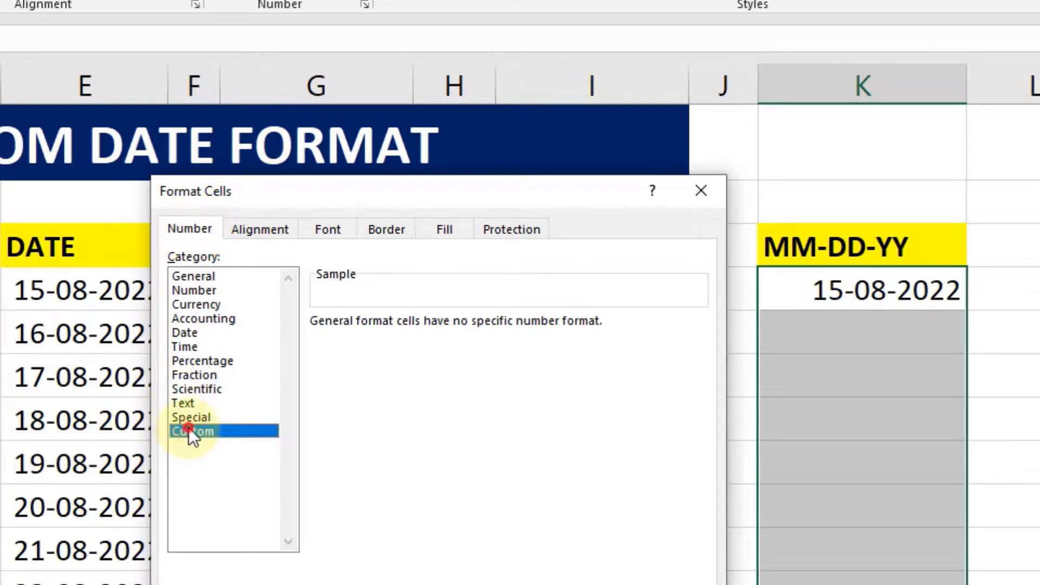
{"action": "left_click", "coordinate": [371, 342]}
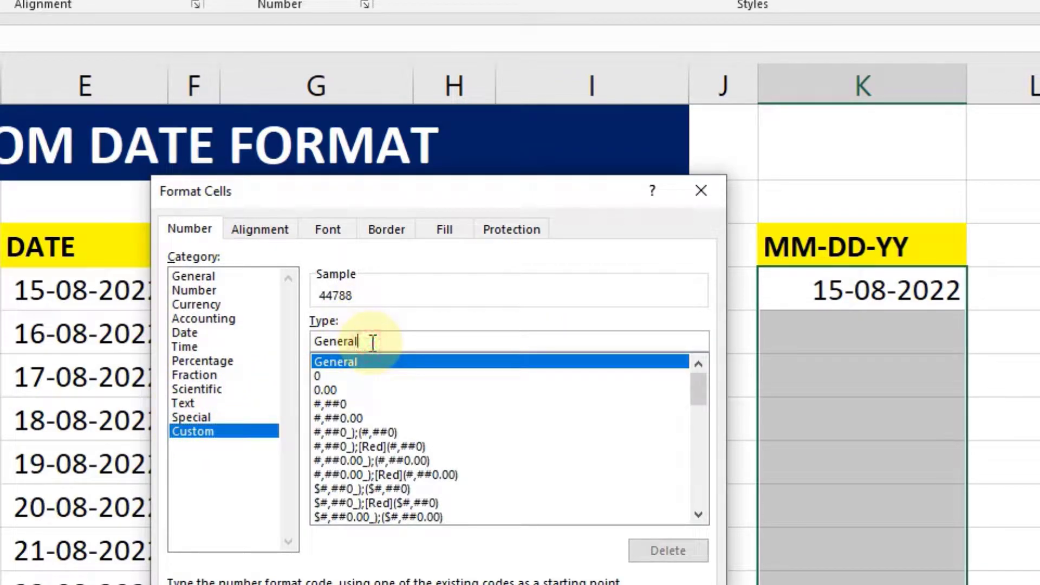
{"action": "key", "text": "BackSpace"}
{"action": "key", "text": "BackSpace"}
{"action": "key", "text": "BackSpace"}
{"action": "key", "text": "BackSpace"}
{"action": "key", "text": "BackSpace"}
{"action": "key", "text": "BackSpace"}
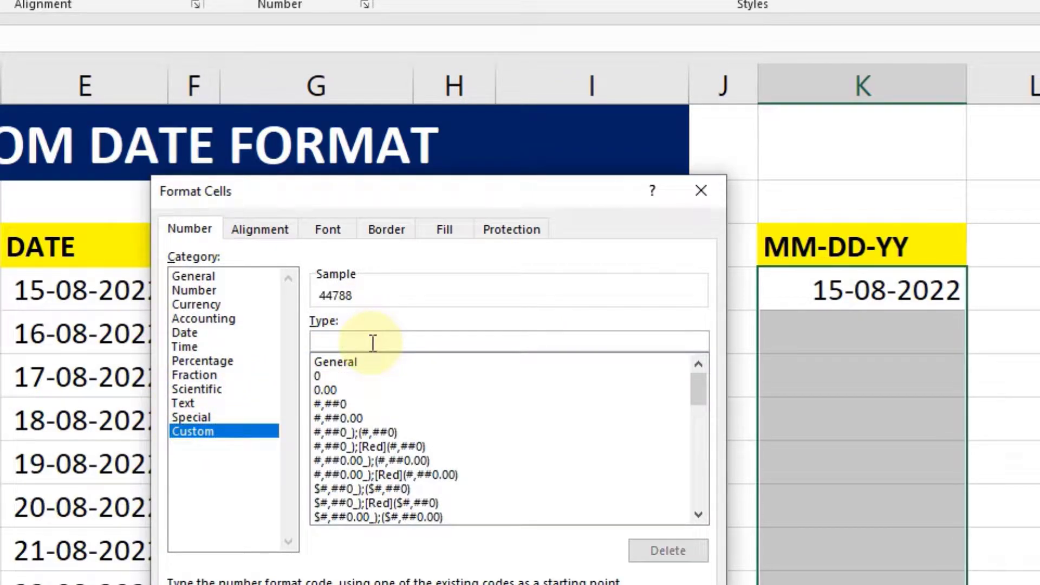
{"action": "type", "text": "MM-"}
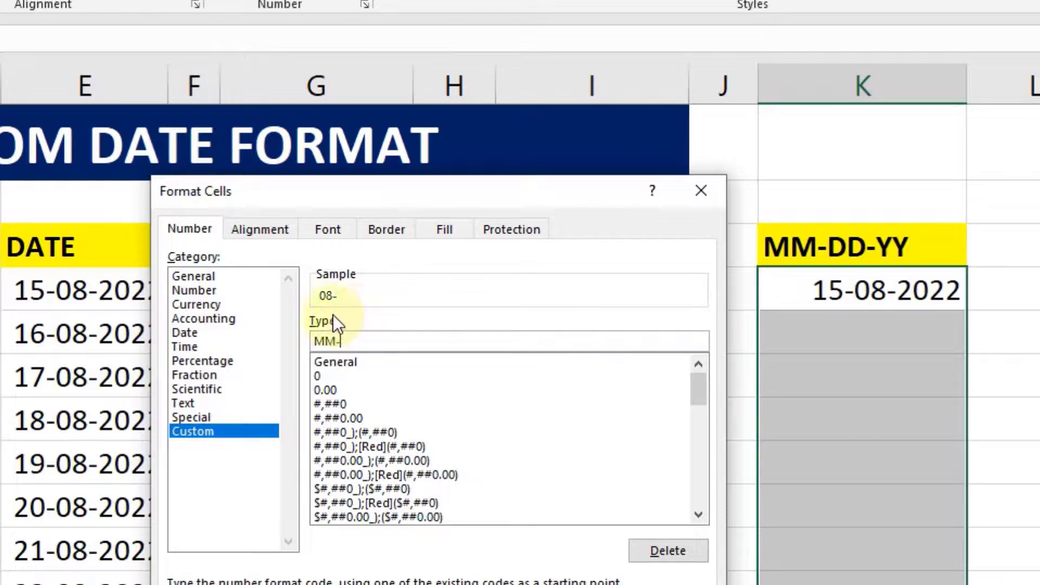
{"action": "type", "text": "DD"}
{"action": "type", "text": "-"}
{"action": "type", "text": "YY"}
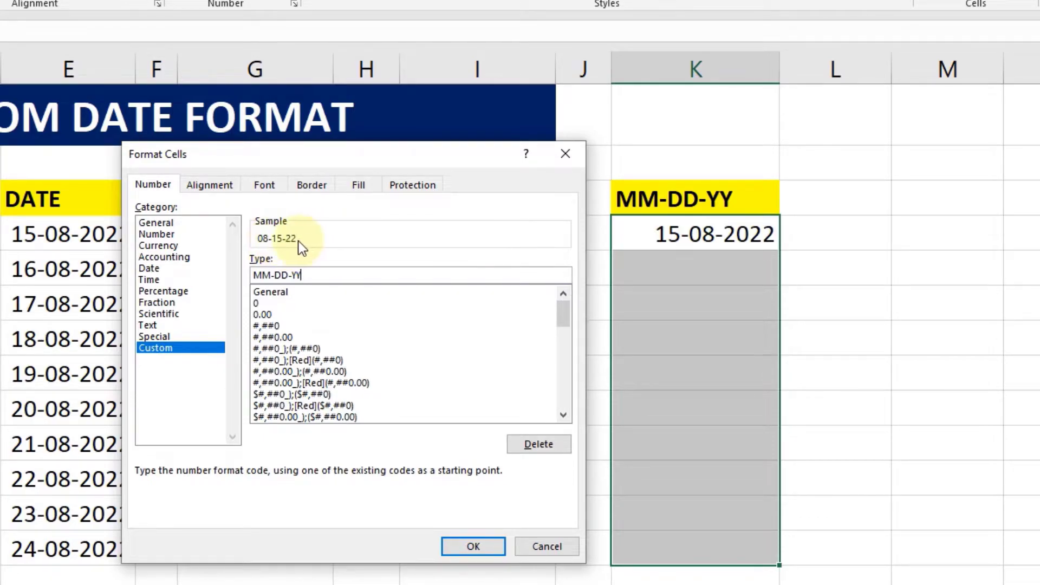
{"action": "left_click", "coordinate": [471, 547]}
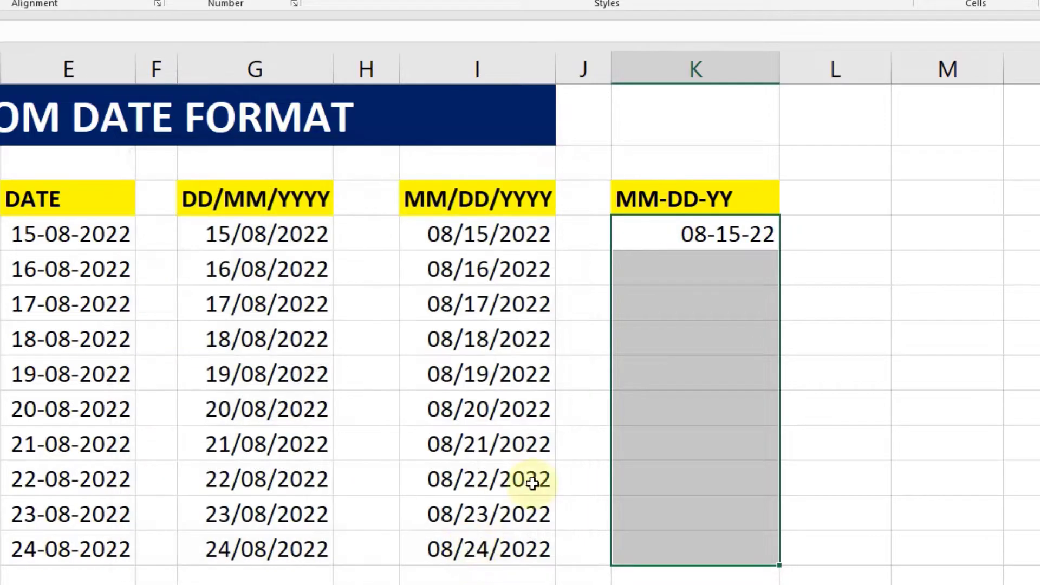
{"action": "left_click", "coordinate": [712, 241]}
Step: Fill 08-15-22 down the MM-DD-YY column through 08-24-22
{"action": "left_click_drag", "start_coordinate": [781, 249], "coordinate": [758, 554]}
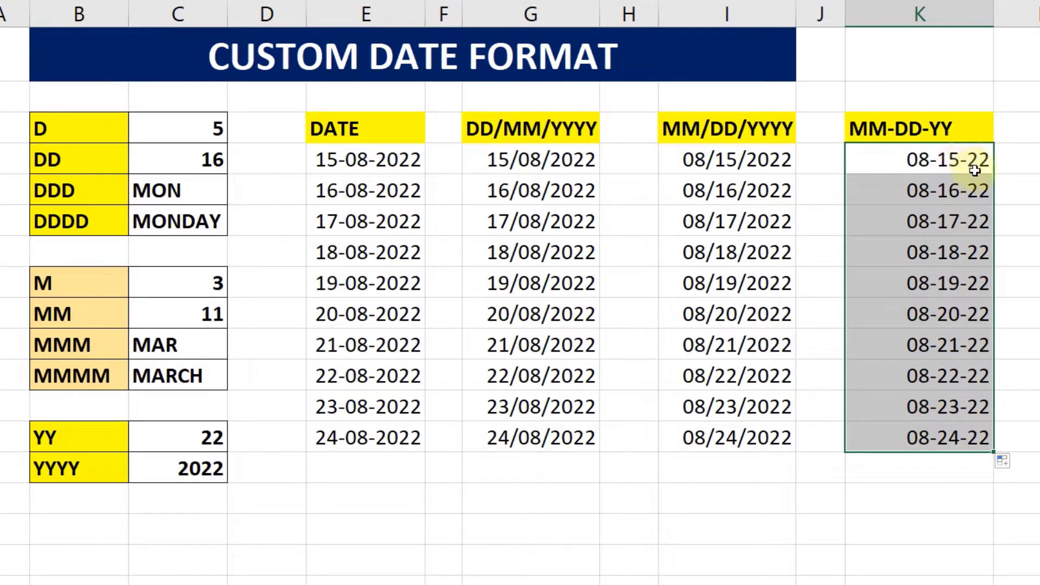
{"action": "left_click", "coordinate": [962, 157]}
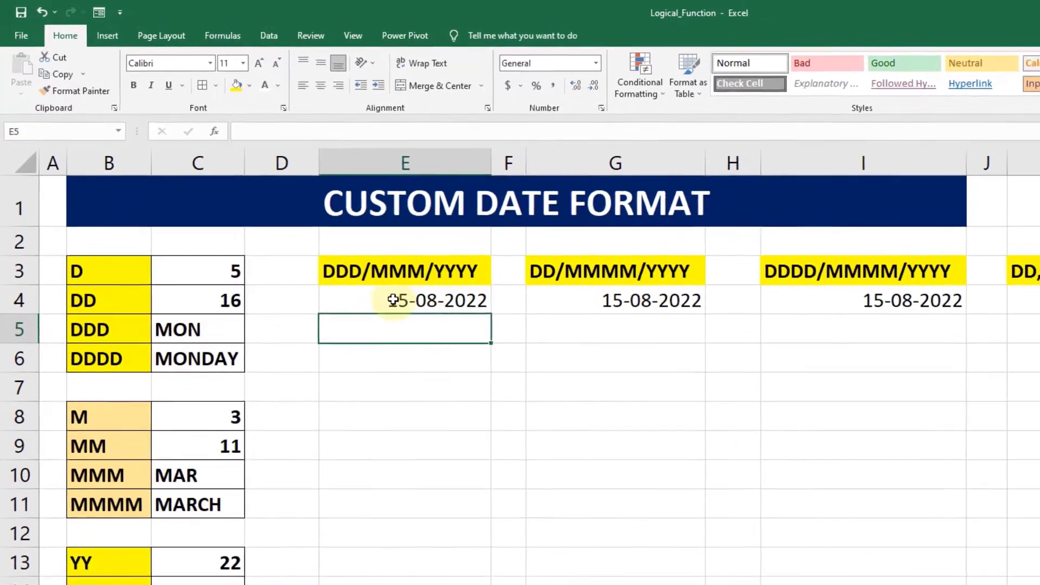
Step: Select the DDD/MMM/YYYY date cells and apply the custom code DDD/MMM/YYYY, showing Mon/Aug/2022
{"action": "left_click_drag", "start_coordinate": [392, 300], "coordinate": [440, 541]}
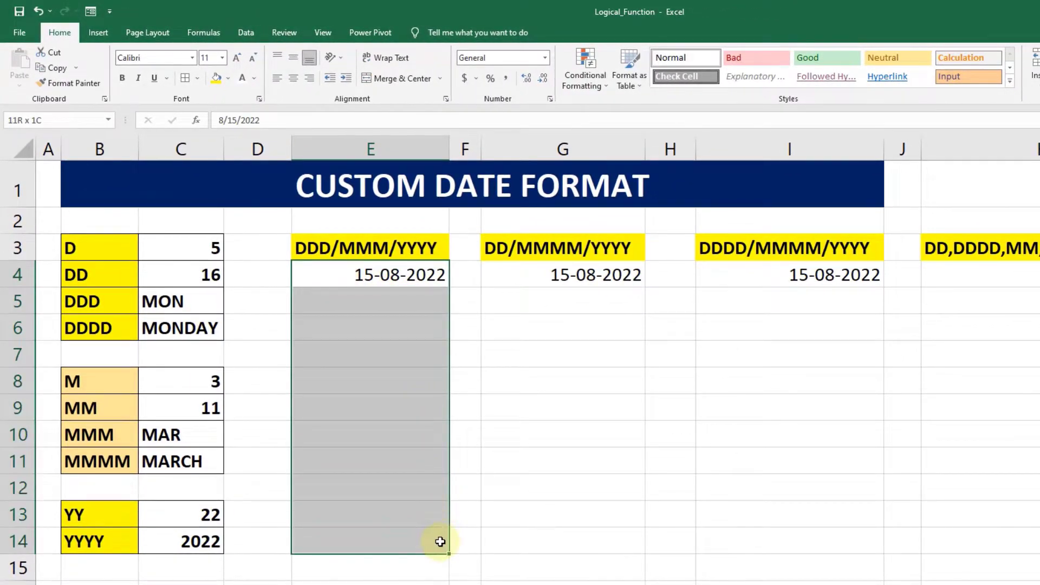
{"action": "left_click", "coordinate": [550, 101]}
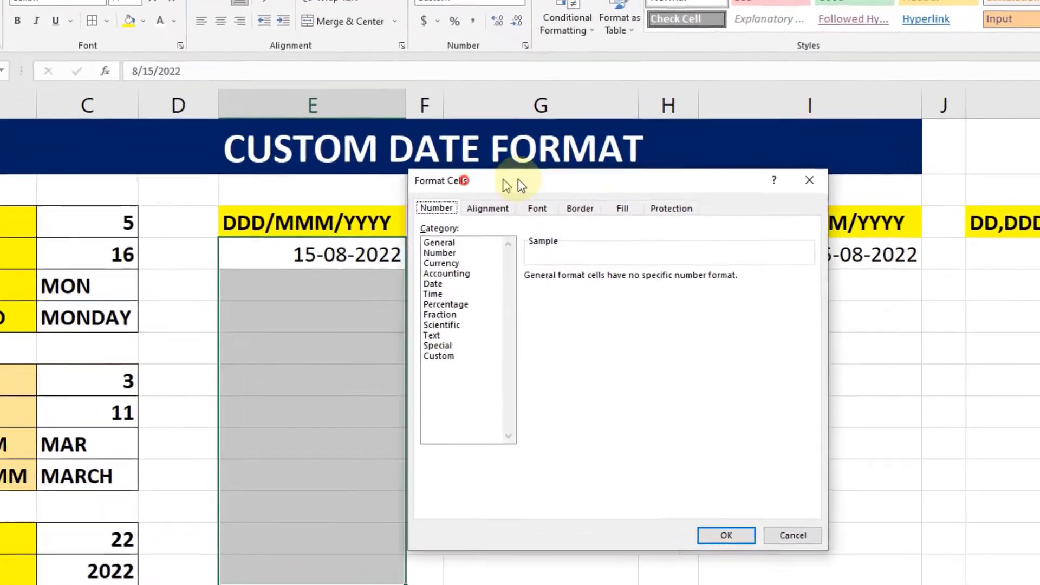
{"action": "left_click_drag", "start_coordinate": [517, 183], "coordinate": [634, 183]}
{"action": "left_click", "coordinate": [501, 345]}
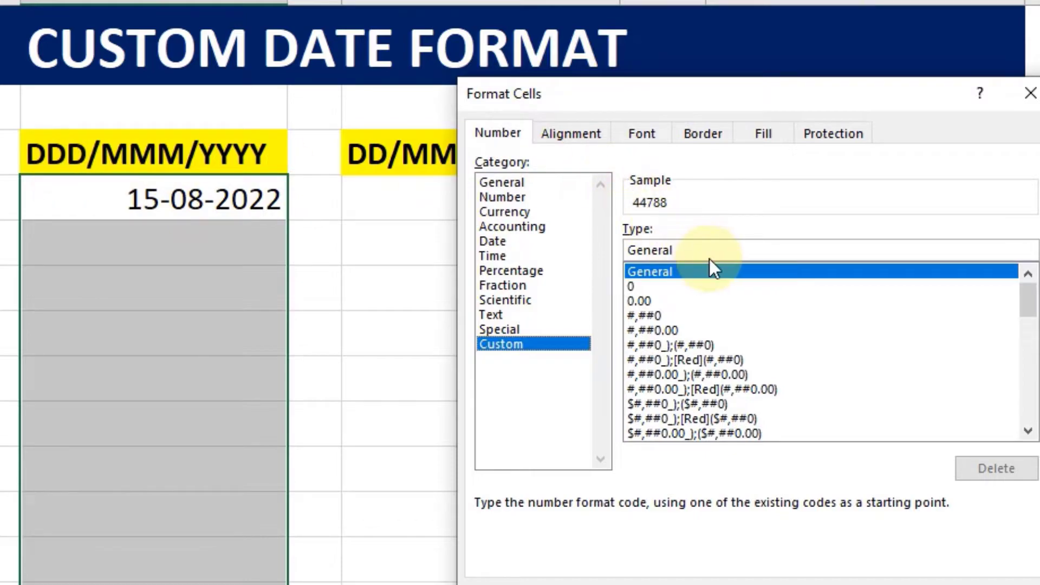
{"action": "double_click", "coordinate": [692, 250]}
{"action": "key", "text": "BackSpace"}
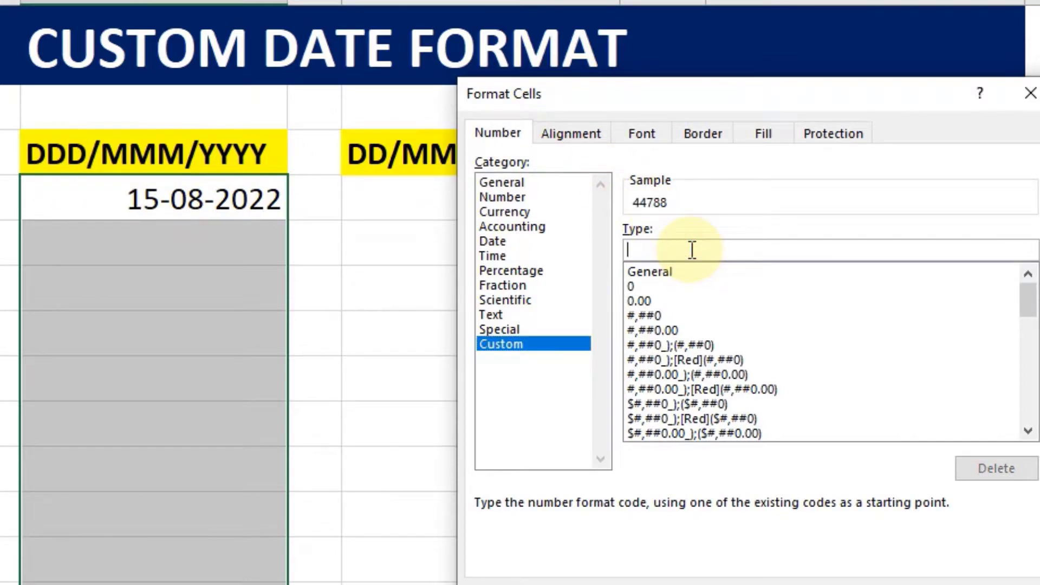
{"action": "type", "text": "DD"}
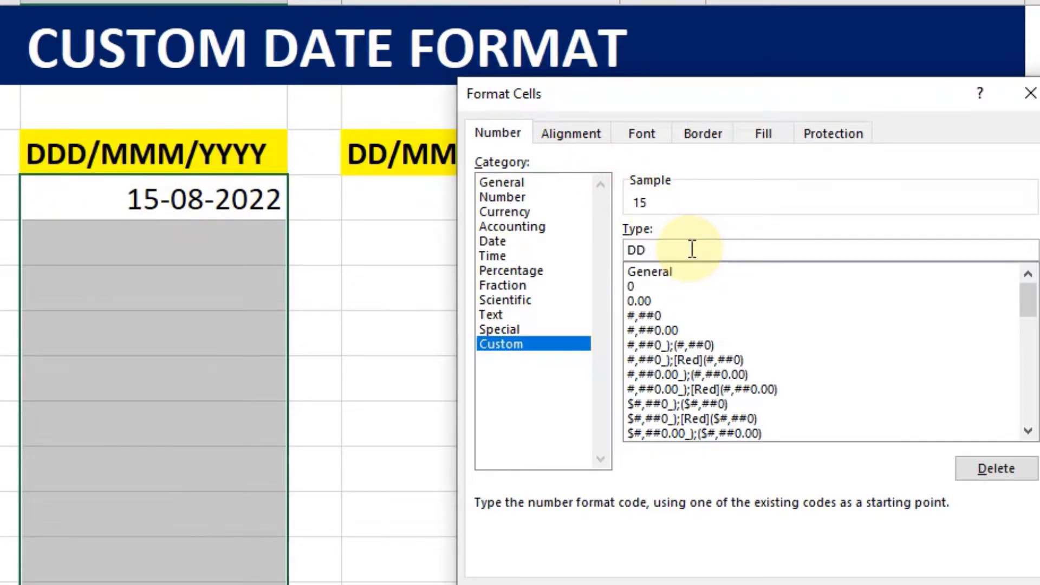
{"action": "type", "text": "D"}
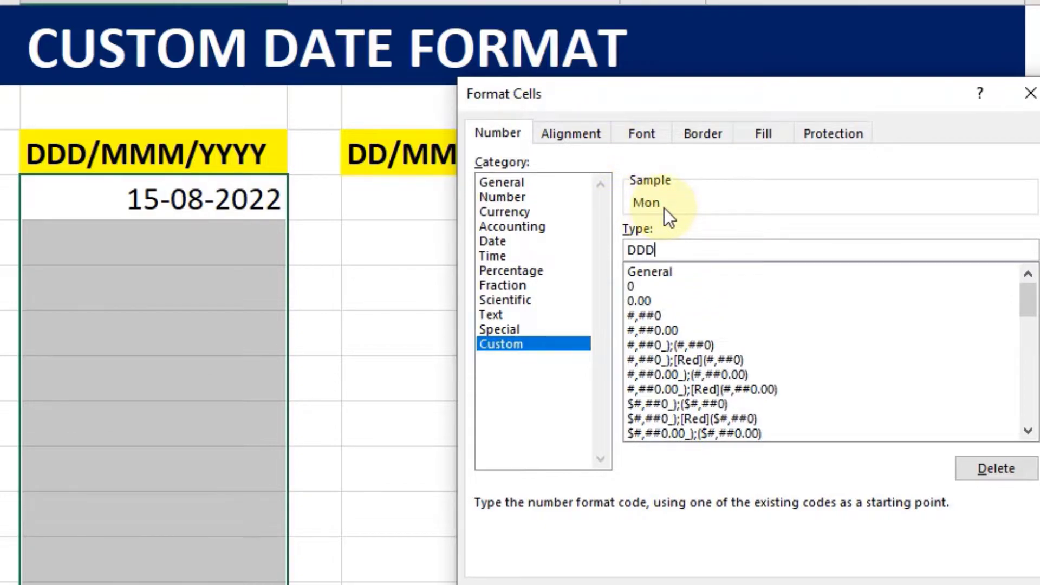
{"action": "type", "text": "/"}
{"action": "type", "text": "MM"}
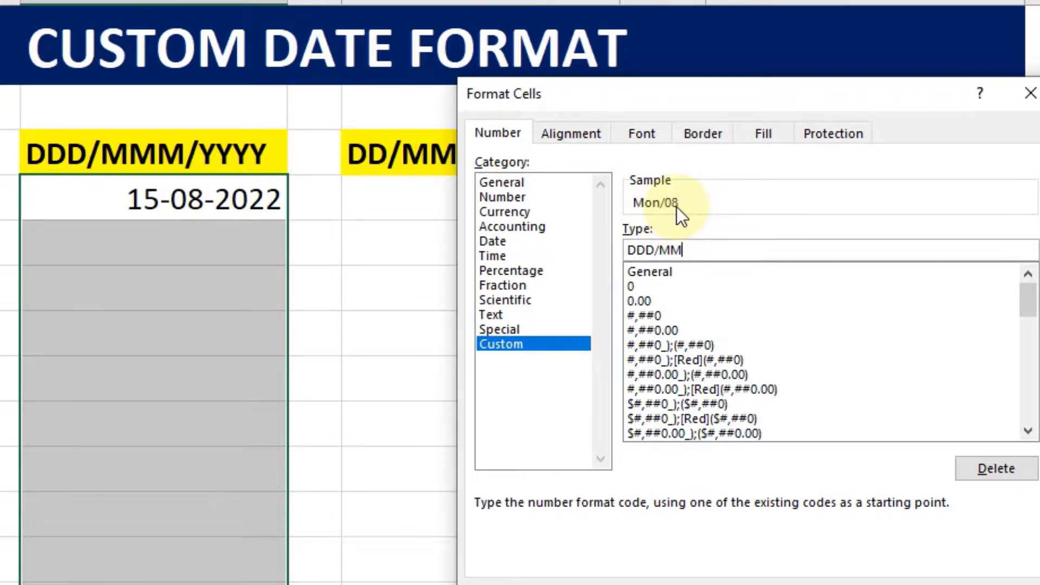
{"action": "type", "text": "M"}
{"action": "type", "text": "/"}
{"action": "type", "text": "YYYY"}
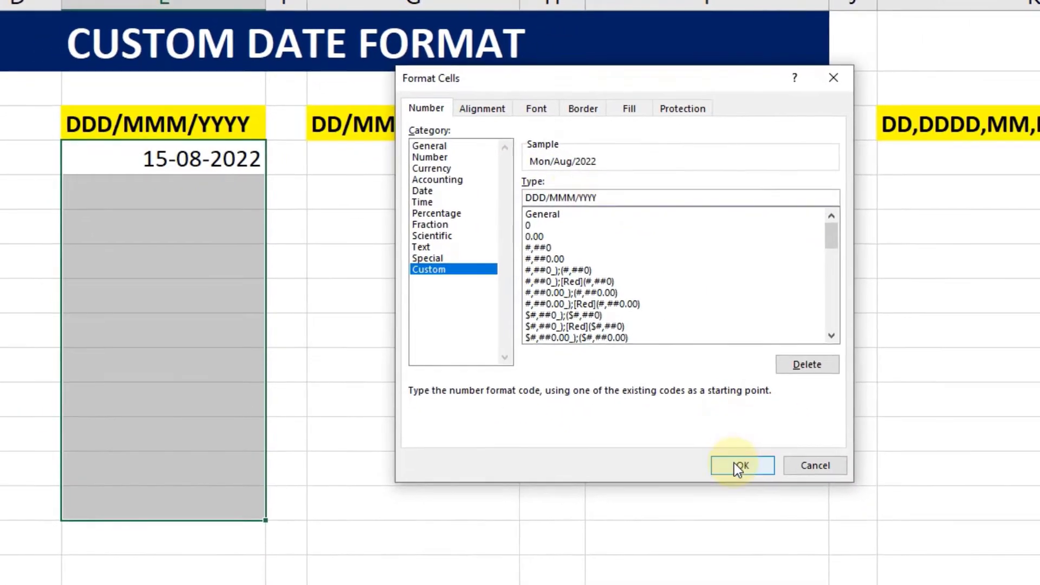
{"action": "left_click", "coordinate": [736, 464]}
Step: Fill Mon/Aug/2022 down ten rows to Thu/Aug/2022, then select the DD/MMMM/YYYY date cells
{"action": "left_click", "coordinate": [238, 162]}
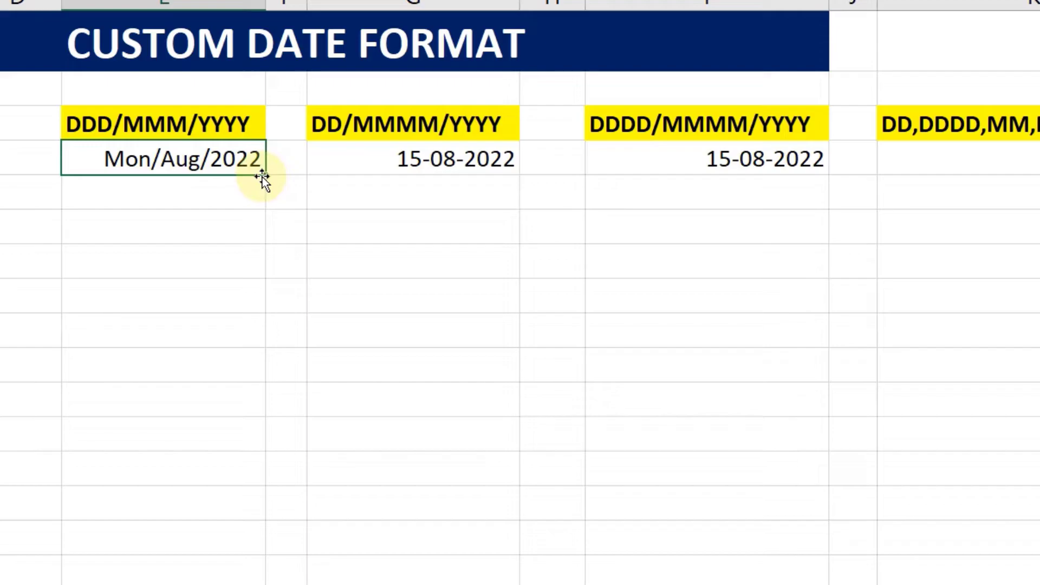
{"action": "left_click_drag", "start_coordinate": [265, 174], "coordinate": [240, 520]}
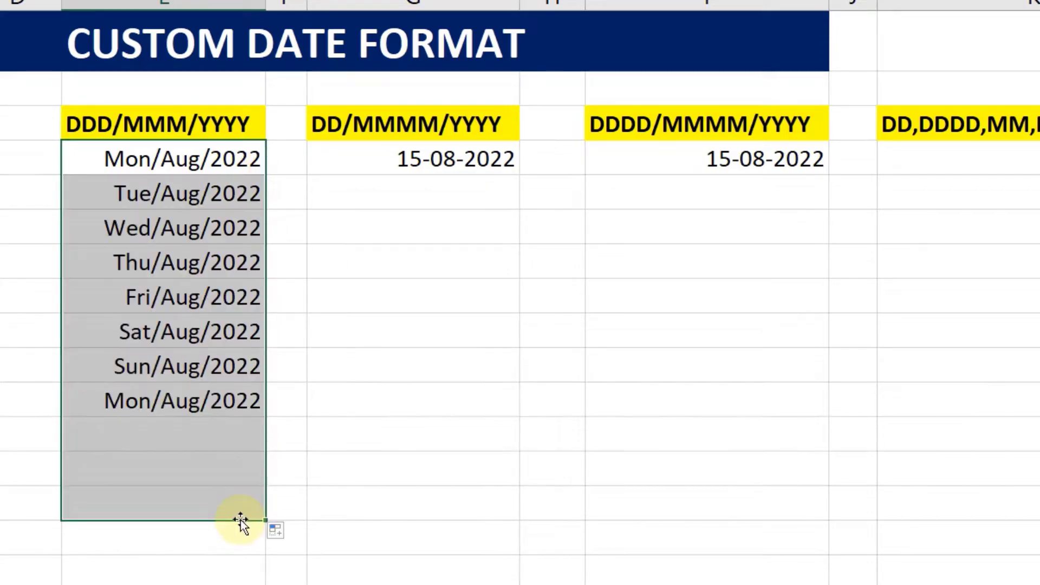
{"action": "left_click", "coordinate": [169, 163]}
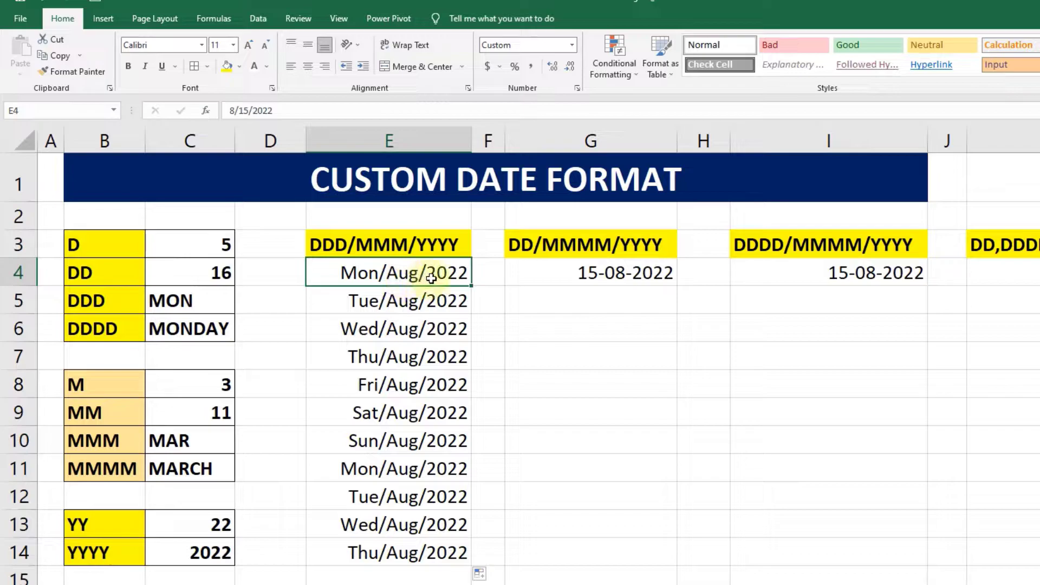
{"action": "left_click", "coordinate": [602, 247]}
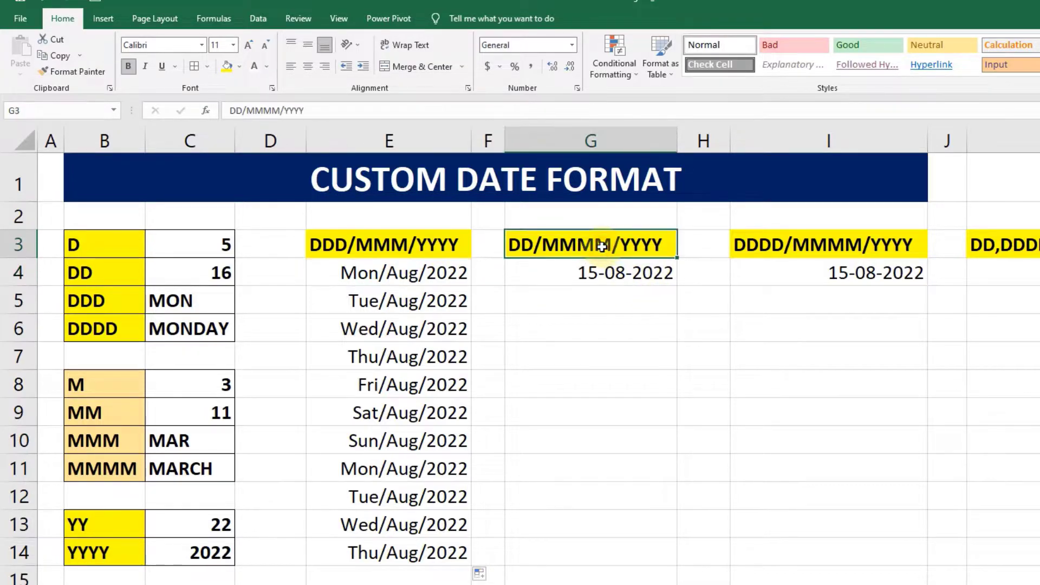
{"action": "left_click_drag", "start_coordinate": [555, 268], "coordinate": [623, 549]}
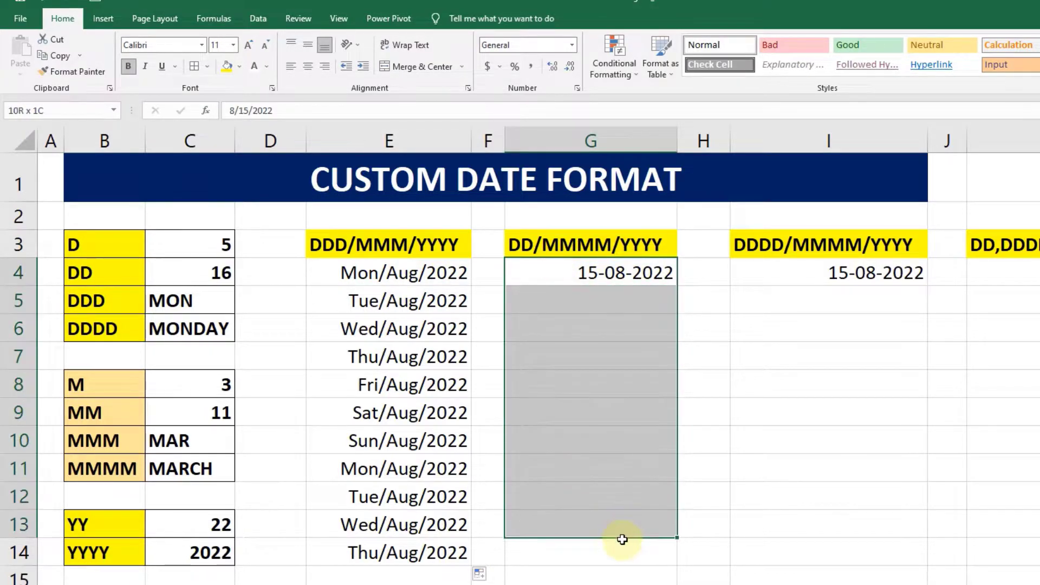
Step: Replace the Format Cells type code with custom DD/MMMM/YYYY so dates read 15/August/2022
{"action": "left_click", "coordinate": [577, 88]}
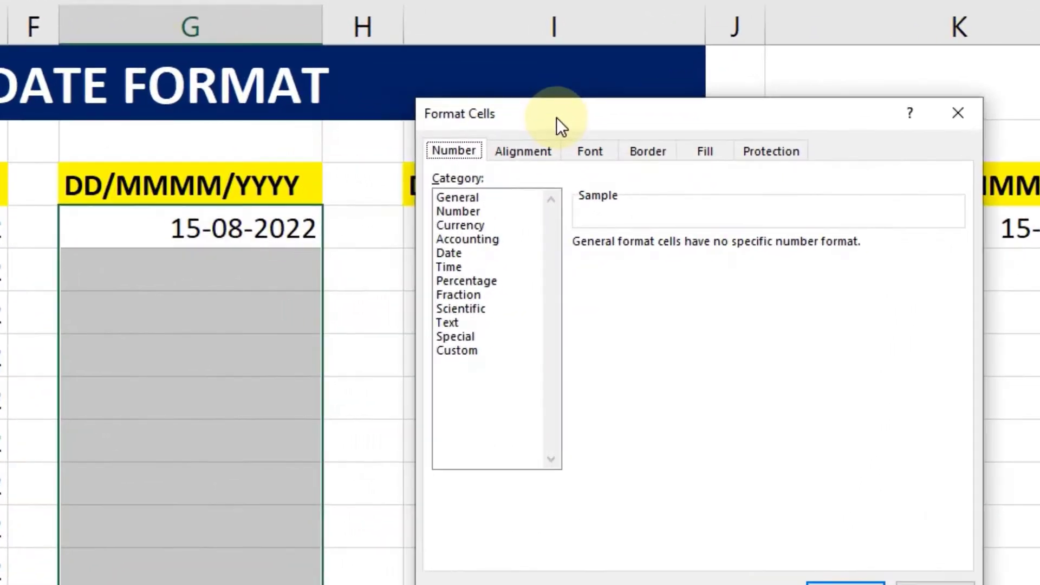
{"action": "left_click", "coordinate": [444, 350]}
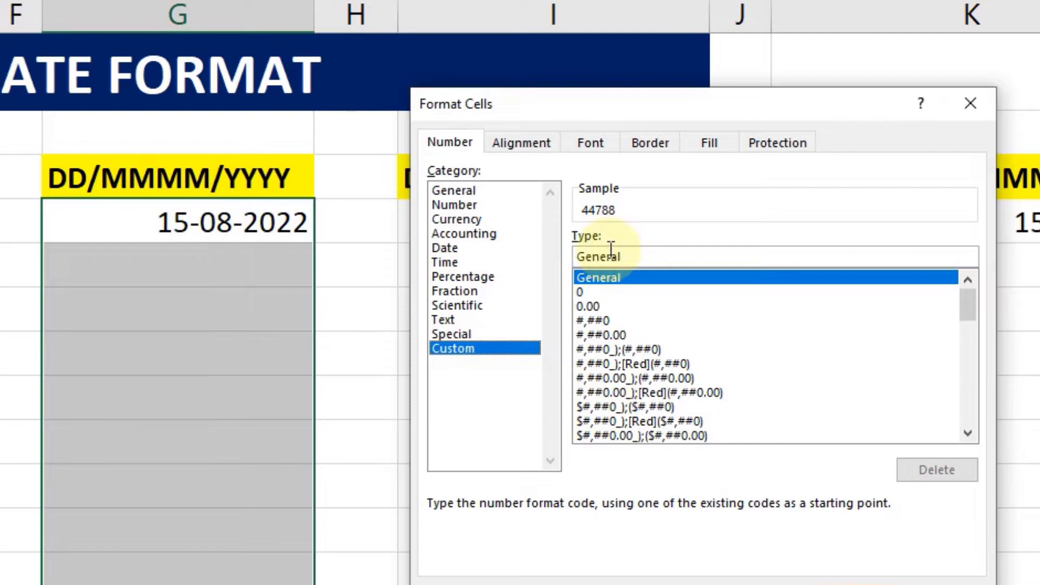
{"action": "double_click", "coordinate": [646, 255]}
{"action": "type", "text": "DD/"}
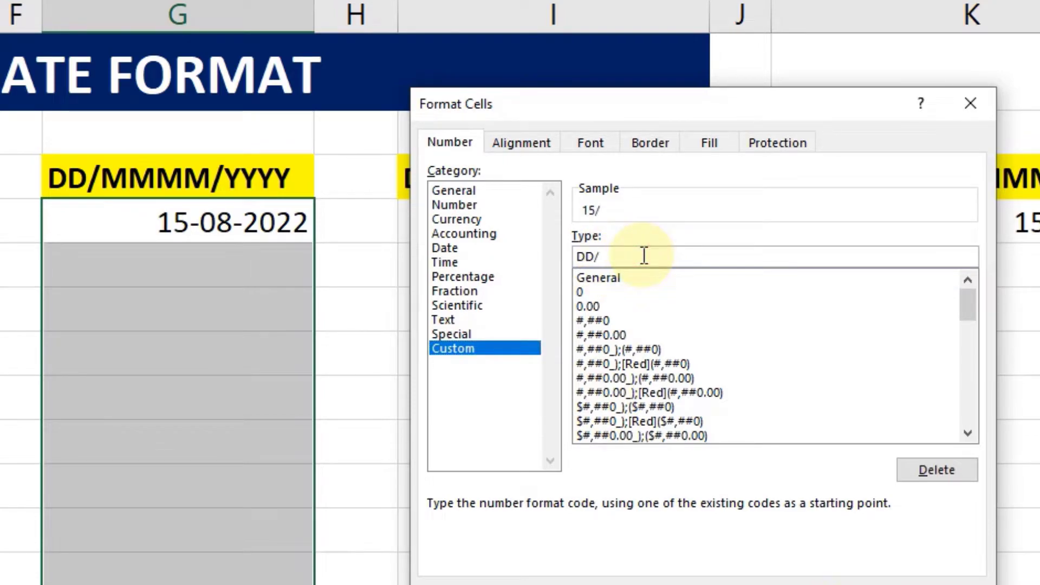
{"action": "type", "text": "MMM"}
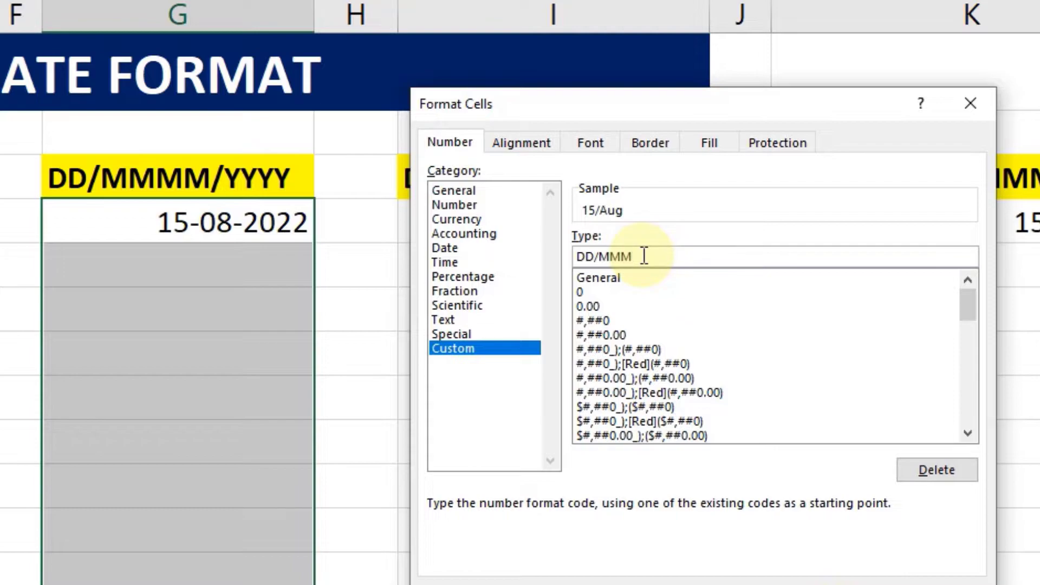
{"action": "type", "text": "M"}
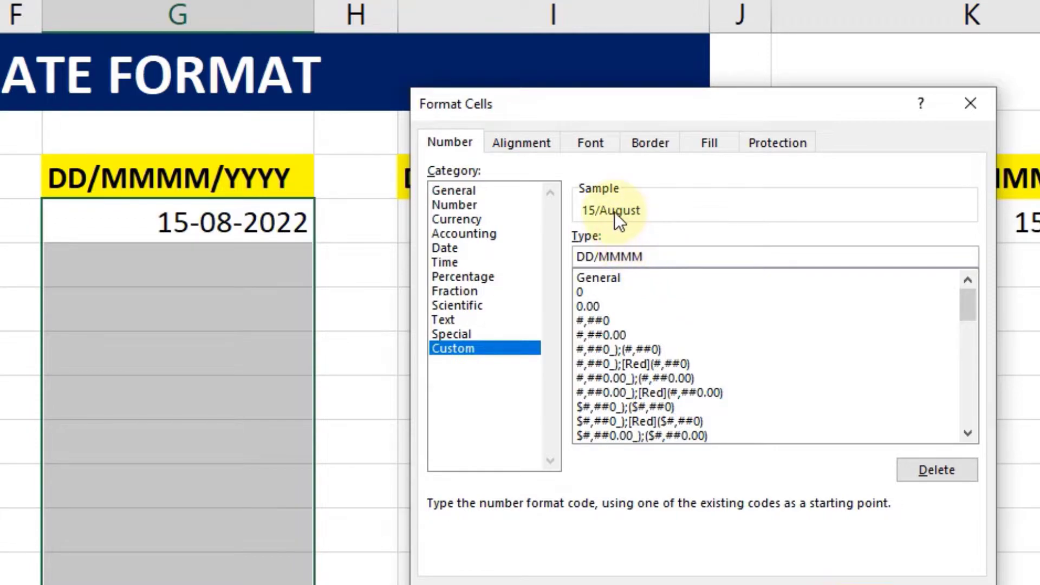
{"action": "type", "text": "/"}
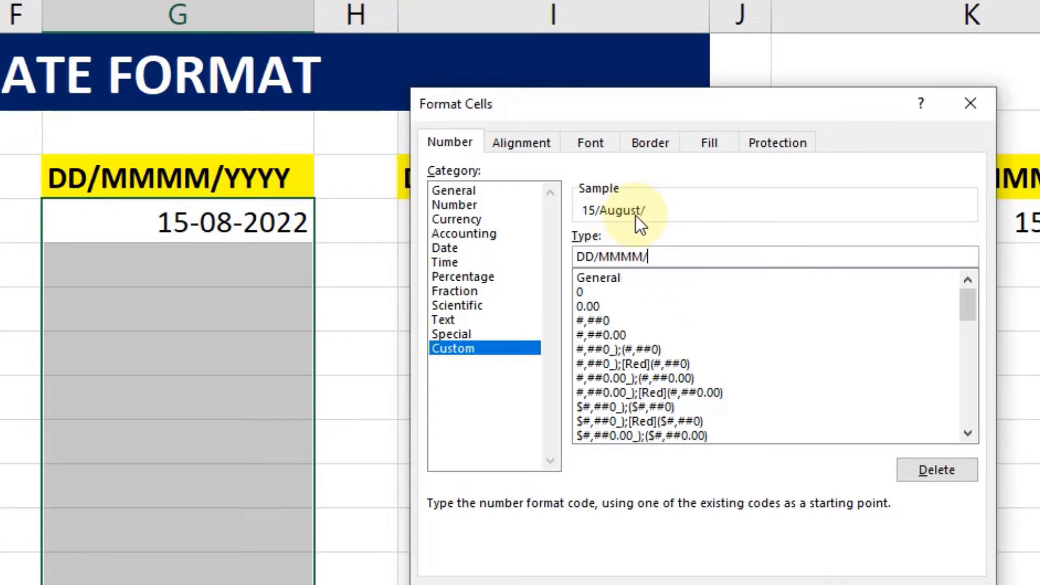
{"action": "type", "text": "YYYY"}
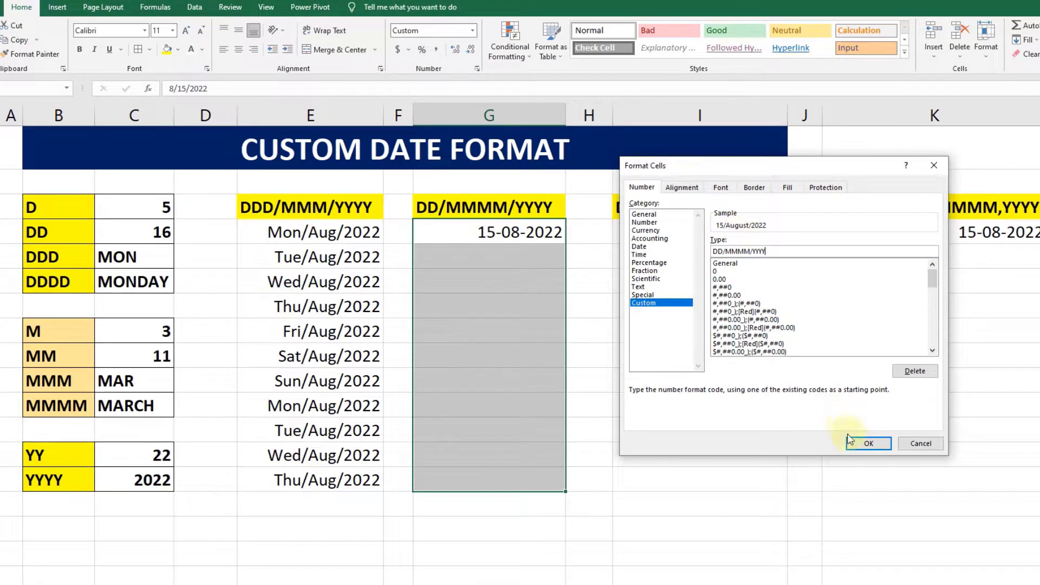
{"action": "left_click", "coordinate": [849, 439]}
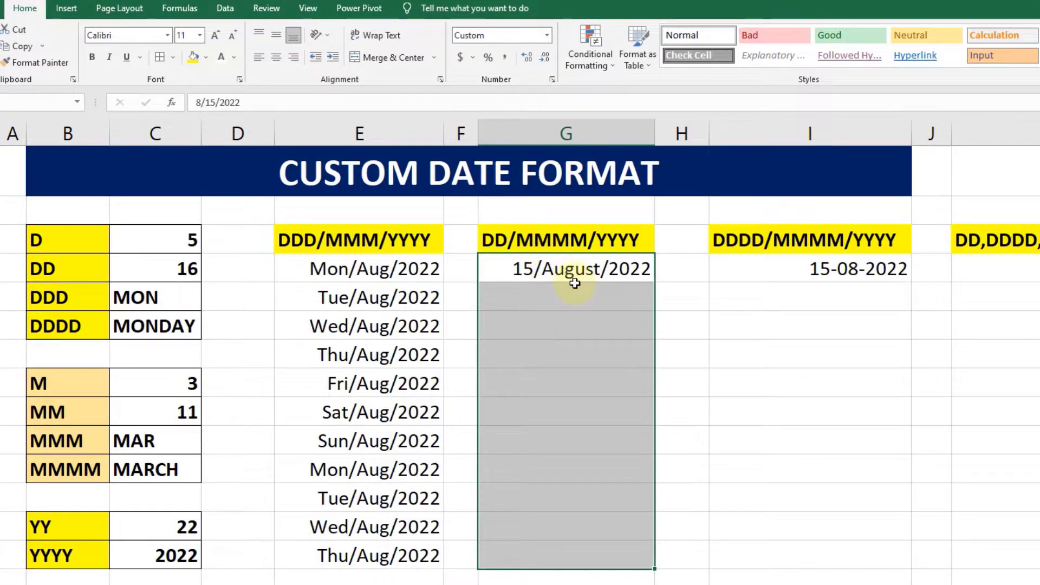
Step: Fill the DD/MMMM/YYYY column down from 15/August/2022 to 25/August/2022
{"action": "left_click", "coordinate": [150, 465]}
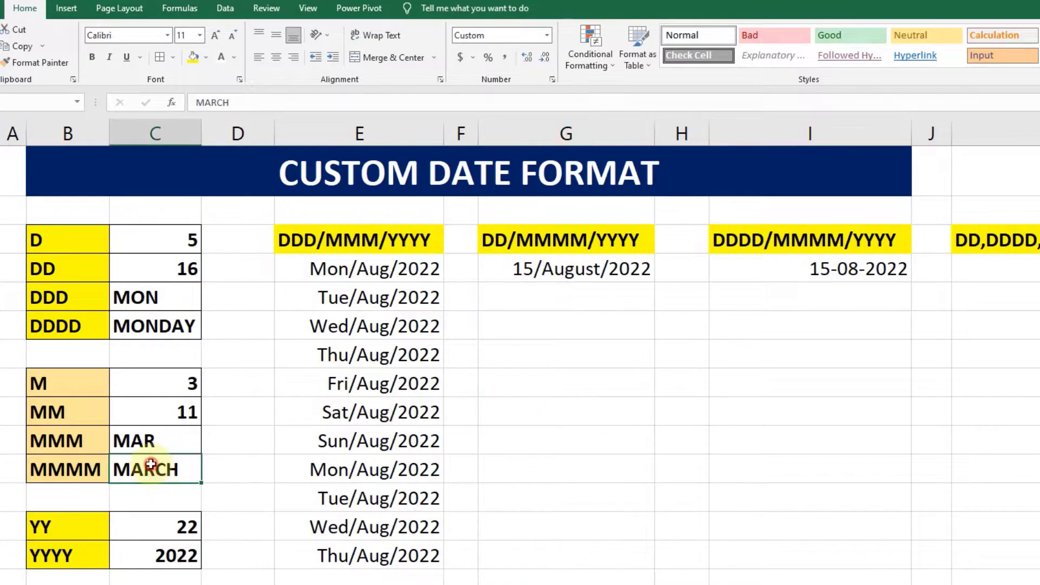
{"action": "left_click", "coordinate": [587, 244]}
{"action": "left_click", "coordinate": [622, 267]}
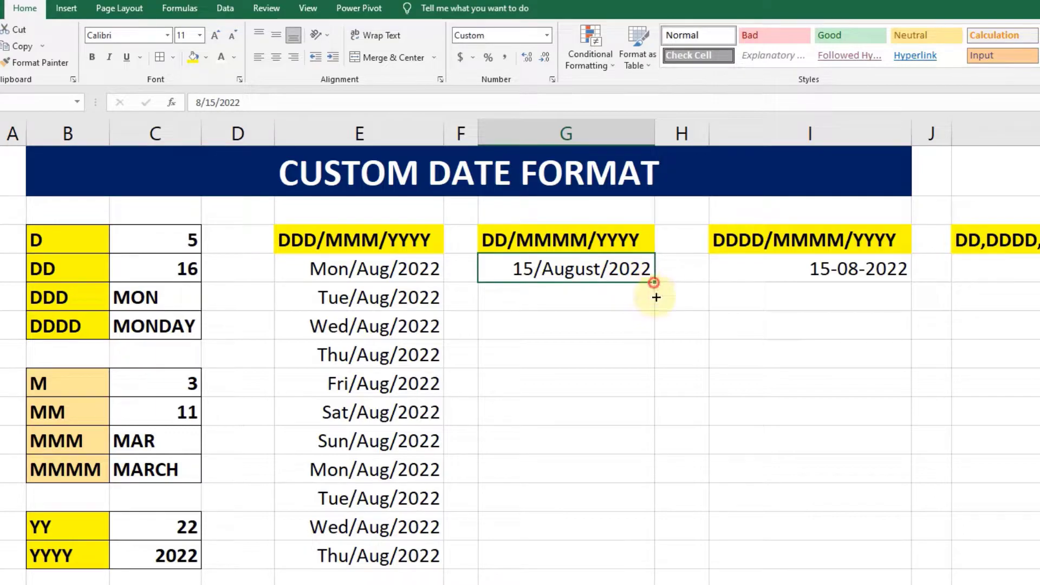
{"action": "left_click_drag", "start_coordinate": [654, 281], "coordinate": [644, 556]}
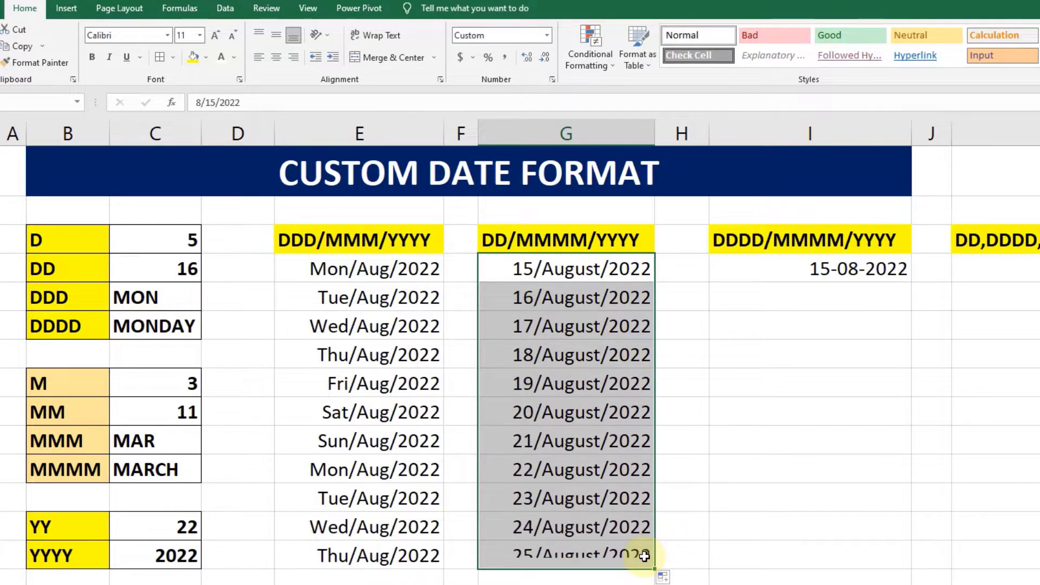
{"action": "left_click", "coordinate": [766, 249]}
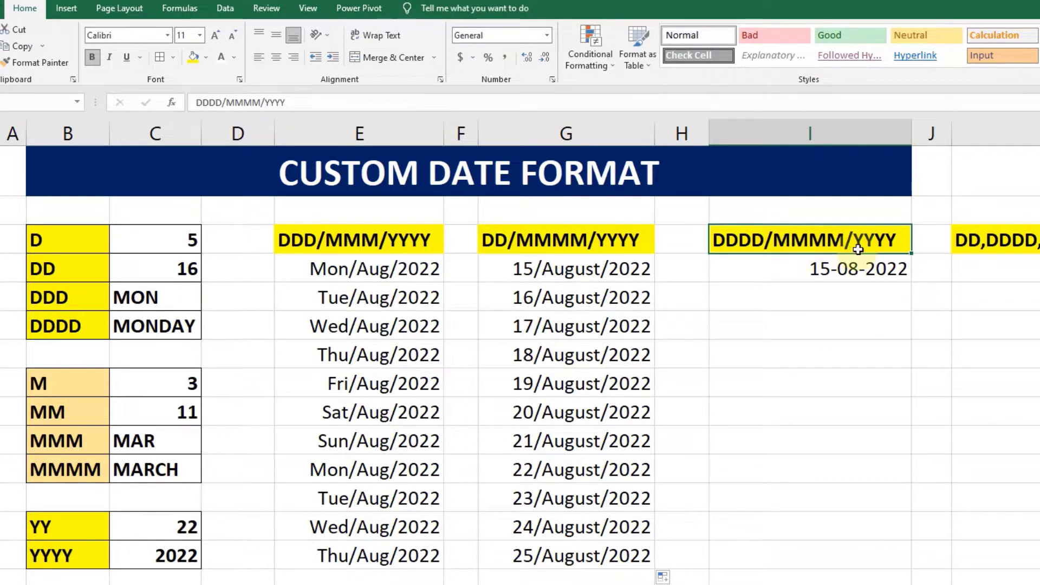
Step: Enter the custom code DDDD/MMMM/YYYY for the dates under the heading, previewing Monday/August/2022
{"action": "left_click_drag", "start_coordinate": [857, 268], "coordinate": [851, 548]}
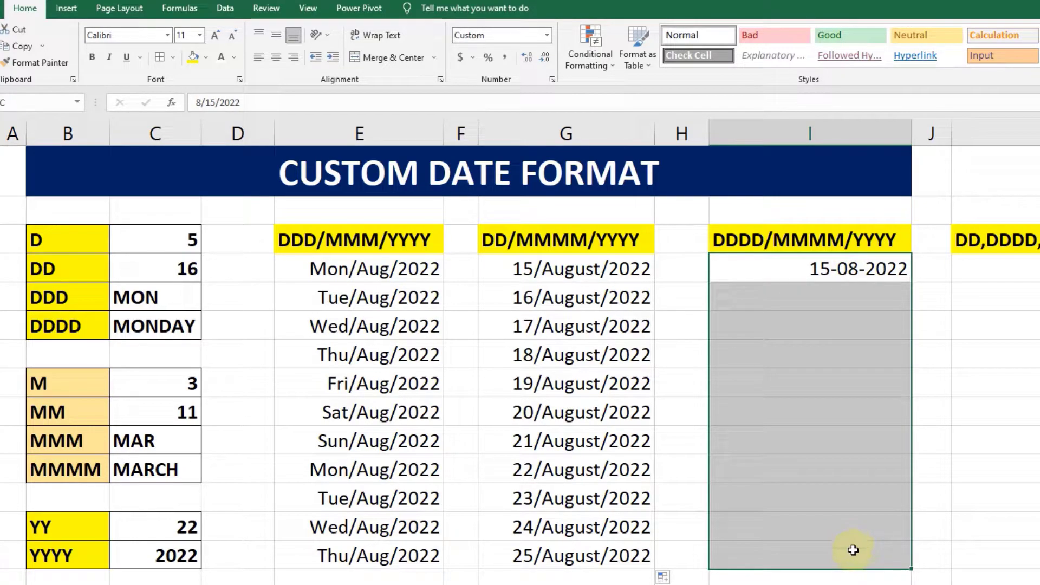
{"action": "left_click", "coordinate": [553, 80]}
{"action": "mouse_move", "coordinate": [785, 188]}
{"action": "left_mouse_down"}
{"action": "mouse_move", "coordinate": [972, 197]}
{"action": "mouse_move", "coordinate": [371, 214]}
{"action": "left_mouse_up"}
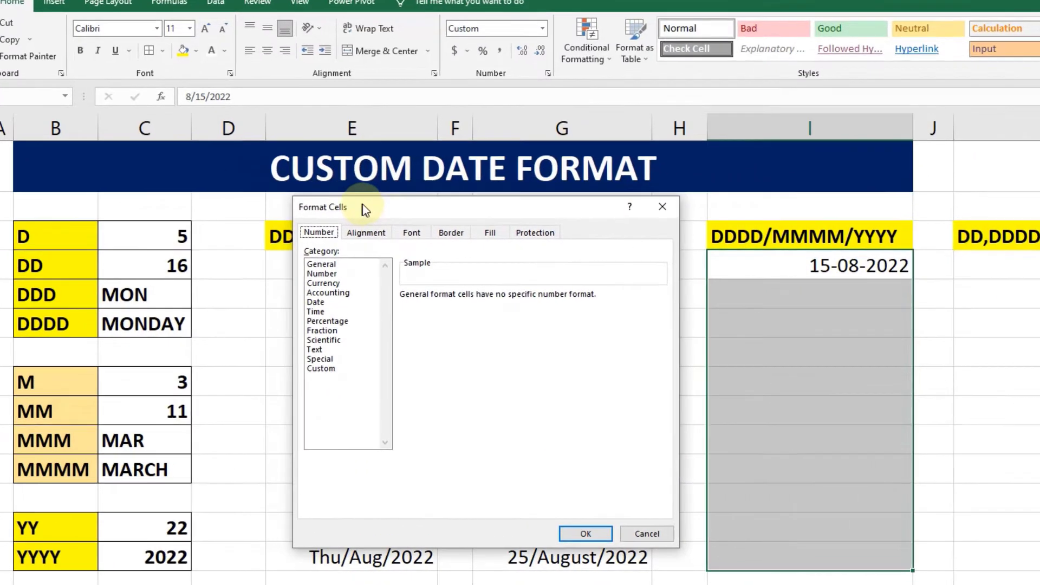
{"action": "left_click", "coordinate": [327, 369]}
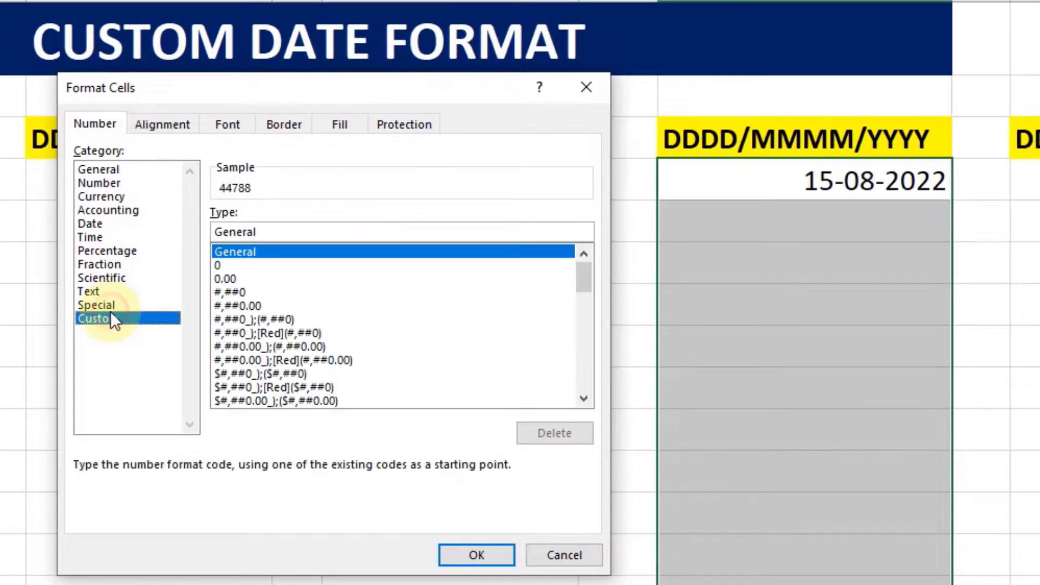
{"action": "left_click", "coordinate": [267, 233]}
{"action": "key", "text": "BackSpace"}
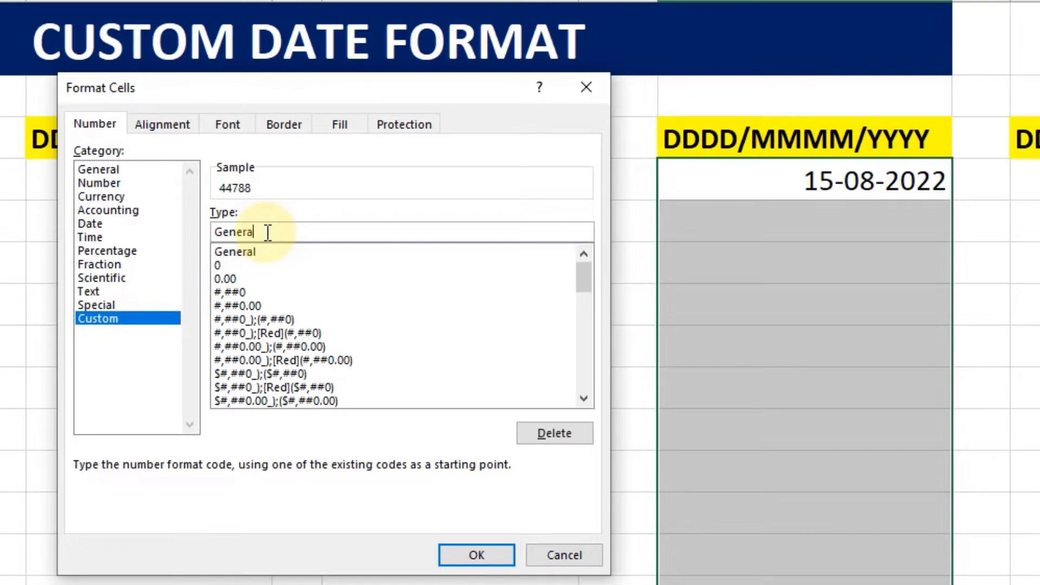
{"action": "key", "text": "BackSpace"}
{"action": "key", "text": "BackSpace"}
{"action": "key", "text": "BackSpace"}
{"action": "type", "text": "DDDD"}
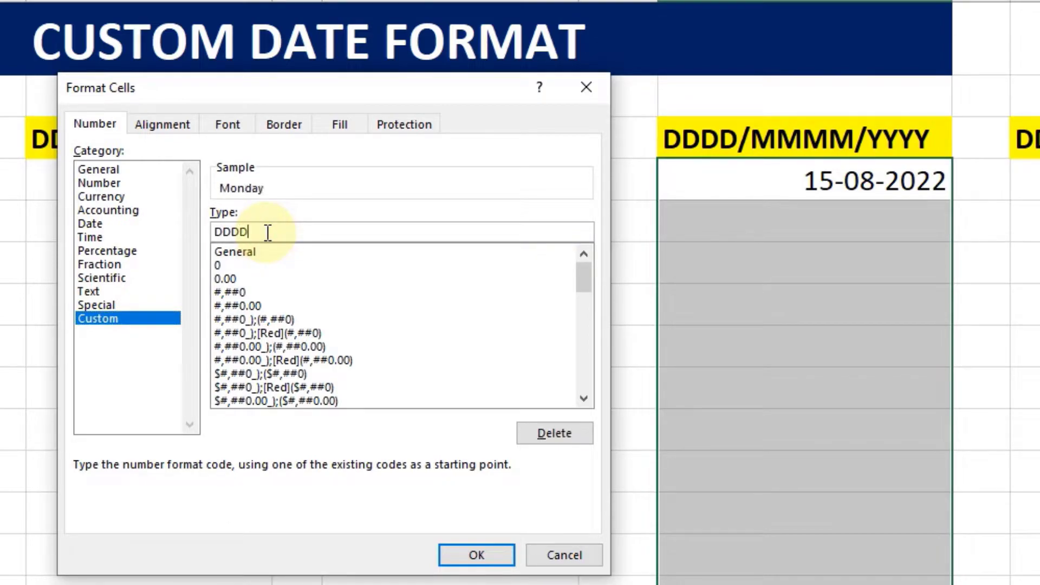
{"action": "type", "text": "/MMM"}
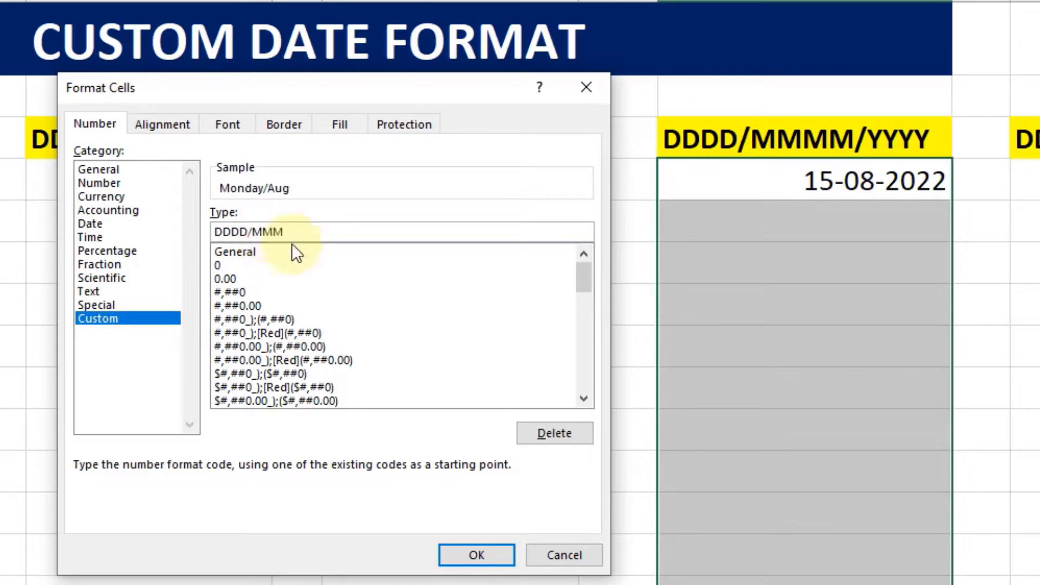
{"action": "type", "text": "M"}
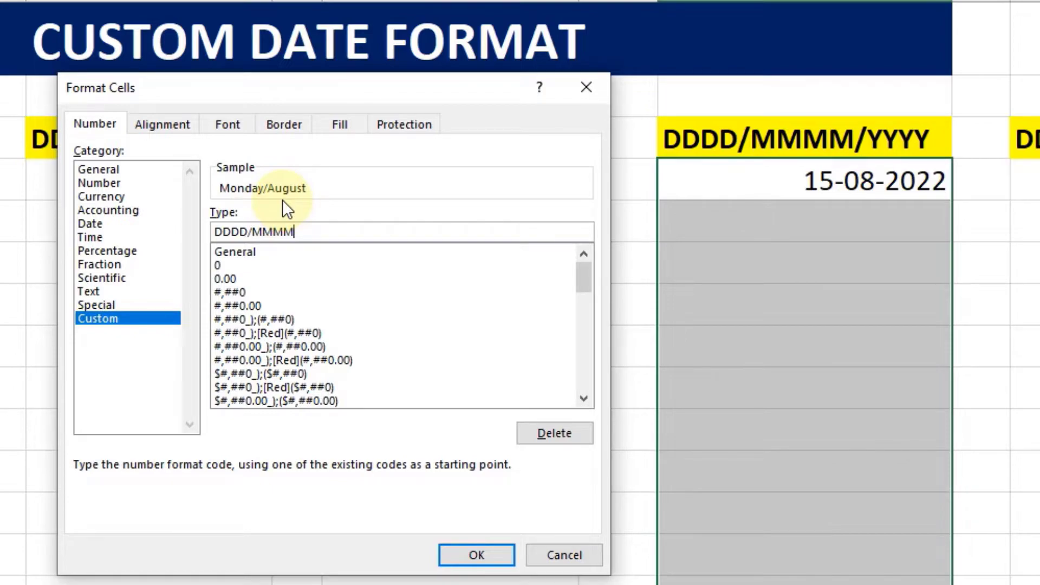
{"action": "type", "text": "/Y"}
{"action": "type", "text": "YYY"}
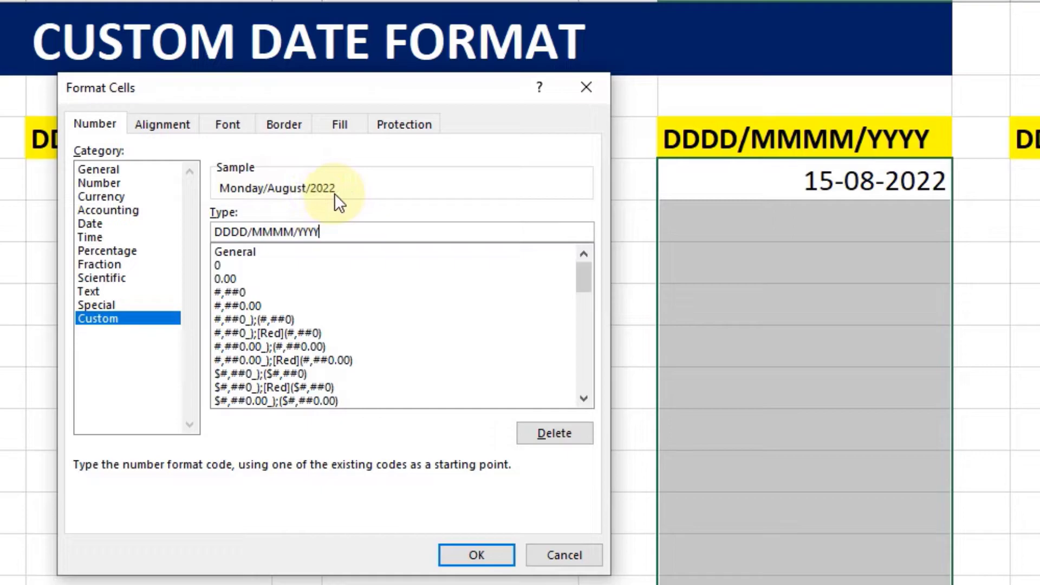
Step: Apply the format, fill I4 down to I14, and widen column I so full weekday dates show
{"action": "left_click", "coordinate": [488, 550]}
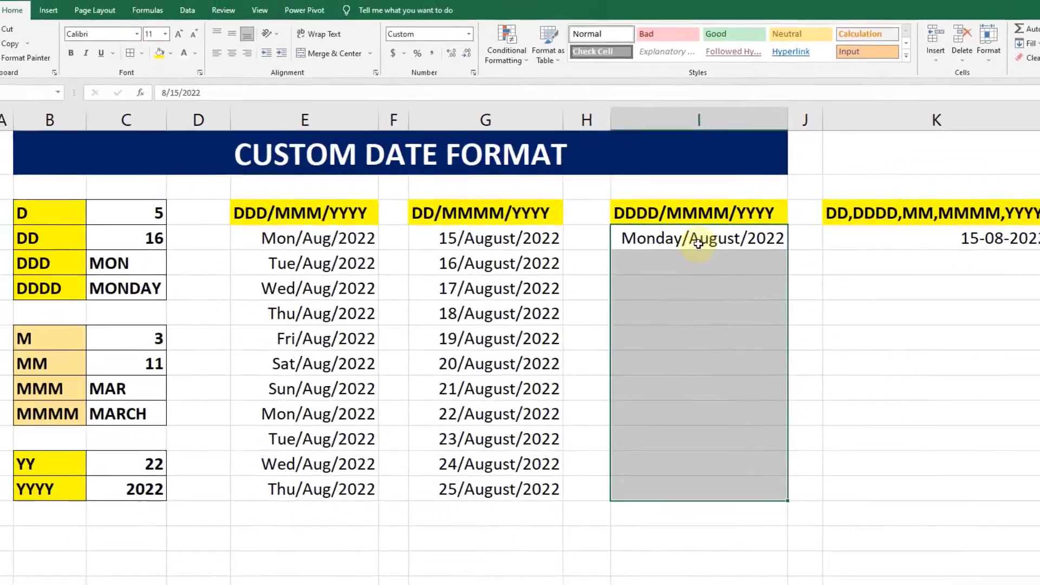
{"action": "left_click", "coordinate": [698, 244]}
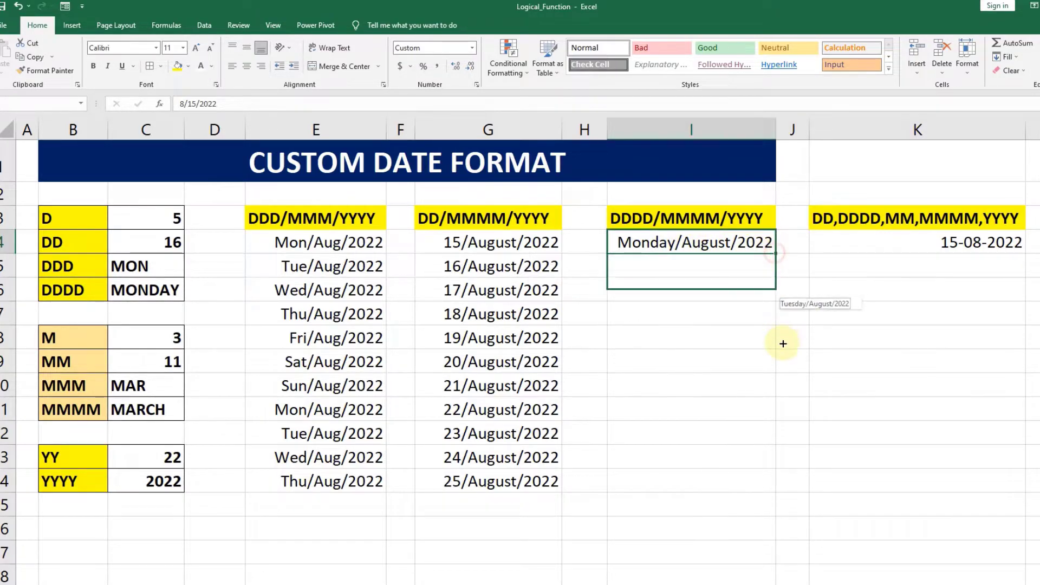
{"action": "left_click_drag", "start_coordinate": [775, 253], "coordinate": [785, 483]}
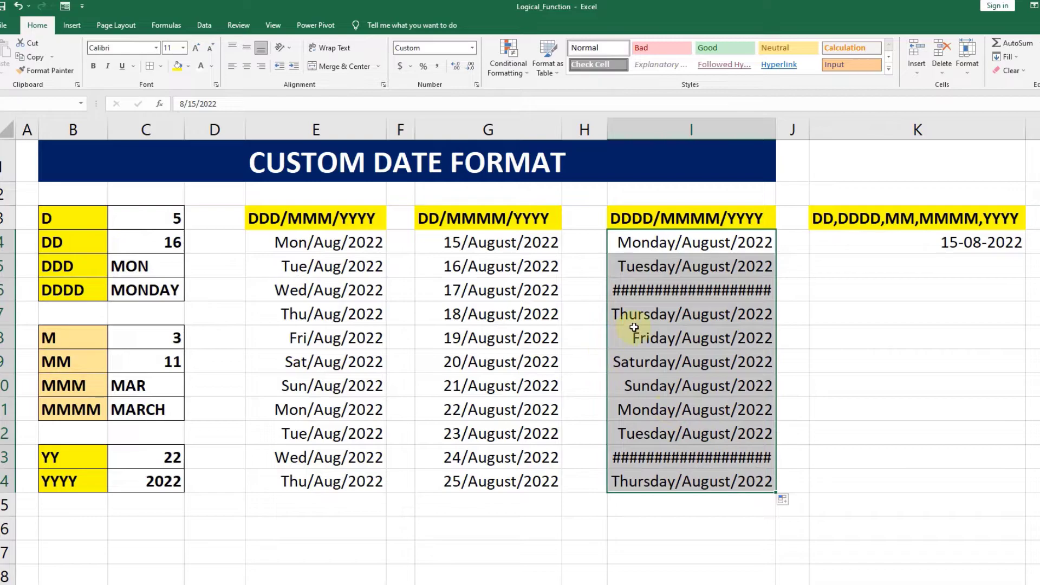
{"action": "left_click", "coordinate": [700, 290]}
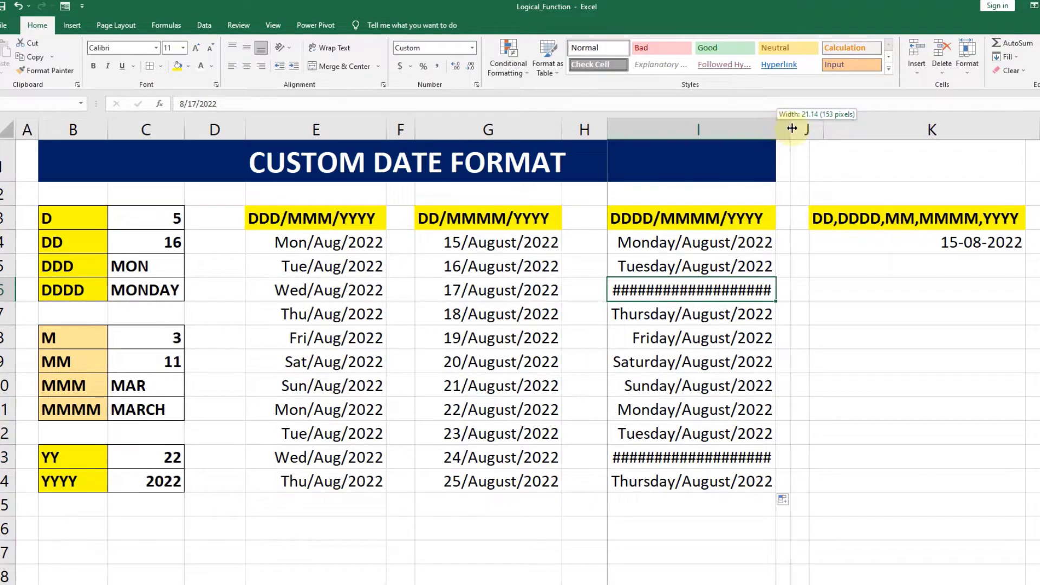
{"action": "left_click_drag", "start_coordinate": [777, 128], "coordinate": [795, 129]}
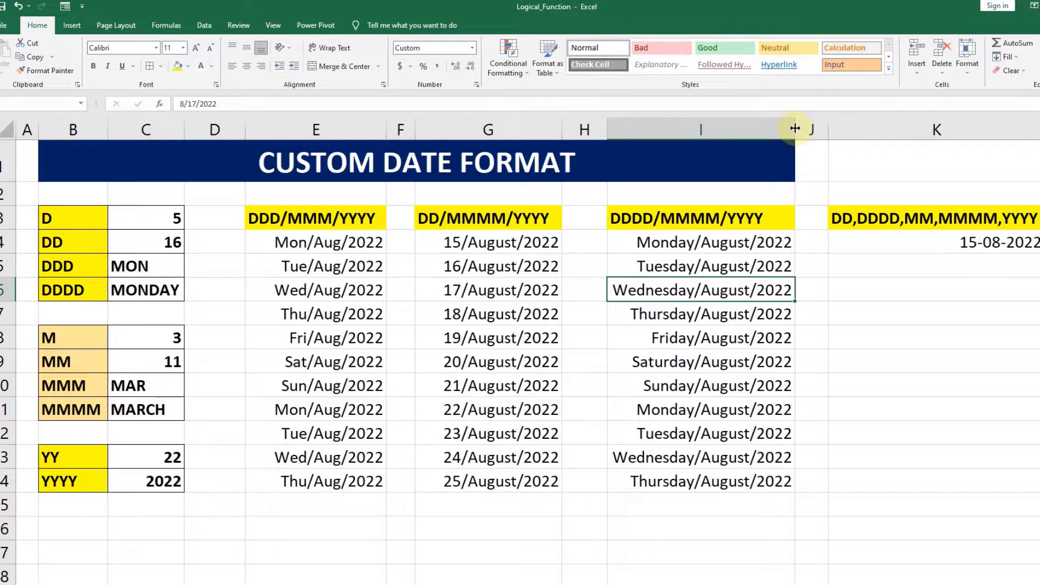
{"action": "left_click", "coordinate": [673, 262]}
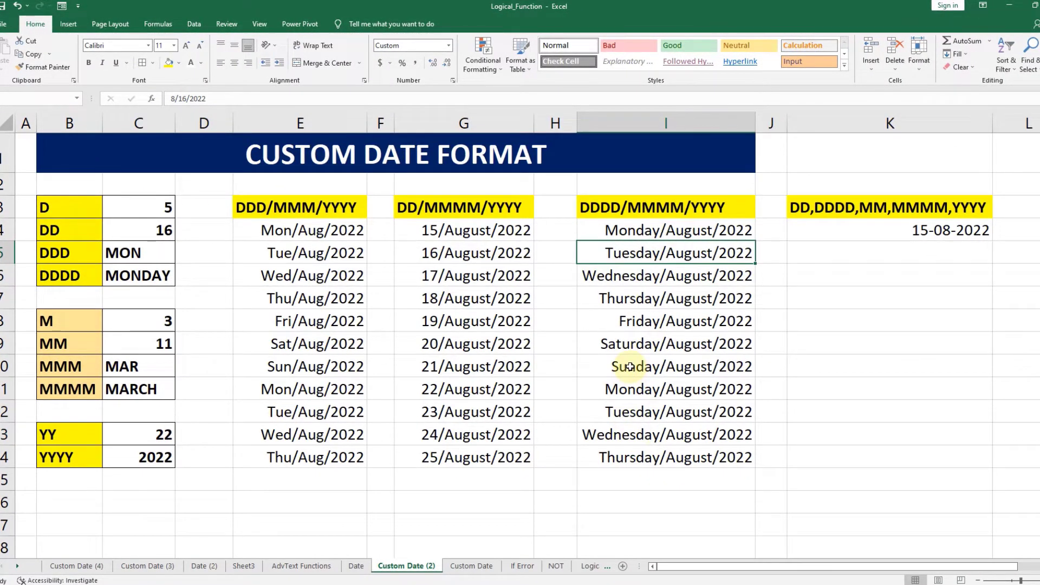
Step: Enter the custom format code DD,DDDD,MM,MMMM,YYYY for K4:K14
{"action": "left_click", "coordinate": [844, 208]}
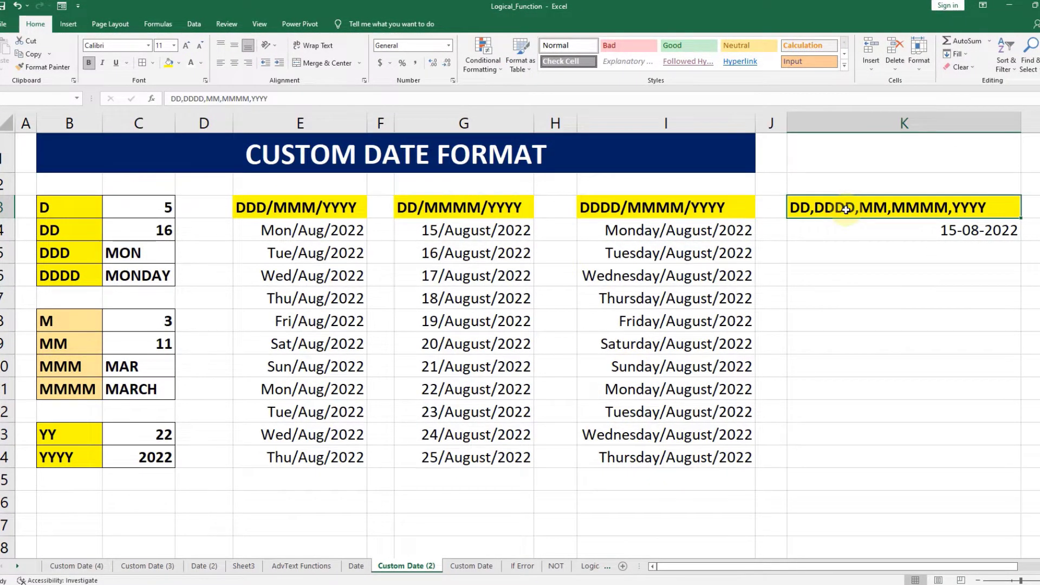
{"action": "double_click", "coordinate": [833, 229]}
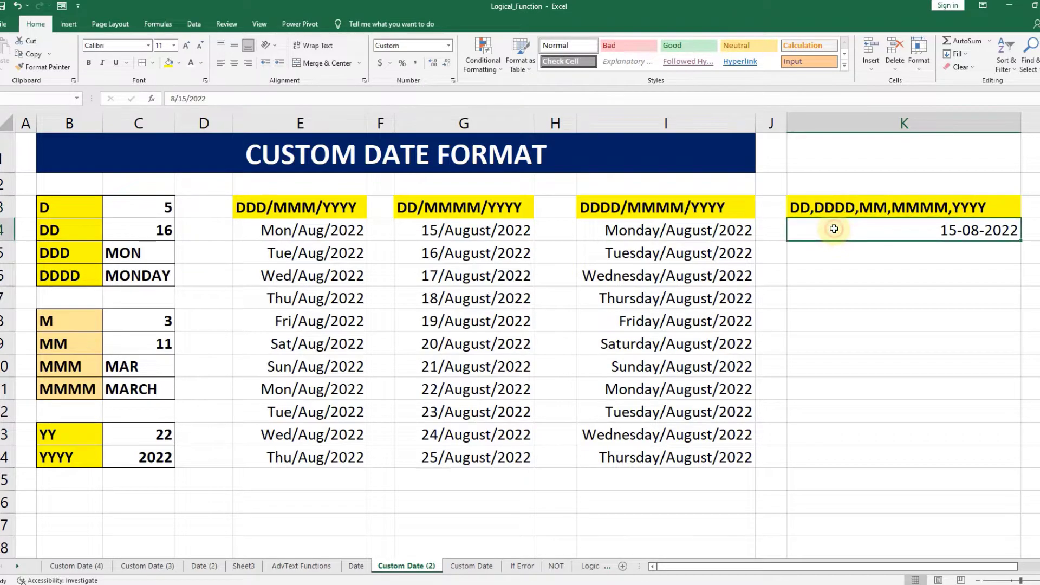
{"action": "left_click_drag", "start_coordinate": [832, 233], "coordinate": [845, 451]}
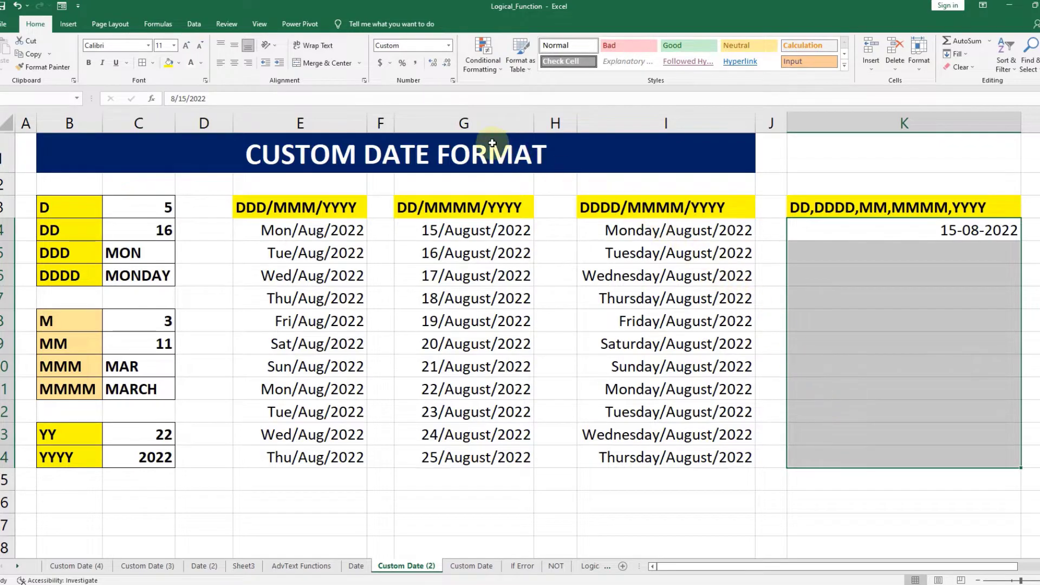
{"action": "left_click", "coordinate": [453, 81]}
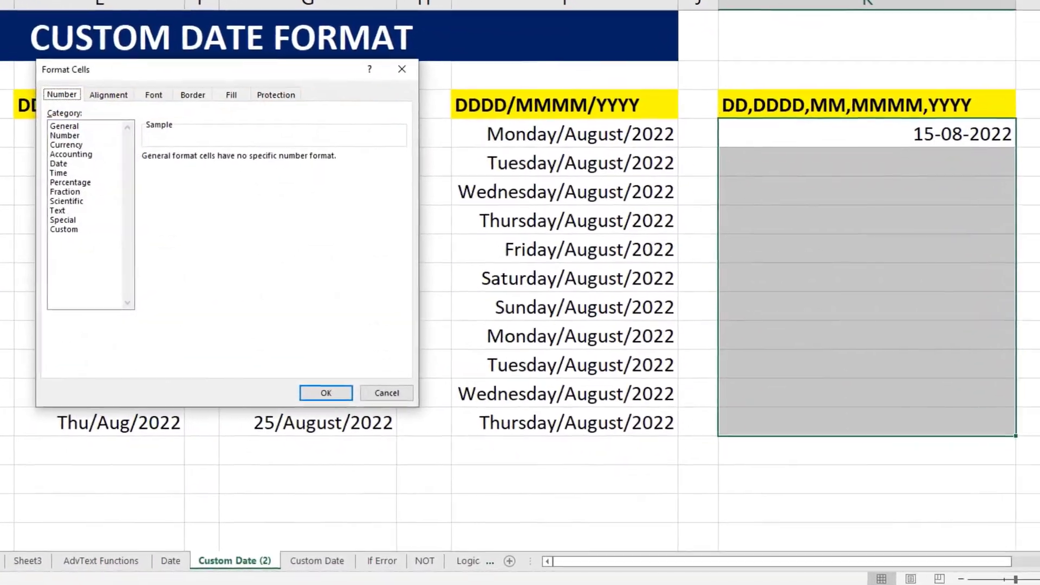
{"action": "left_click_drag", "start_coordinate": [424, 48], "coordinate": [308, 48]}
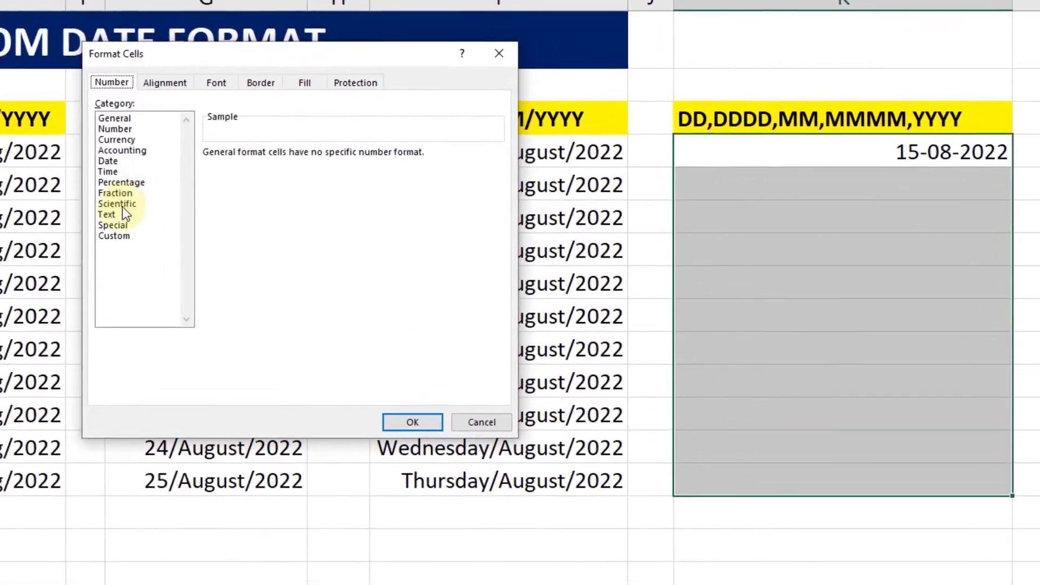
{"action": "left_click", "coordinate": [45, 256]}
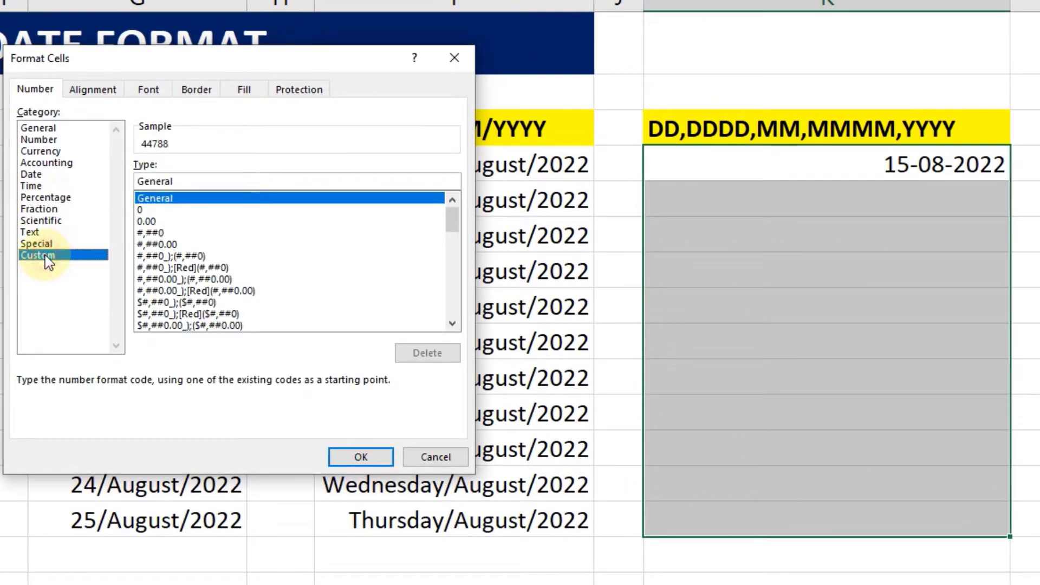
{"action": "left_click", "coordinate": [195, 180]}
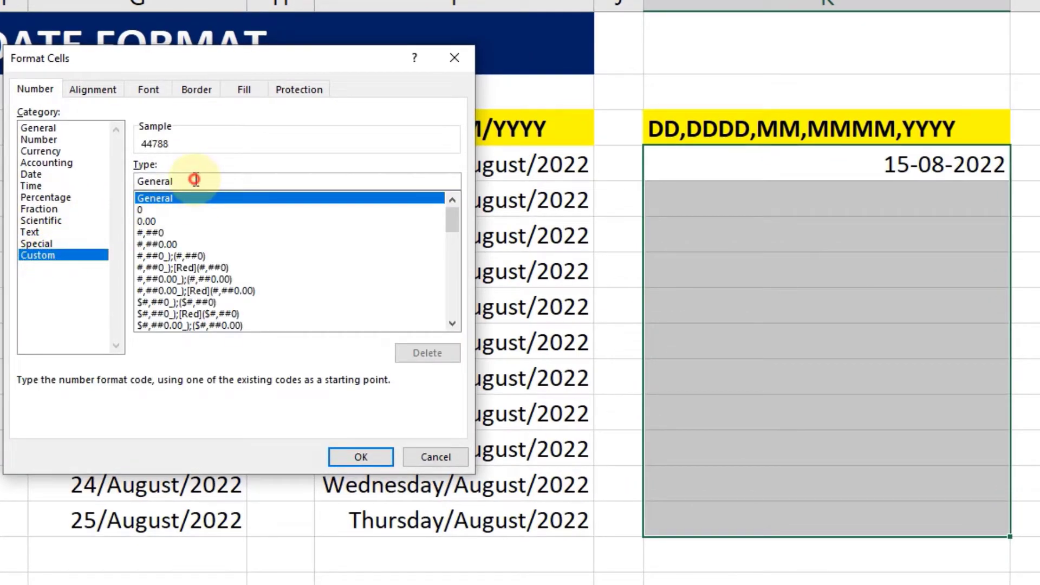
{"action": "key", "text": "BackSpace"}
{"action": "key", "text": "BackSpace"}
{"action": "key", "text": "BackSpace"}
{"action": "key", "text": "BackSpace"}
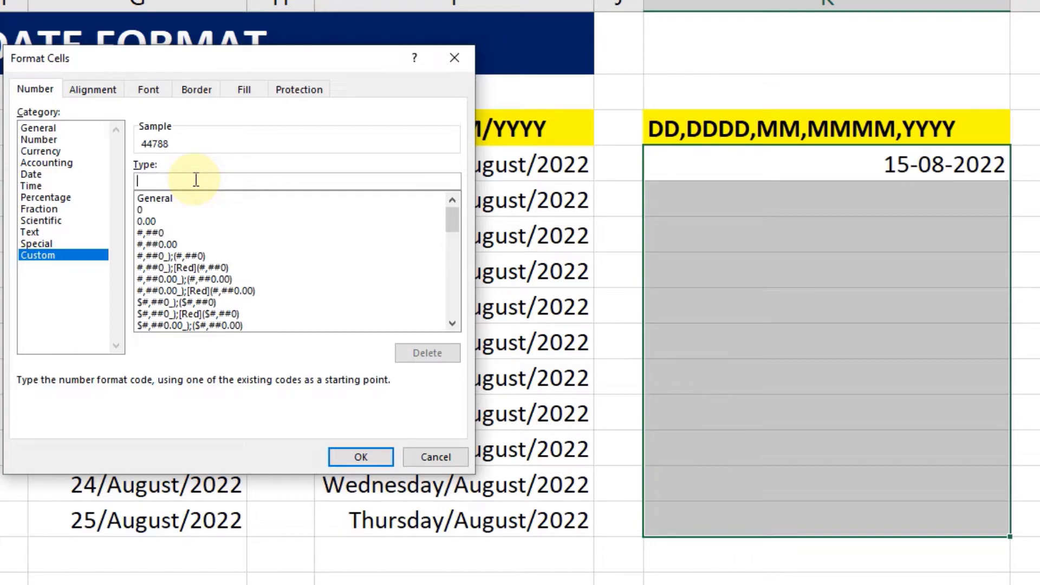
{"action": "type", "text": "DD,DDDD"}
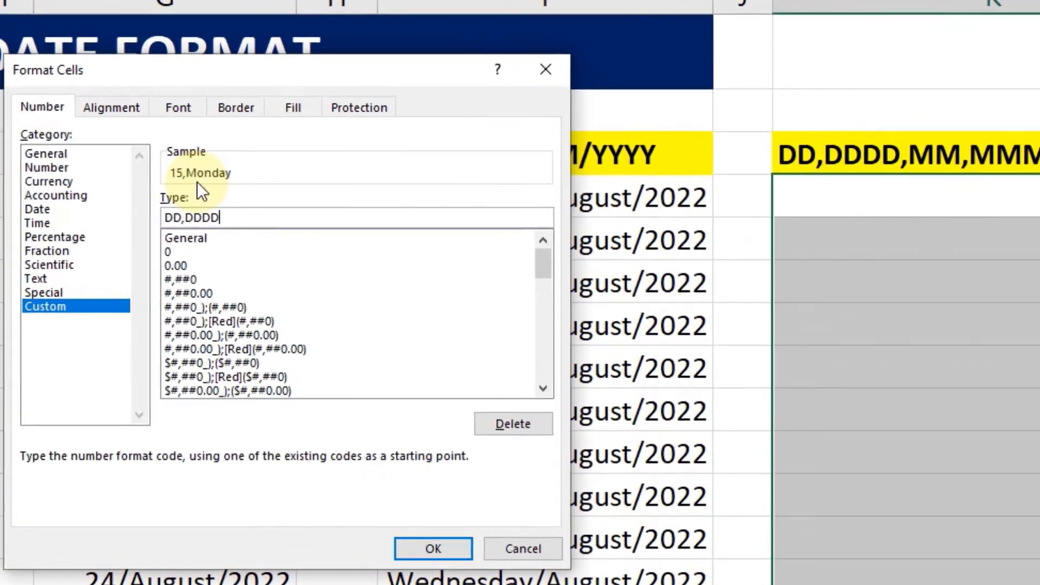
{"action": "type", "text": ","}
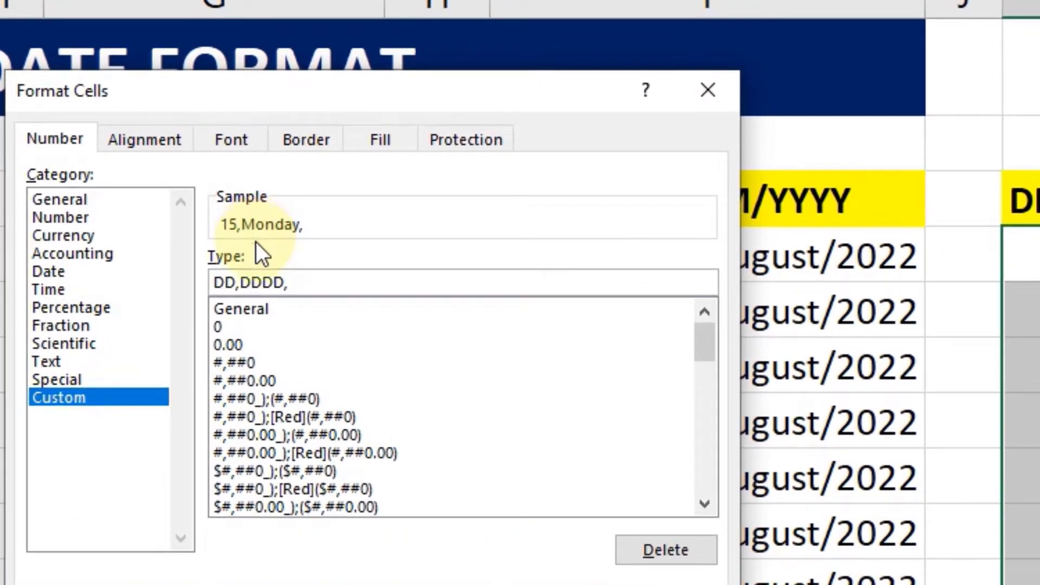
{"action": "type", "text": "MM"}
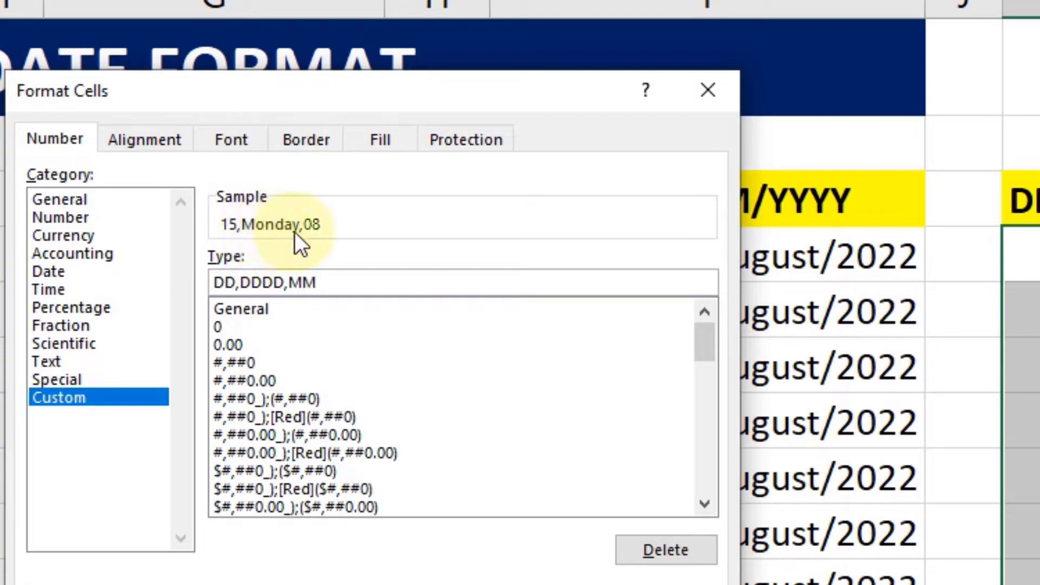
{"action": "type", "text": ","}
{"action": "type", "text": "MMMM"}
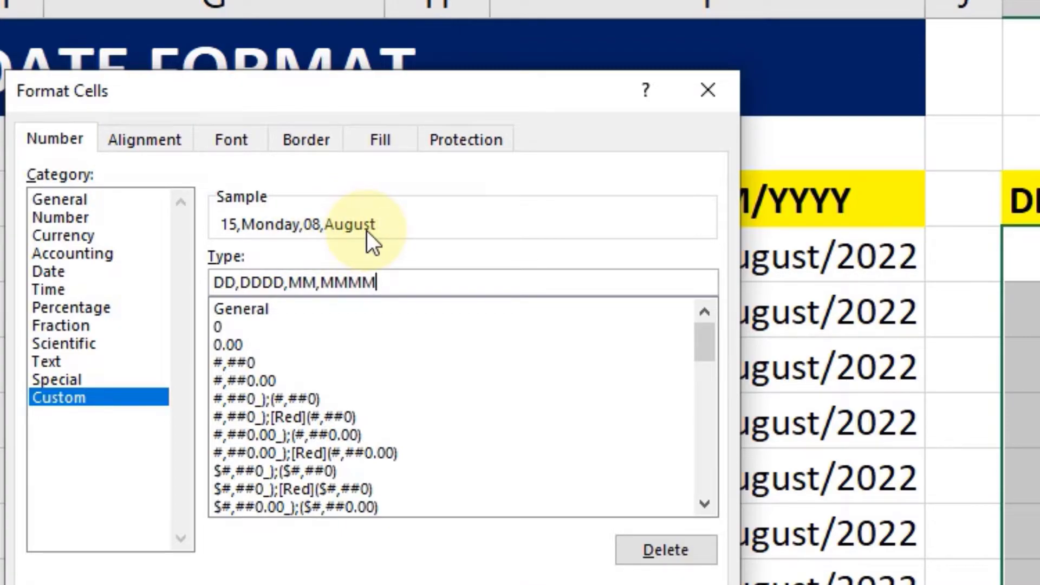
{"action": "type", "text": ",YYYY"}
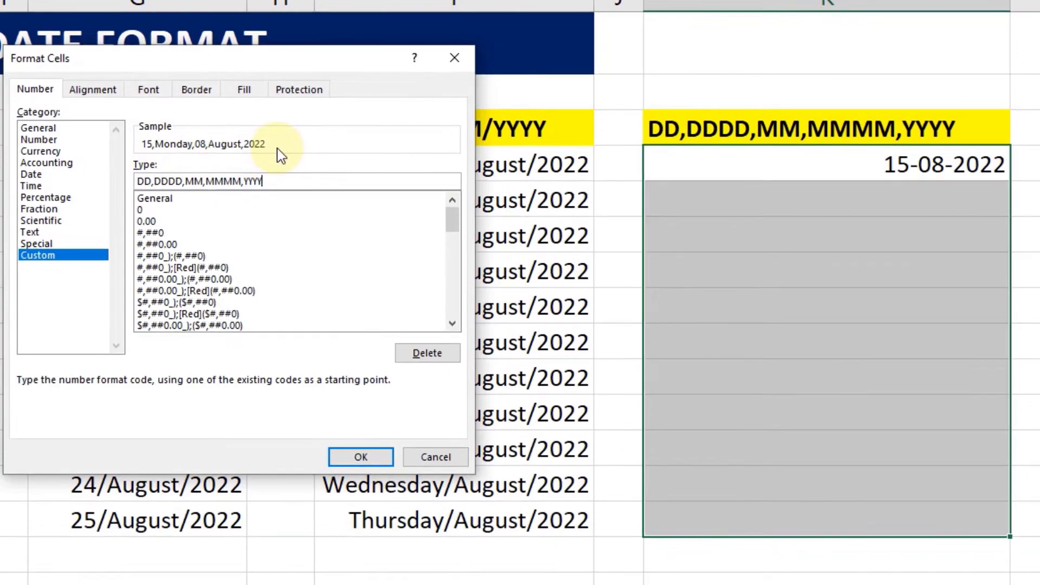
Step: Apply the format and fill K4 down to K14, starting at 15,Monday,08,August,2022
{"action": "left_click", "coordinate": [359, 459]}
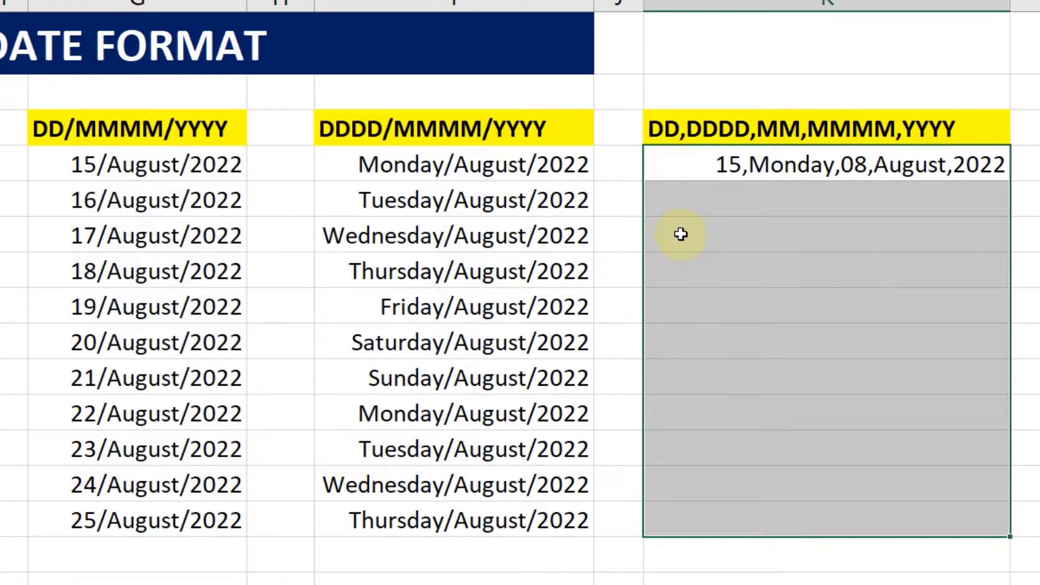
{"action": "left_click", "coordinate": [684, 165]}
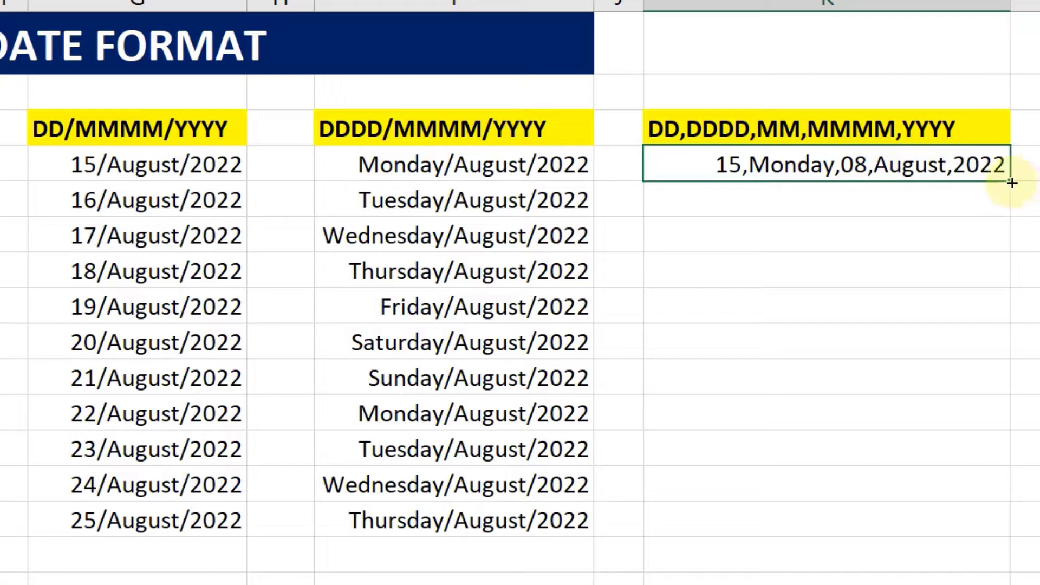
{"action": "mouse_move", "coordinate": [1009, 180]}
{"action": "left_mouse_down"}
{"action": "mouse_move", "coordinate": [1005, 537]}
{"action": "mouse_move", "coordinate": [1002, 528]}
{"action": "left_mouse_up"}
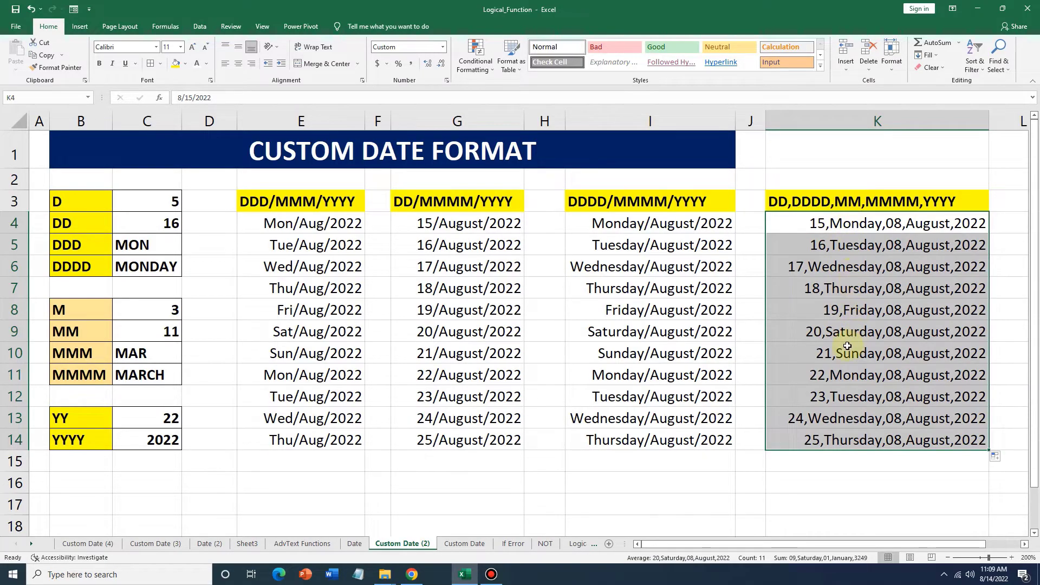
{"action": "left_click", "coordinate": [311, 218]}
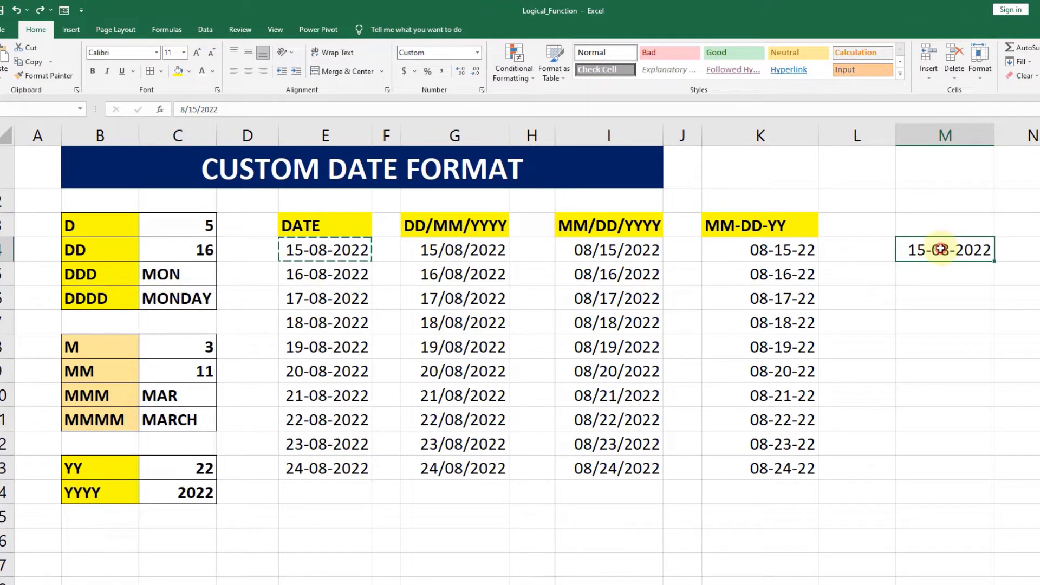
Step: For M4, preview the dd/mm/yyyy, dd-mm-yyyy, dd-mm-yyyy hh:mm and long weekday date codes
{"action": "left_click", "coordinate": [483, 91]}
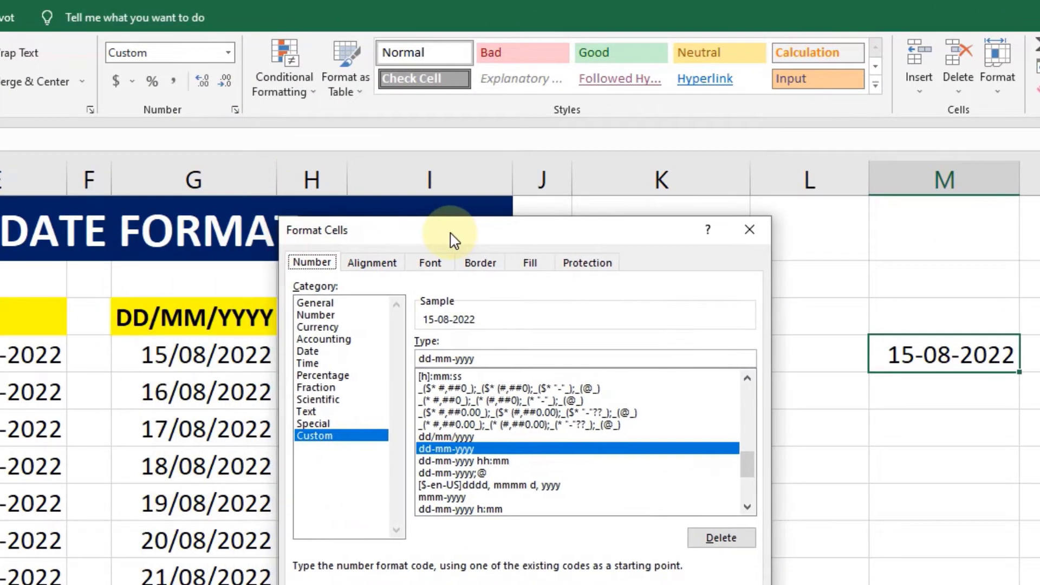
{"action": "left_click_drag", "start_coordinate": [453, 239], "coordinate": [484, 225]}
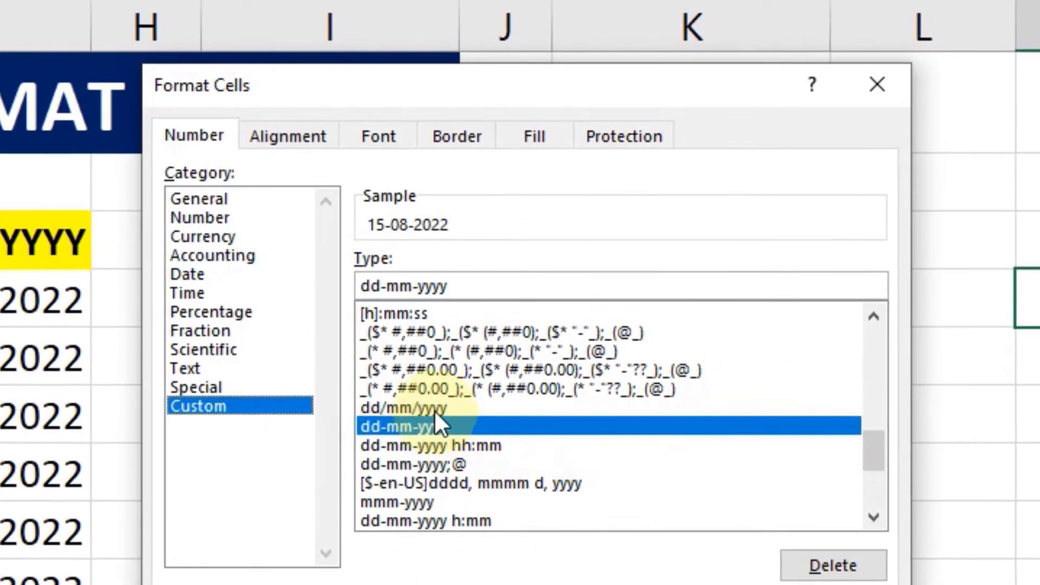
{"action": "left_click", "coordinate": [435, 409]}
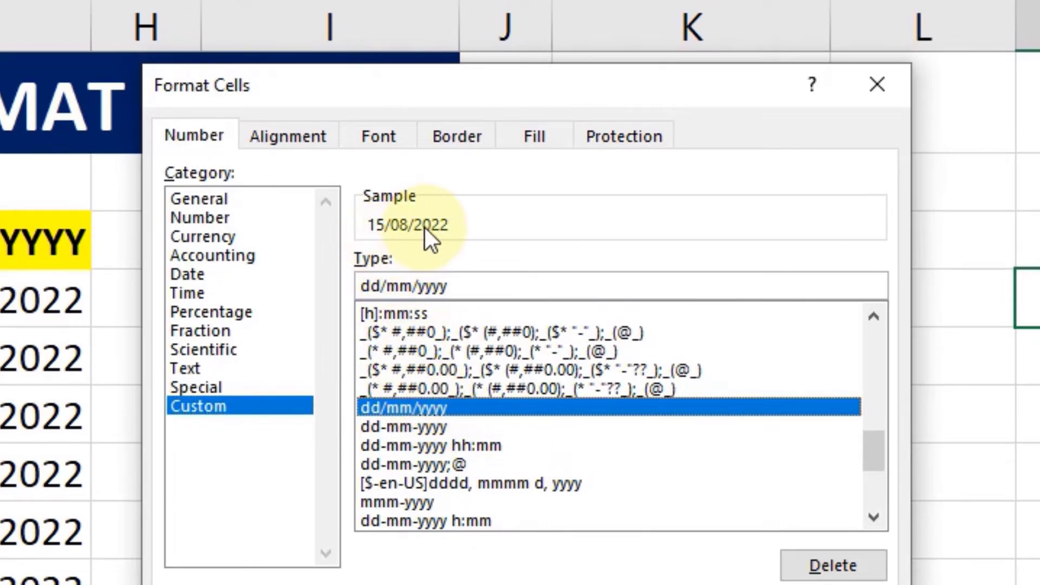
{"action": "left_click", "coordinate": [417, 427]}
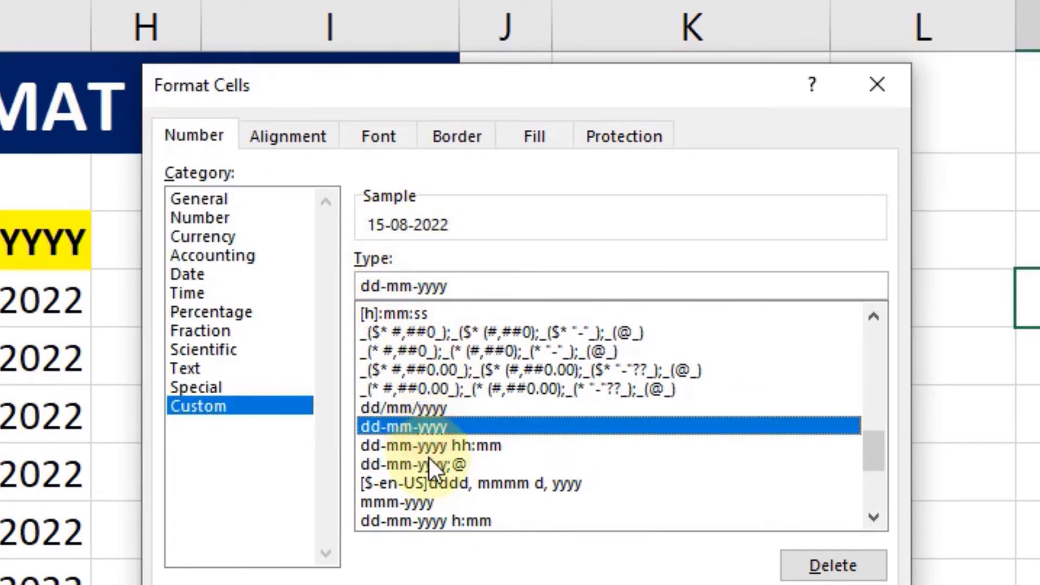
{"action": "left_click", "coordinate": [429, 448]}
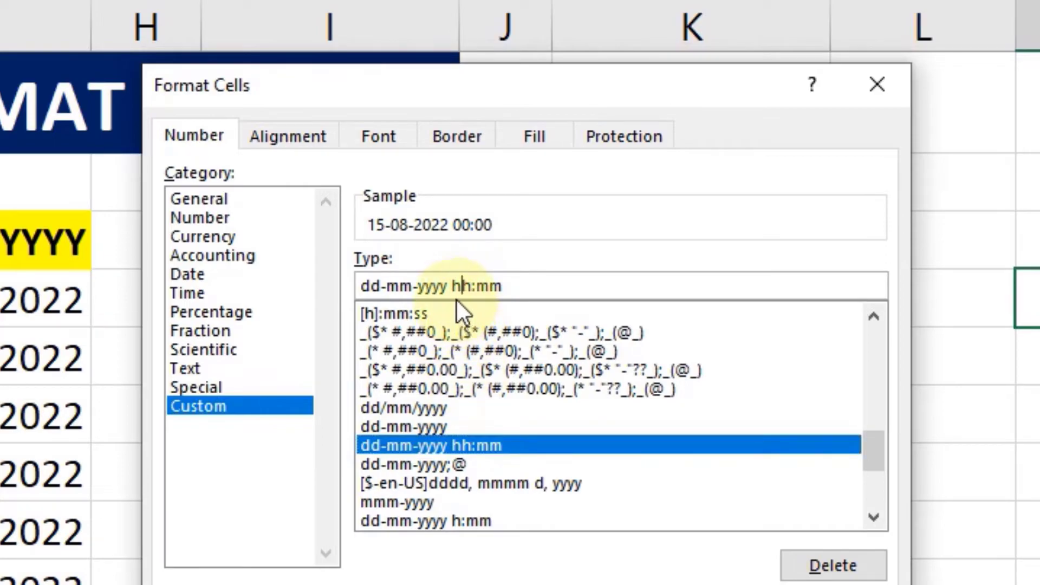
{"action": "left_click", "coordinate": [494, 284]}
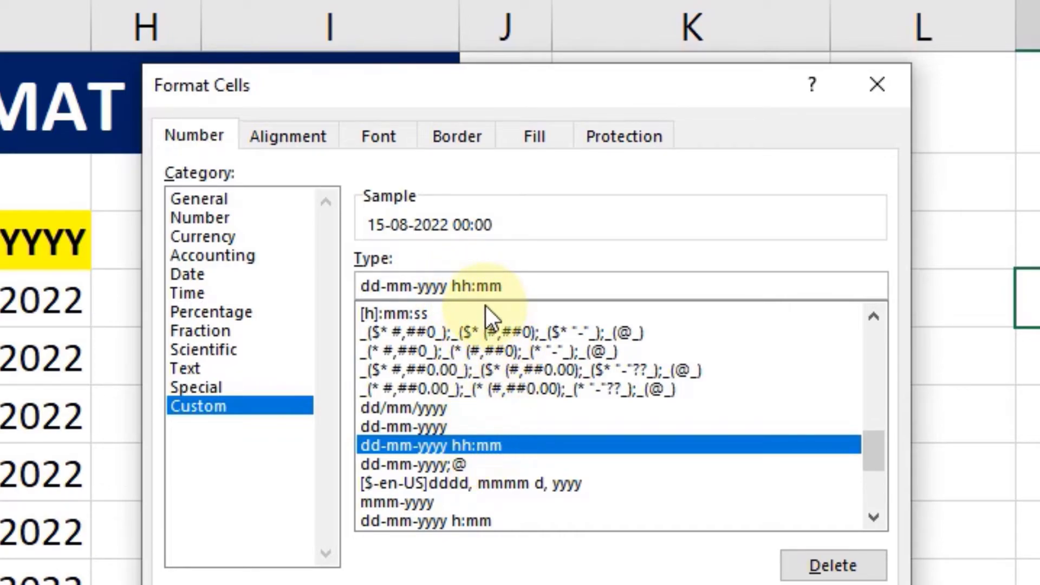
{"action": "left_click", "coordinate": [446, 460]}
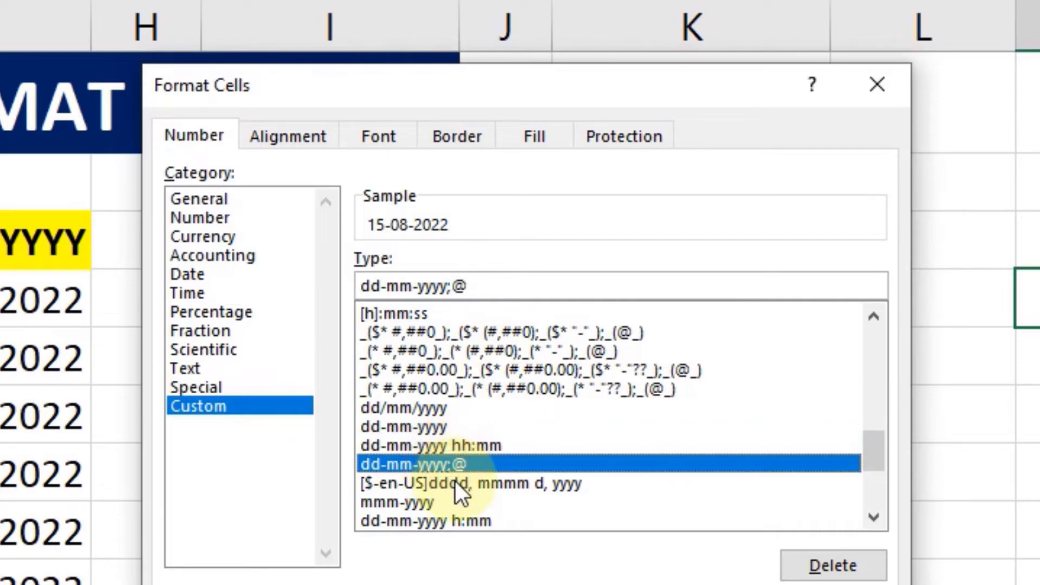
{"action": "left_click", "coordinate": [455, 480]}
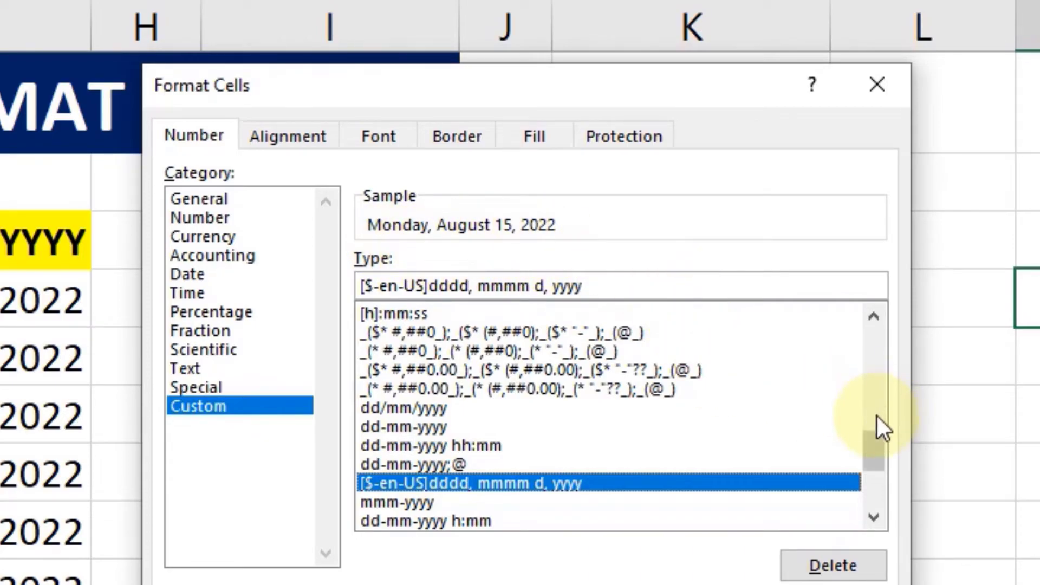
Step: Preview the mmm-yyyy, dd-mm-yyyy h:mm and m/d/yyyy h:mm:ss codes, examining the time parts
{"action": "left_click_drag", "start_coordinate": [874, 436], "coordinate": [870, 463]}
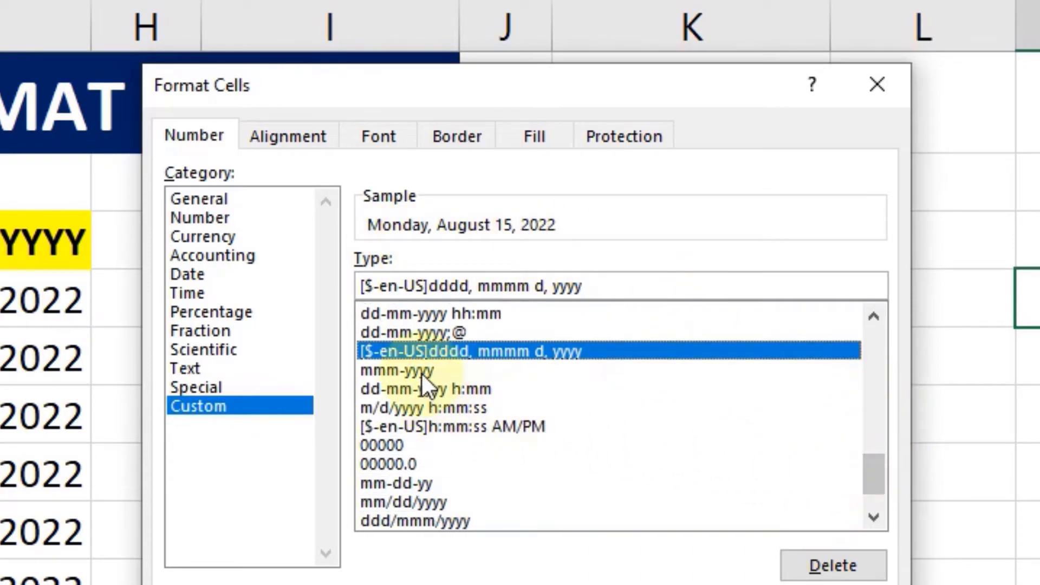
{"action": "left_click", "coordinate": [422, 371]}
{"action": "left_click", "coordinate": [429, 389]}
{"action": "left_click", "coordinate": [437, 409]}
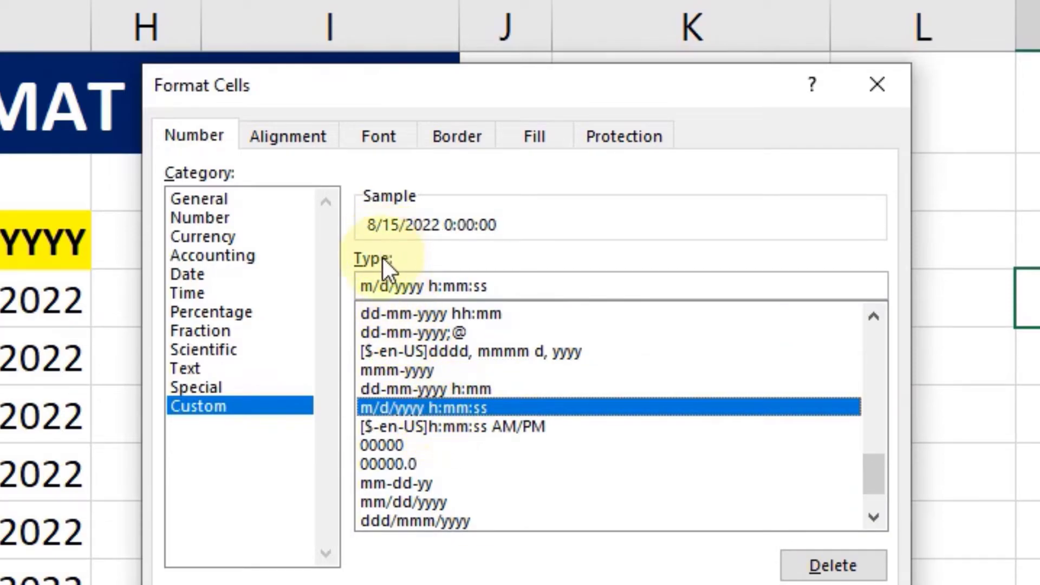
{"action": "left_click", "coordinate": [429, 285]}
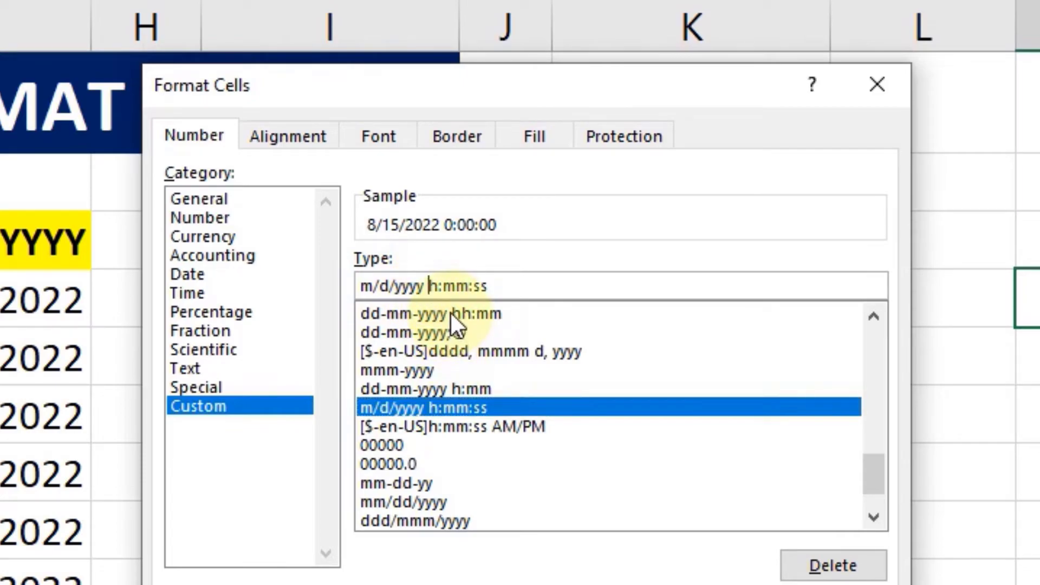
{"action": "left_click", "coordinate": [456, 285]}
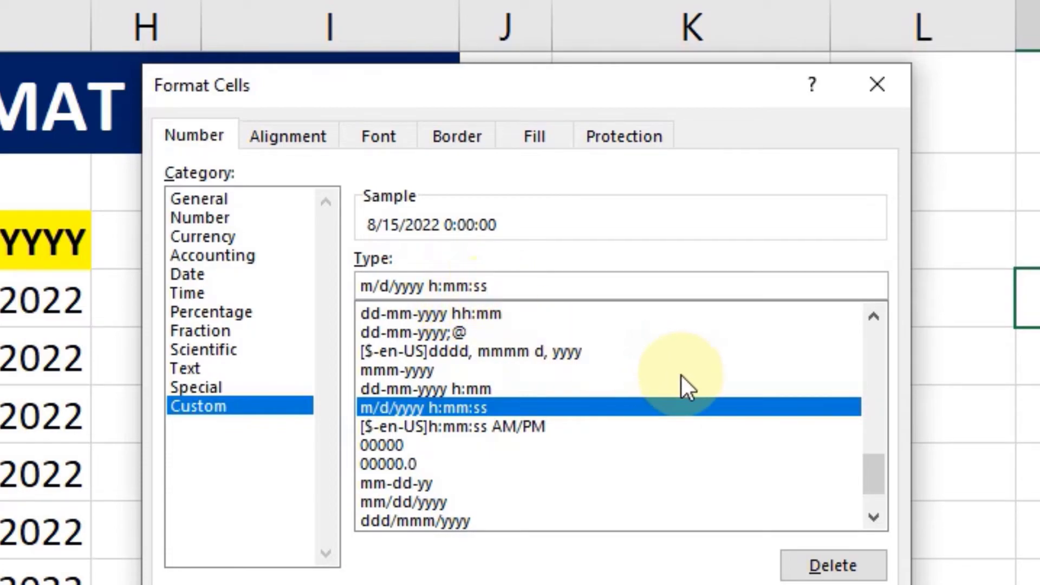
Step: Preview the dd/mmmm/yyyy, dddd/mmmm/yyyy and dd,dddd,mm,mmmm,yyyy codes, ending on mm/dd/yyyy (08/15/2022)
{"action": "left_click_drag", "start_coordinate": [872, 469], "coordinate": [878, 492]}
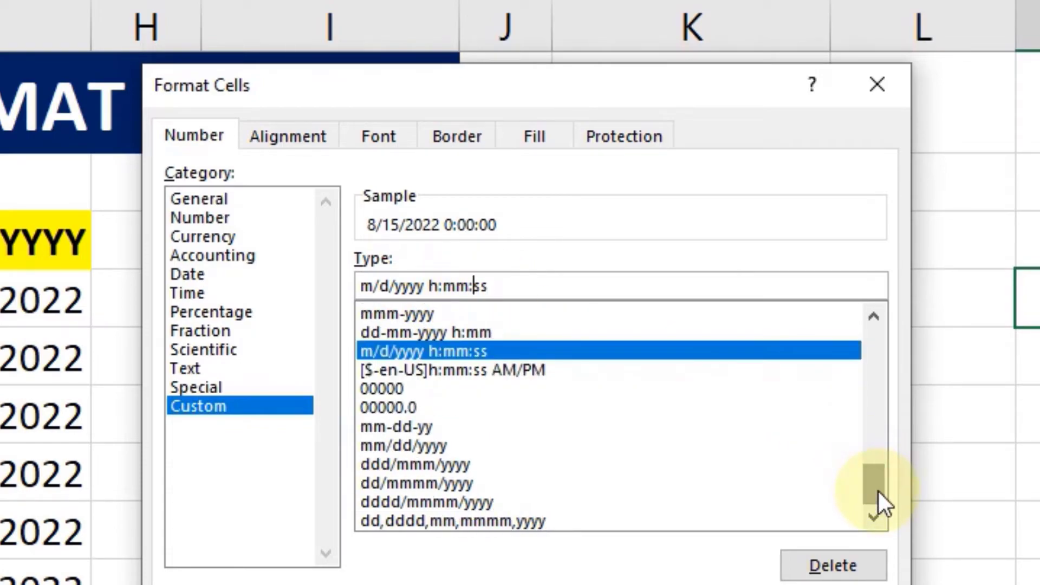
{"action": "left_click", "coordinate": [428, 487]}
{"action": "left_click", "coordinate": [434, 504]}
{"action": "left_click", "coordinate": [439, 521]}
{"action": "left_click", "coordinate": [425, 482]}
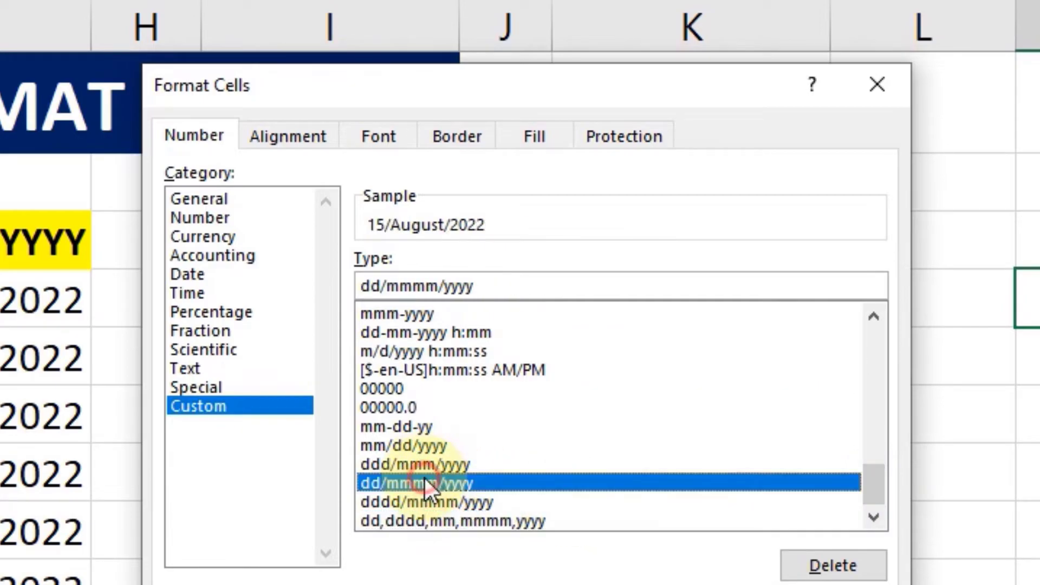
{"action": "left_click", "coordinate": [421, 500]}
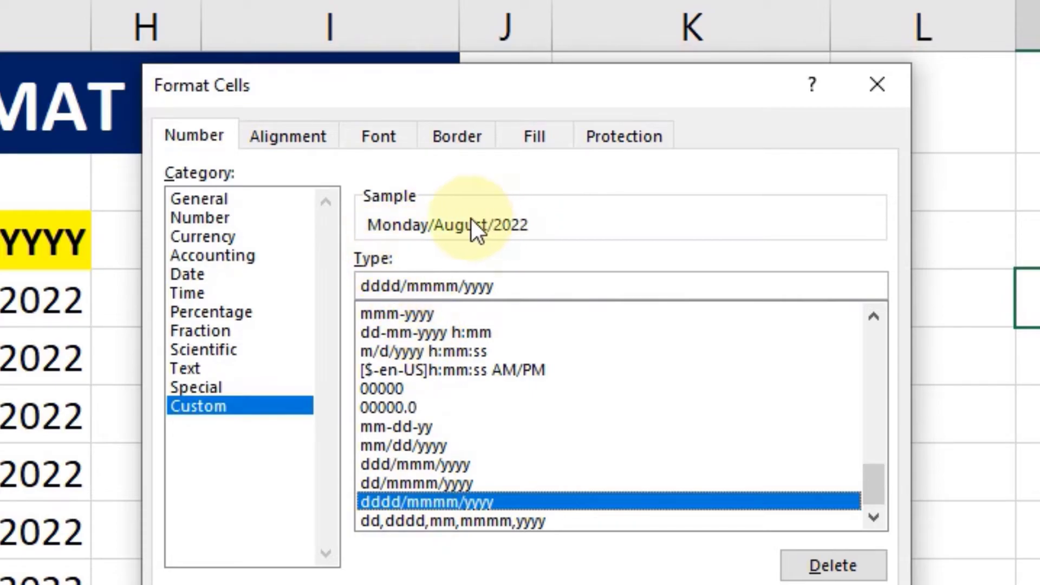
{"action": "left_click", "coordinate": [400, 443]}
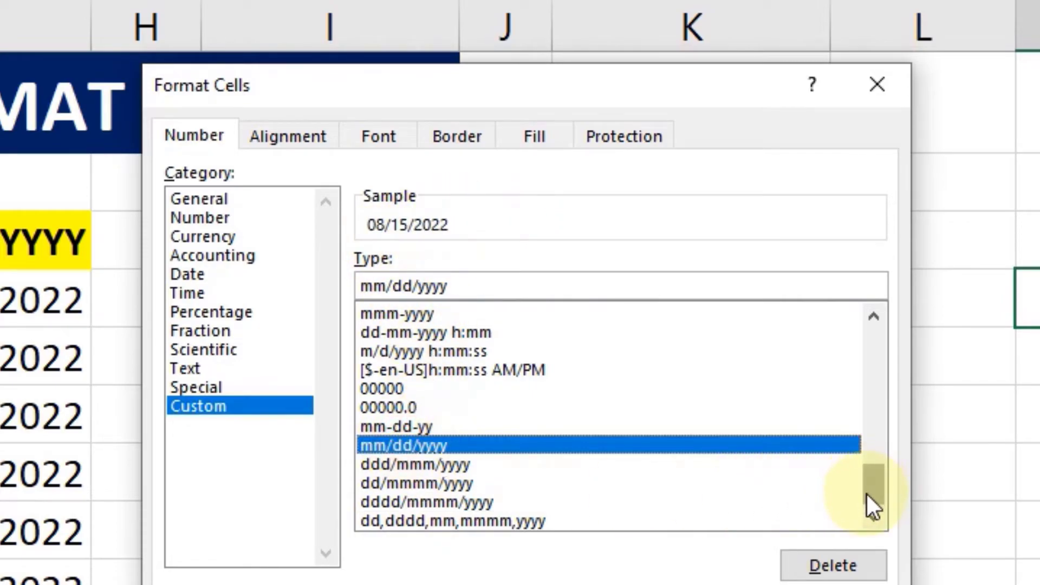
{"action": "left_click_drag", "start_coordinate": [866, 494], "coordinate": [866, 476]}
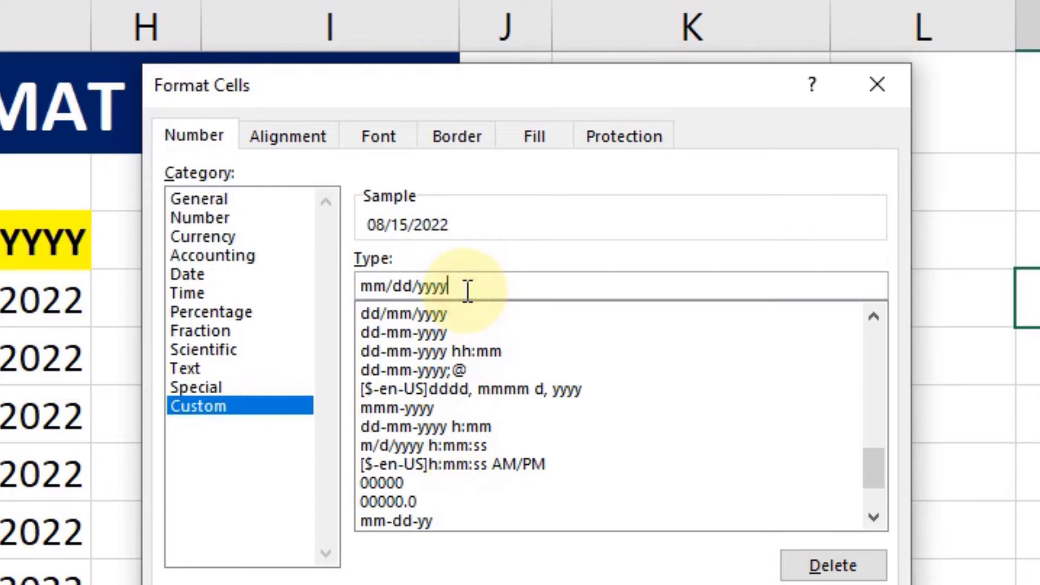
Step: Apply the dd-mm-yyyy h:mm code to M4, which then shows ######## as too wide
{"action": "left_click", "coordinate": [433, 426]}
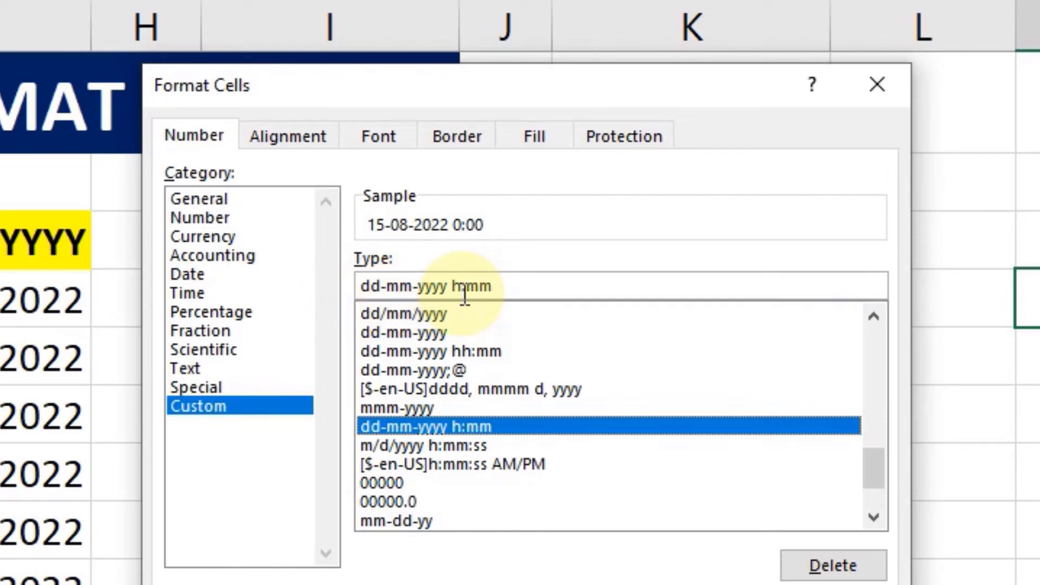
{"action": "left_click", "coordinate": [498, 287]}
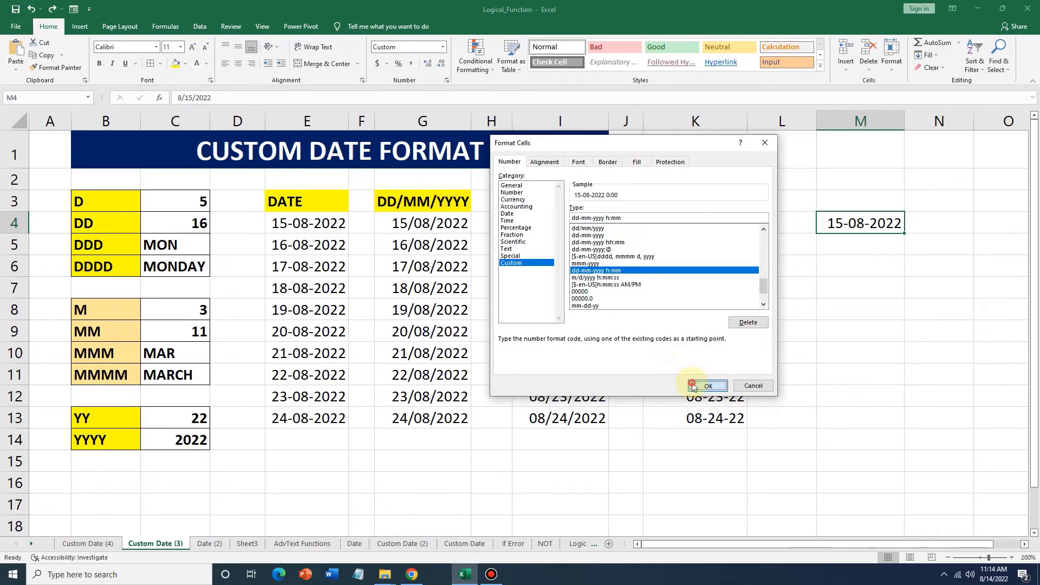
{"action": "left_click", "coordinate": [705, 385]}
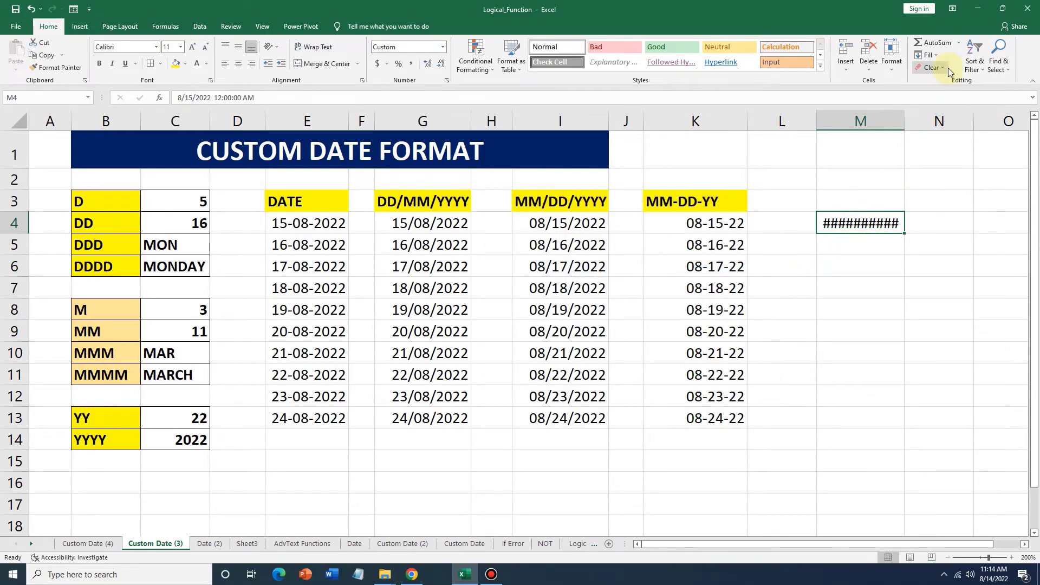
{"action": "left_click_drag", "start_coordinate": [905, 121], "coordinate": [941, 121]}
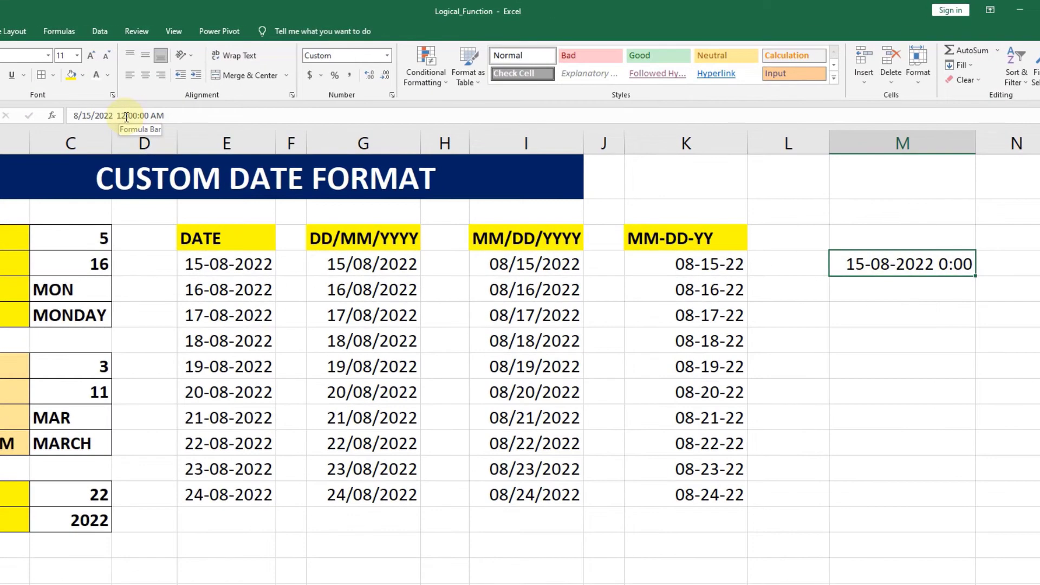
{"action": "left_click", "coordinate": [126, 116]}
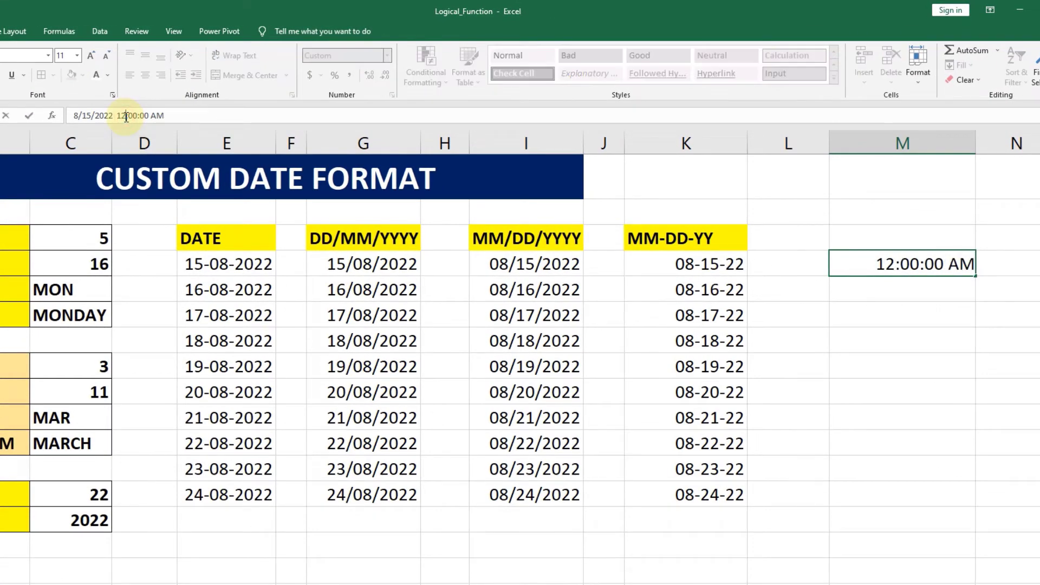
{"action": "type", "text": "1"}
{"action": "key", "text": "Return"}
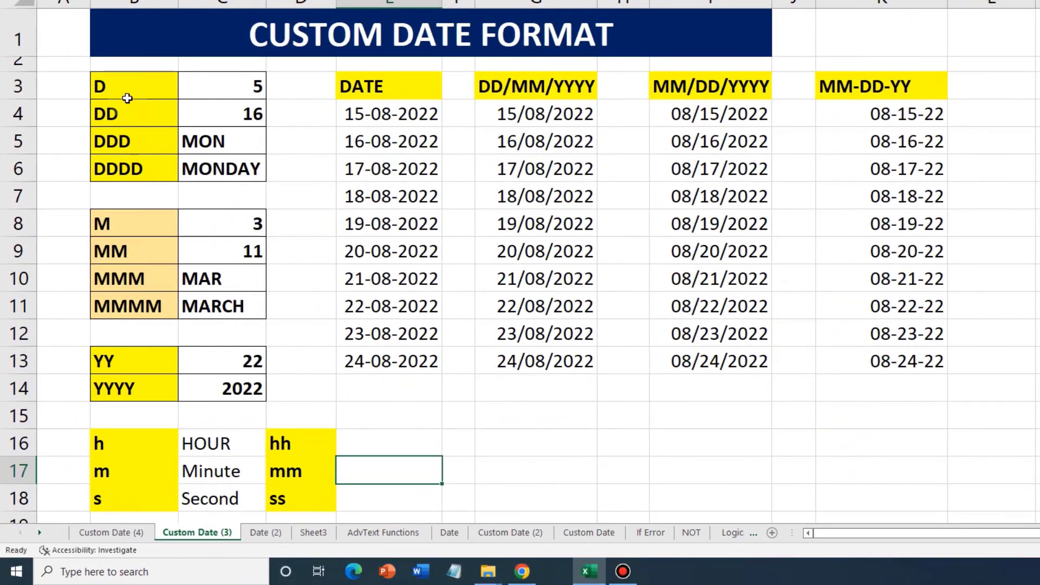
{"action": "left_click_drag", "start_coordinate": [127, 98], "coordinate": [210, 503]}
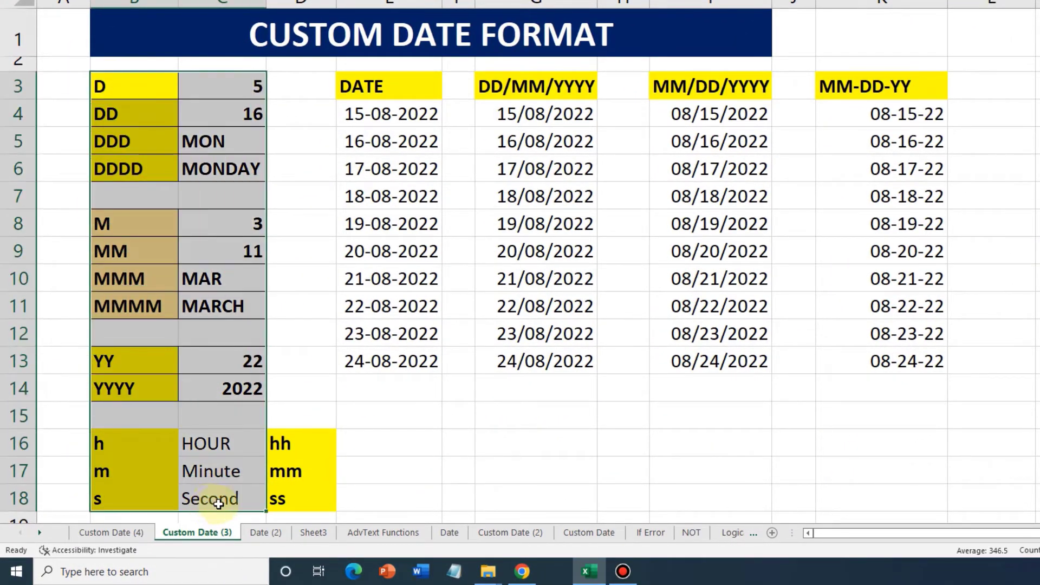
{"action": "left_click", "coordinate": [128, 99]}
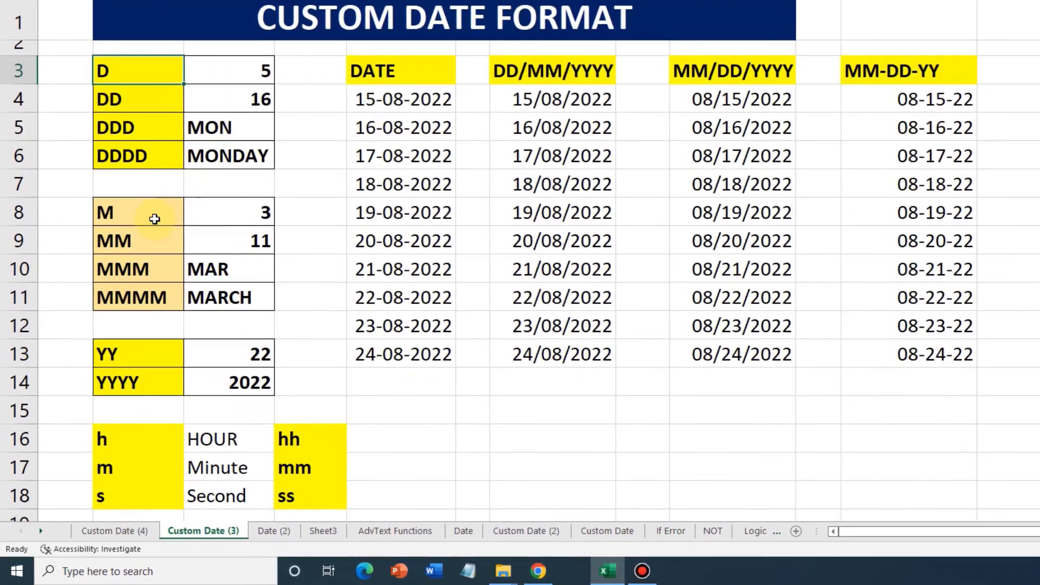
{"action": "left_click", "coordinate": [153, 216]}
{"action": "left_click", "coordinate": [141, 357]}
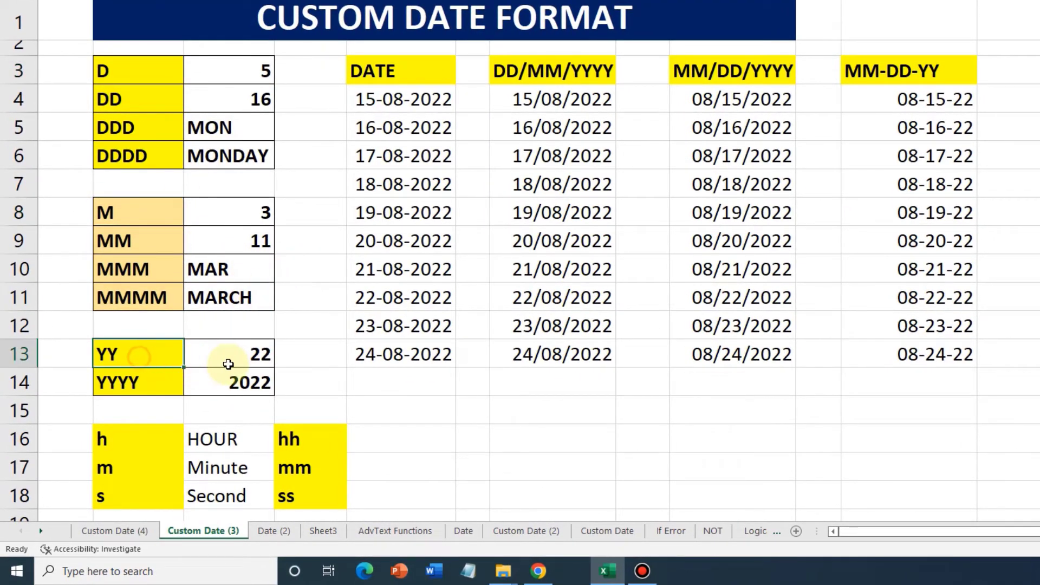
{"action": "left_click", "coordinate": [135, 440]}
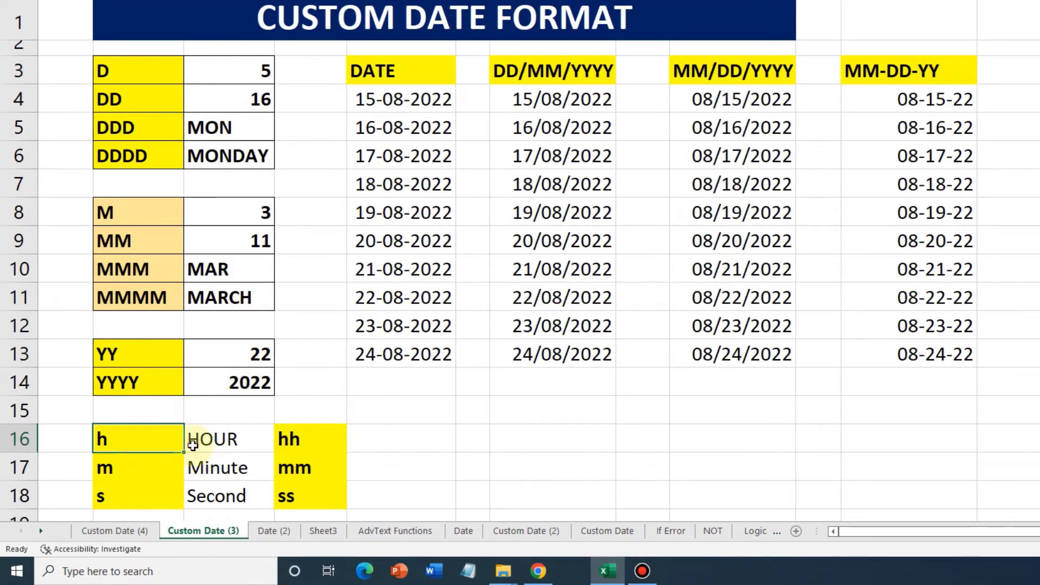
{"action": "left_click", "coordinate": [138, 472]}
{"action": "left_click", "coordinate": [209, 468]}
{"action": "left_click", "coordinate": [131, 502]}
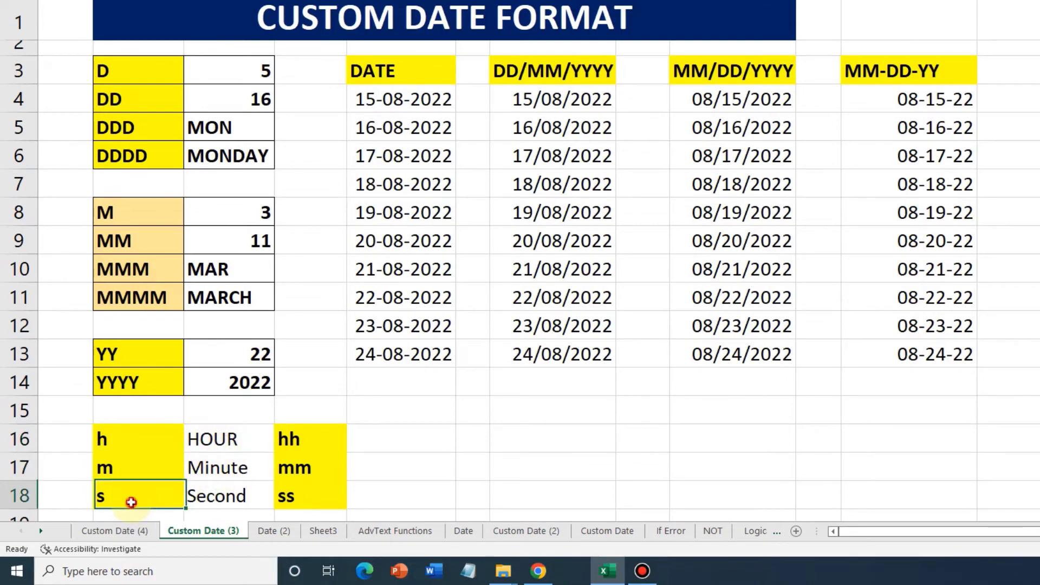
{"action": "left_click", "coordinate": [209, 495]}
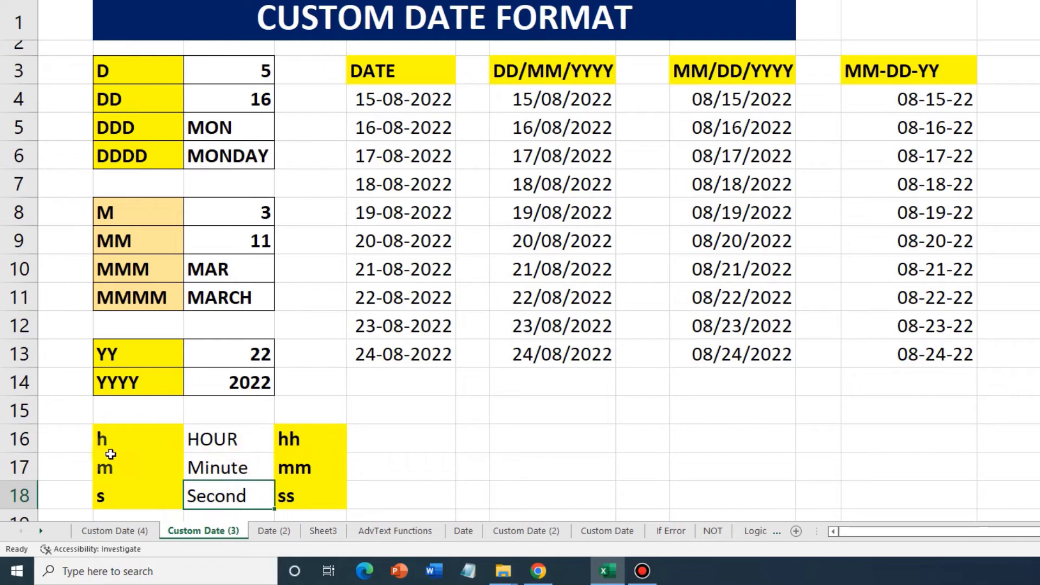
{"action": "left_click", "coordinate": [133, 445]}
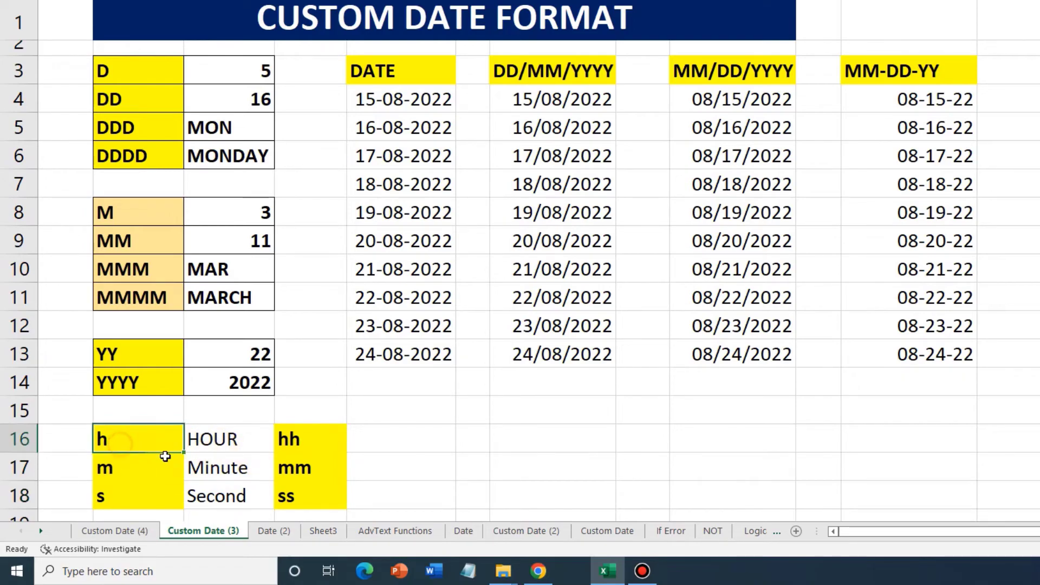
{"action": "left_click", "coordinate": [292, 447]}
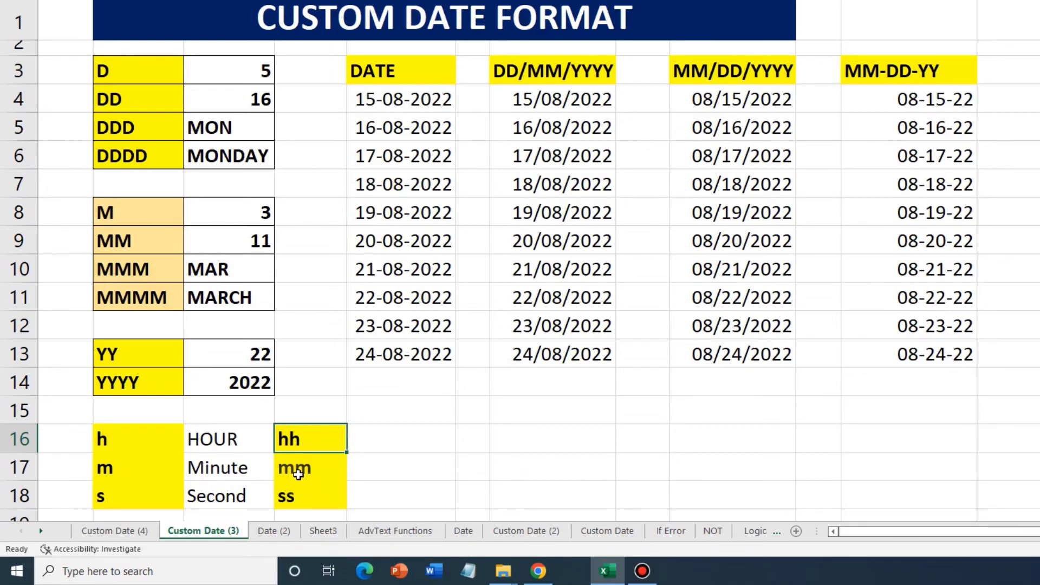
{"action": "left_click", "coordinate": [298, 474]}
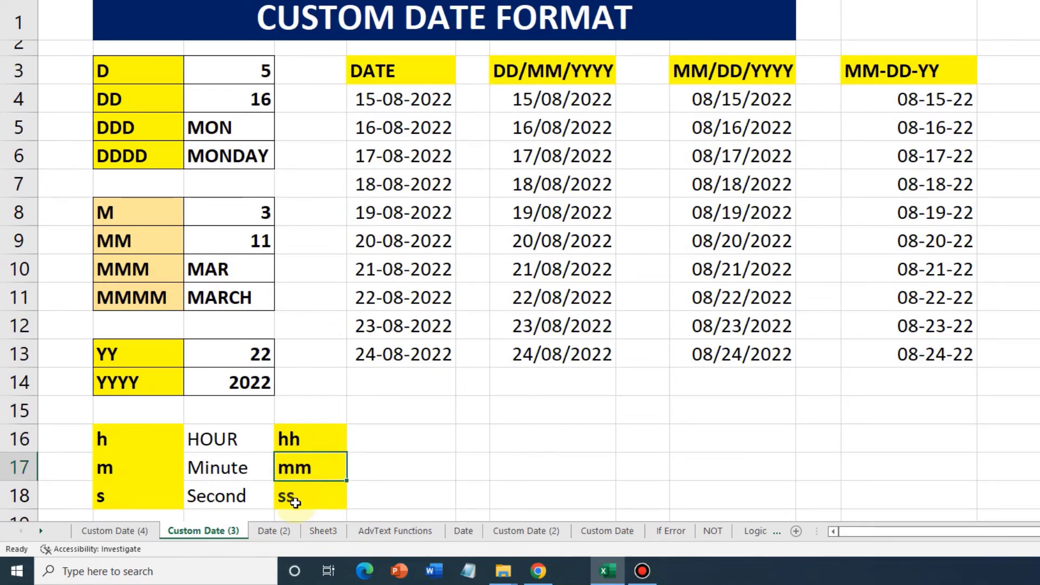
{"action": "left_click", "coordinate": [294, 501]}
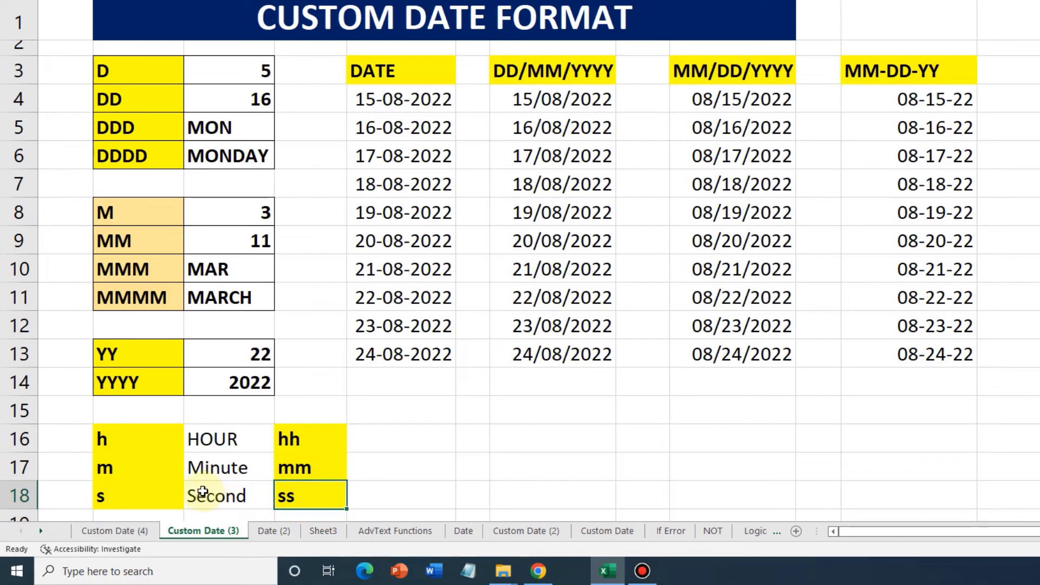